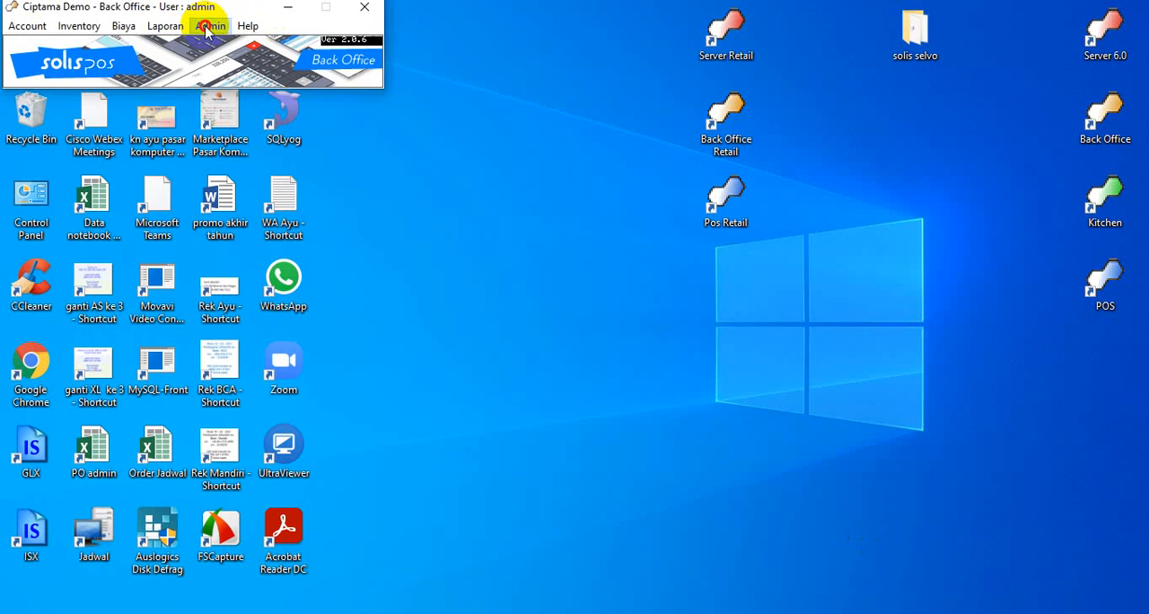
# Open the profile settings and turn off Auto Generate Item Code, leaving Allow Process Stock Below 0 disabled
pyautogui.click(216, 24)
pyautogui.click(210, 27)
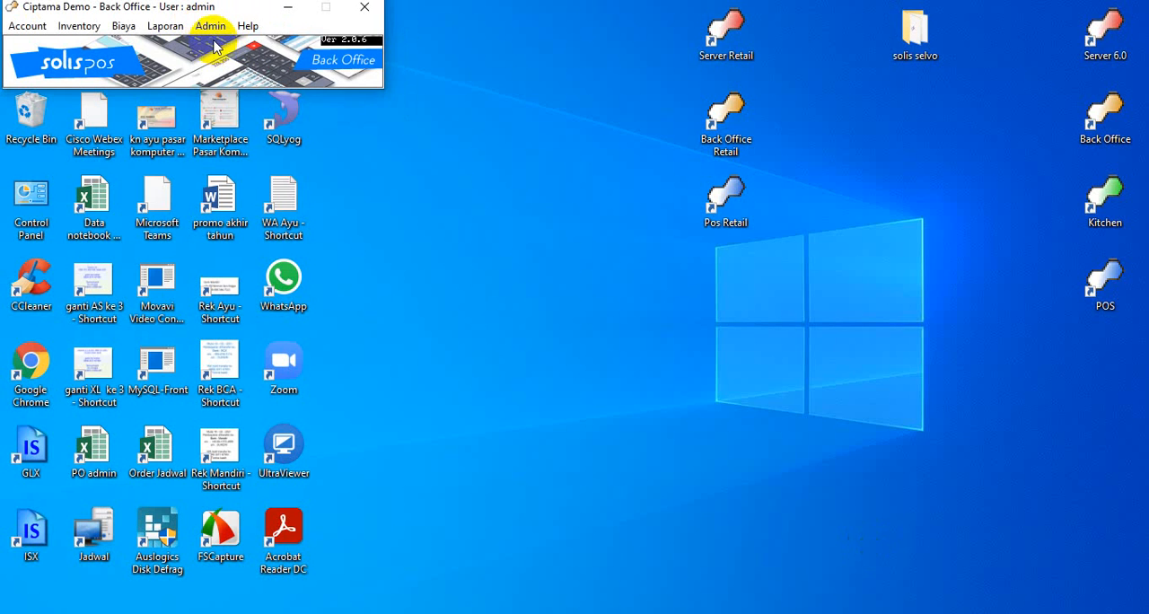
pyautogui.click(210, 27)
pyautogui.moveTo(215, 45)
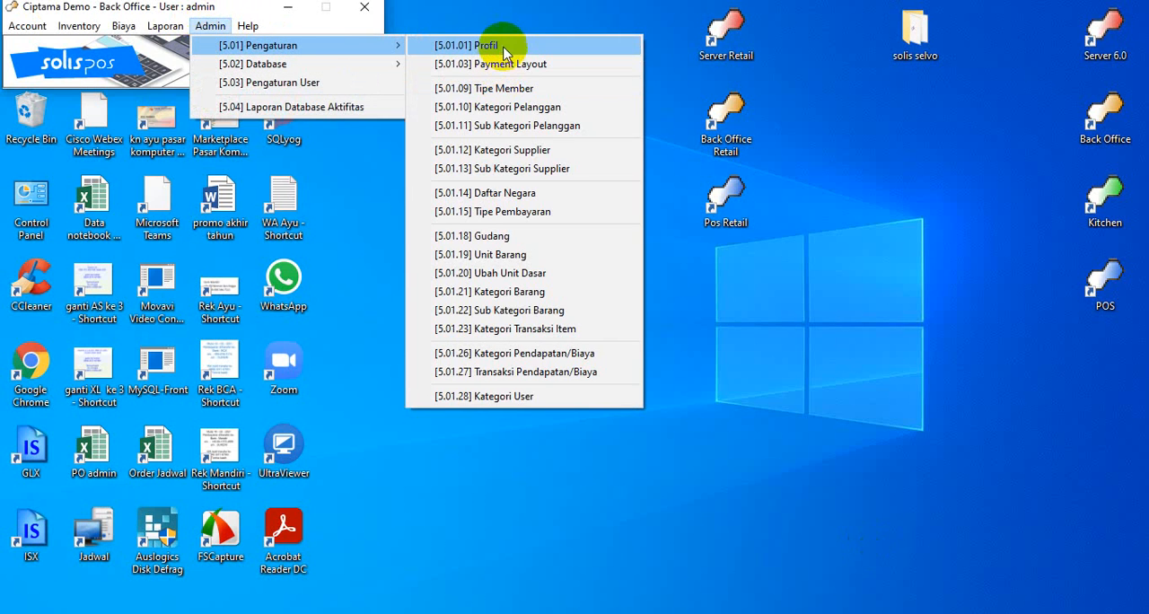
pyautogui.click(504, 47)
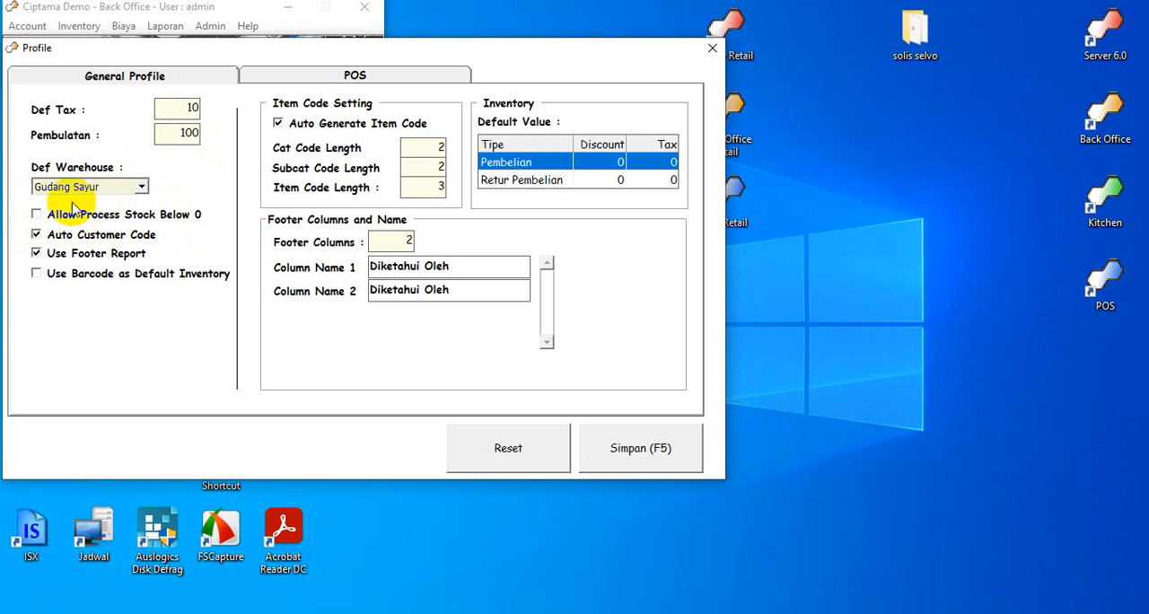
pyautogui.click(37, 217)
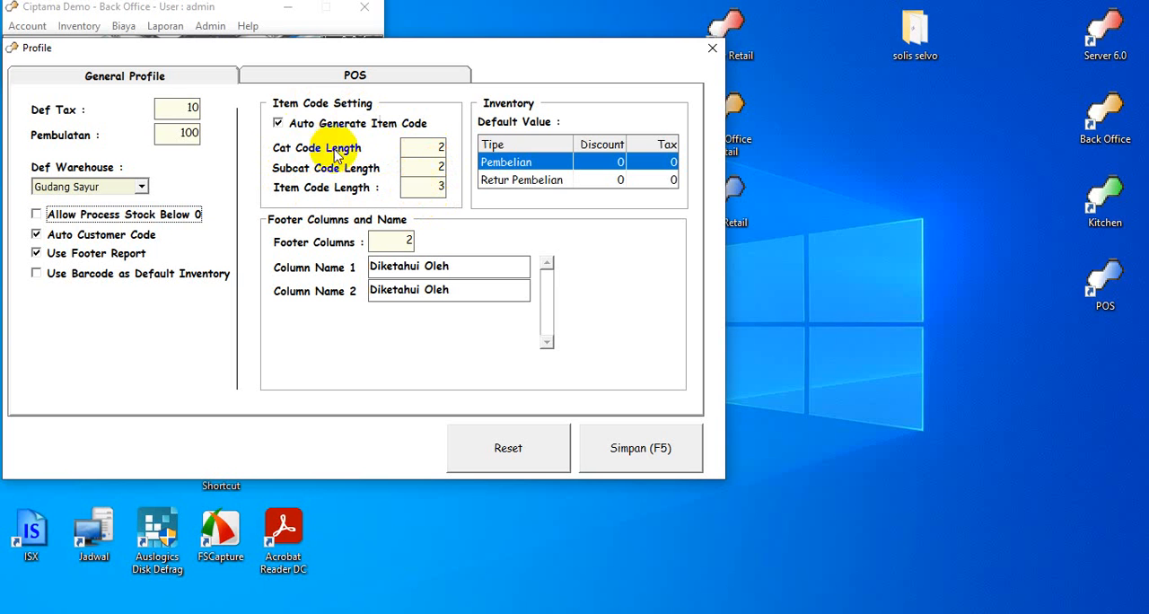
pyautogui.click(279, 125)
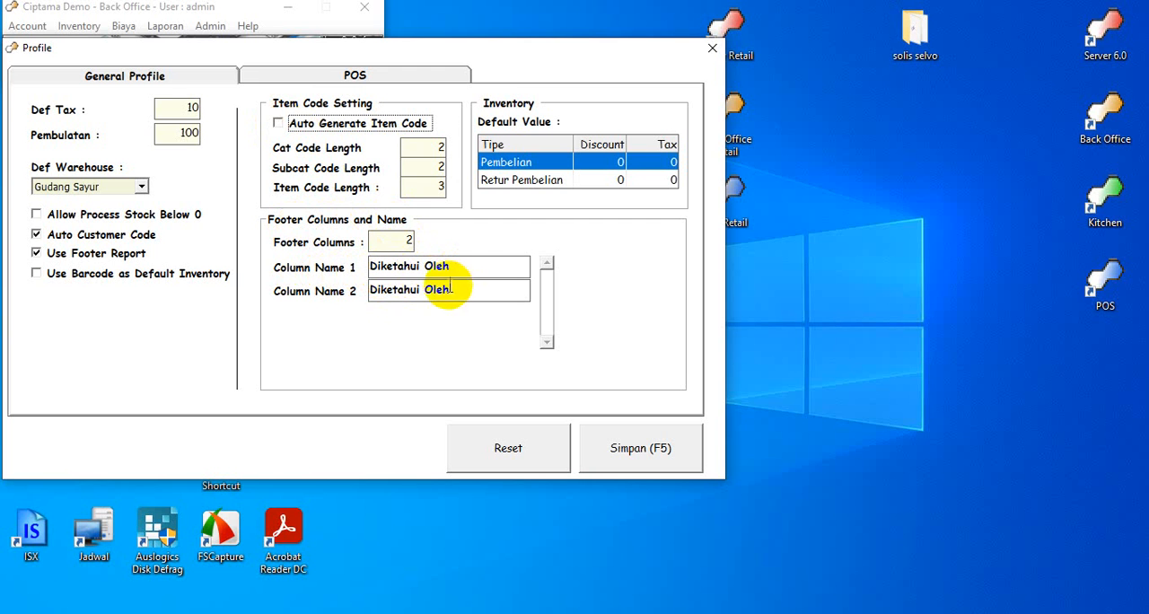
# Set footer Column Name 2 to "Diterima Oleh" and go over the default discount and tax cells for Pembelian and Retur Pembelian
pyautogui.moveTo(370, 288); pyautogui.dragTo(423, 288)
pyautogui.write('D')
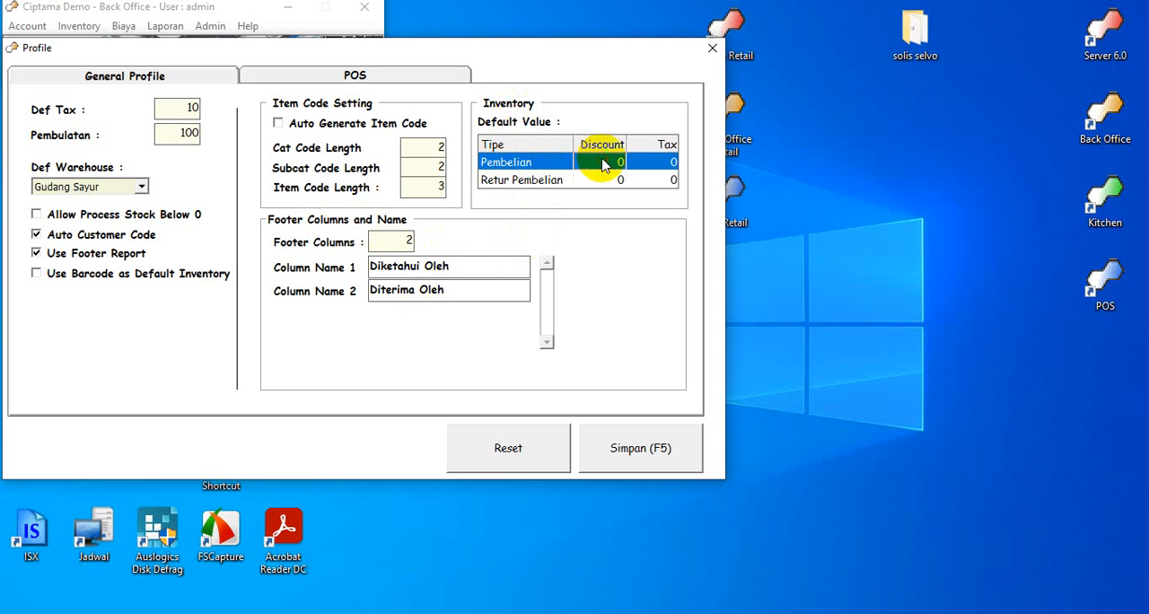
pyautogui.click(673, 162)
pyautogui.click(593, 182)
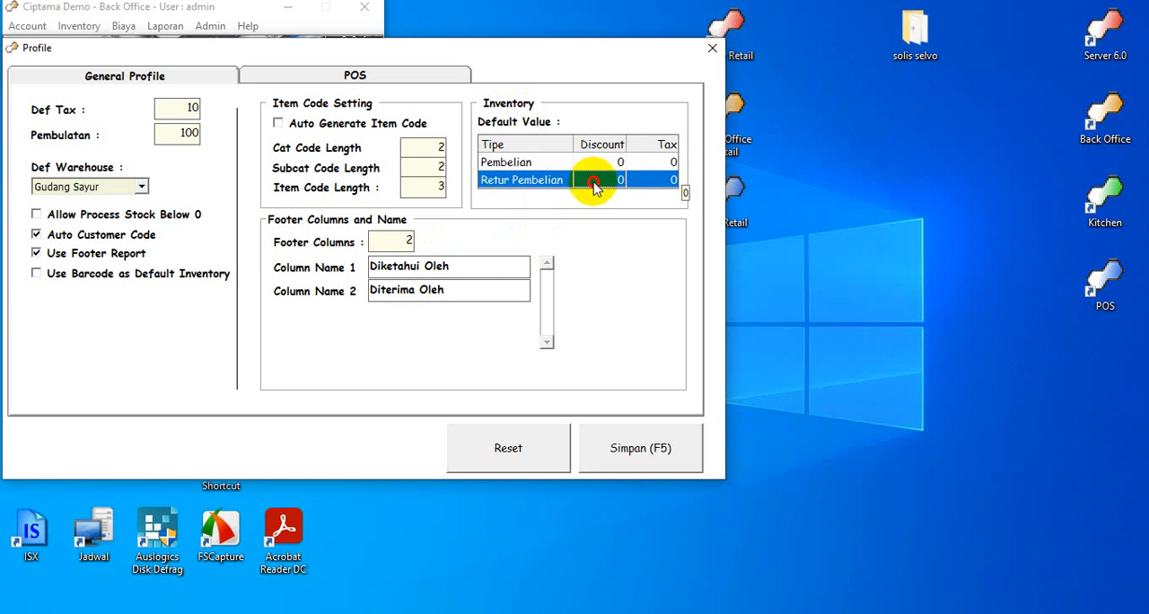
pyautogui.click(652, 182)
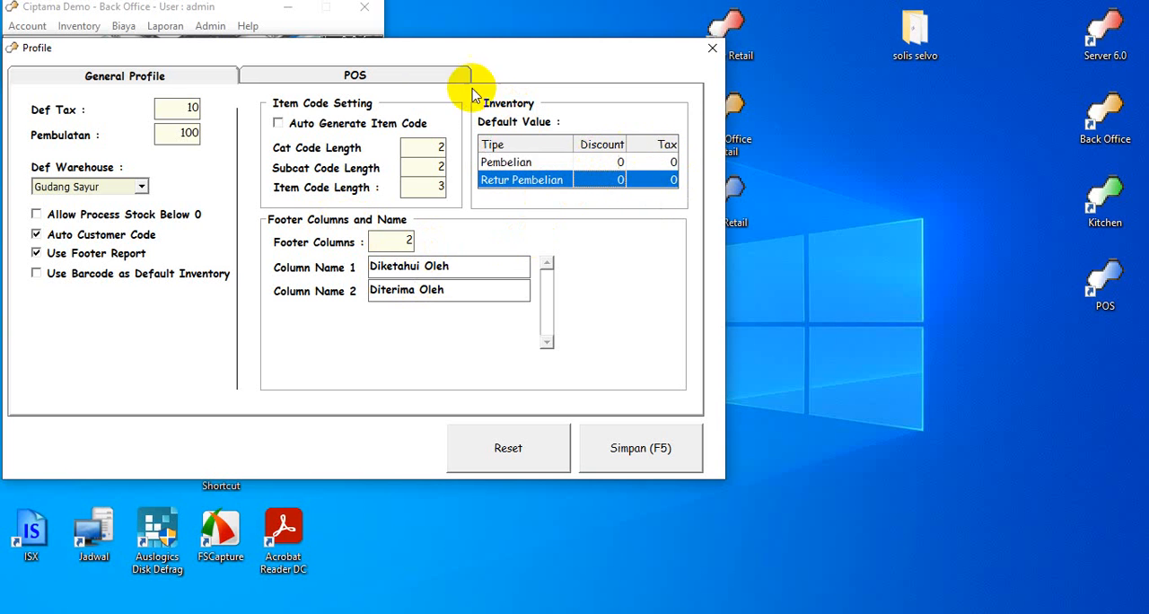
# Turn off Closing Detail (POS) in the profile's POS settings
pyautogui.click(408, 71)
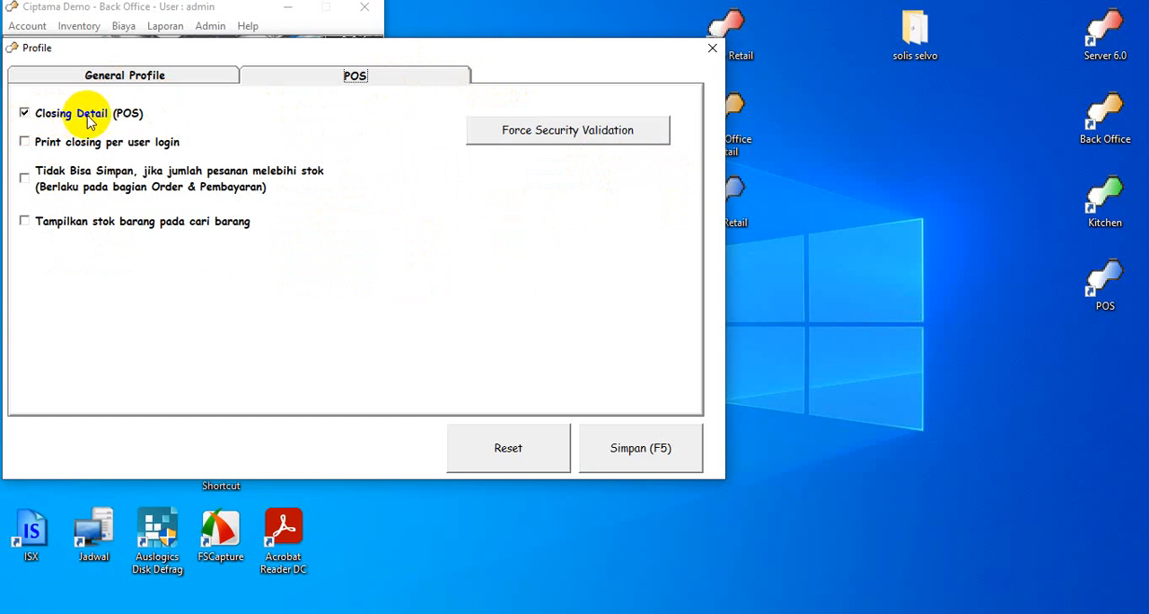
pyautogui.click(25, 117)
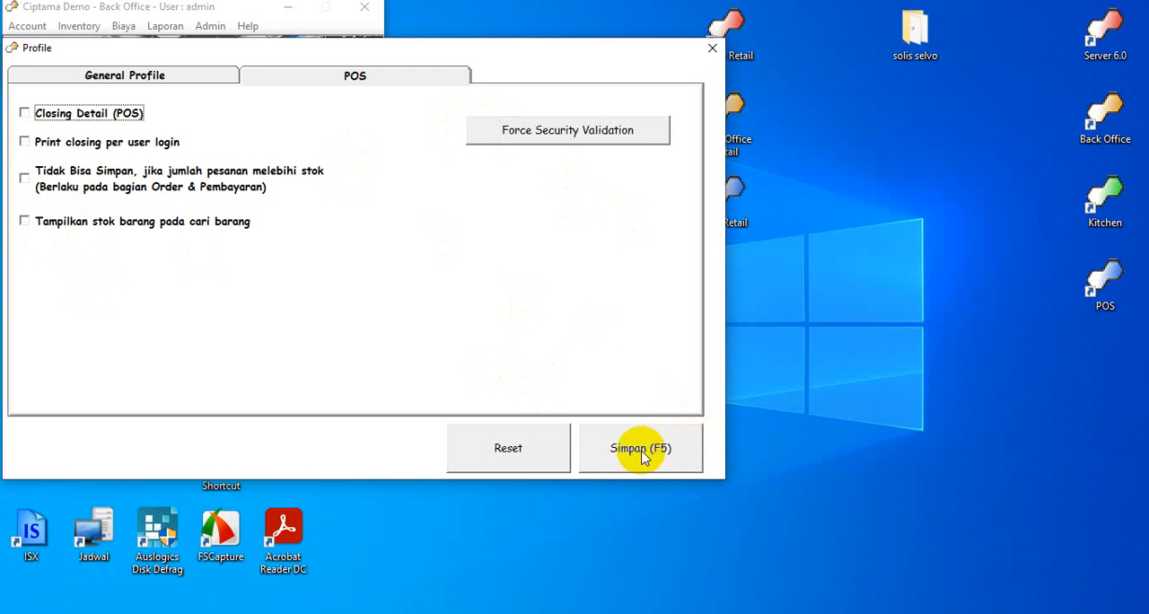
# Enable security validation for Buka Cashdrawer and Closing, disable it for Daftar Transaksi, and save both the validation and profile settings
pyautogui.click(524, 134)
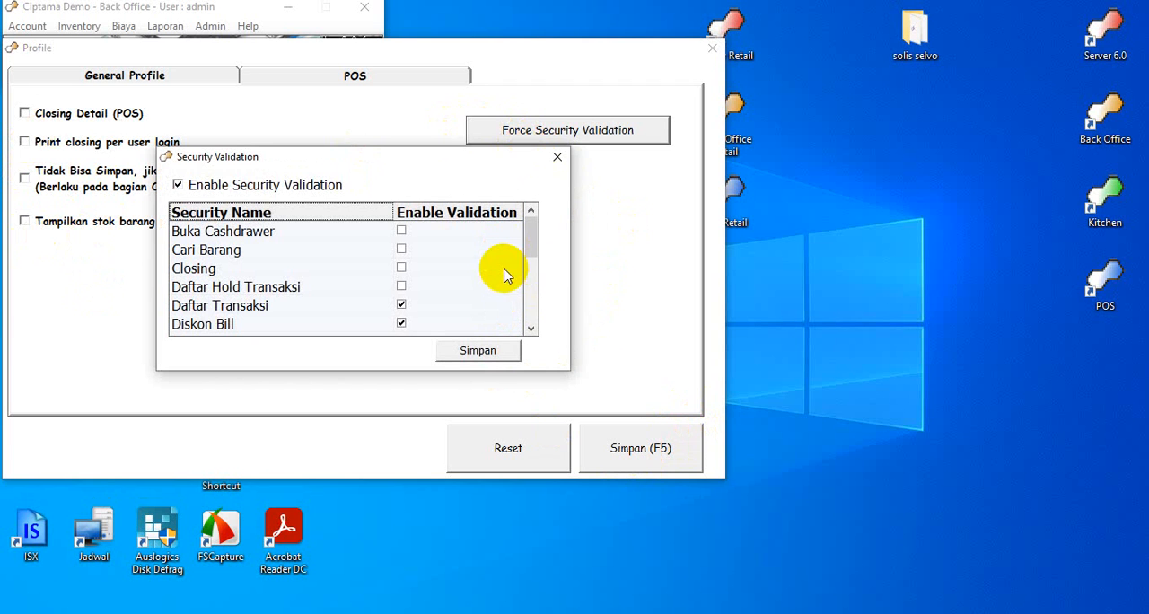
pyautogui.click(178, 184)
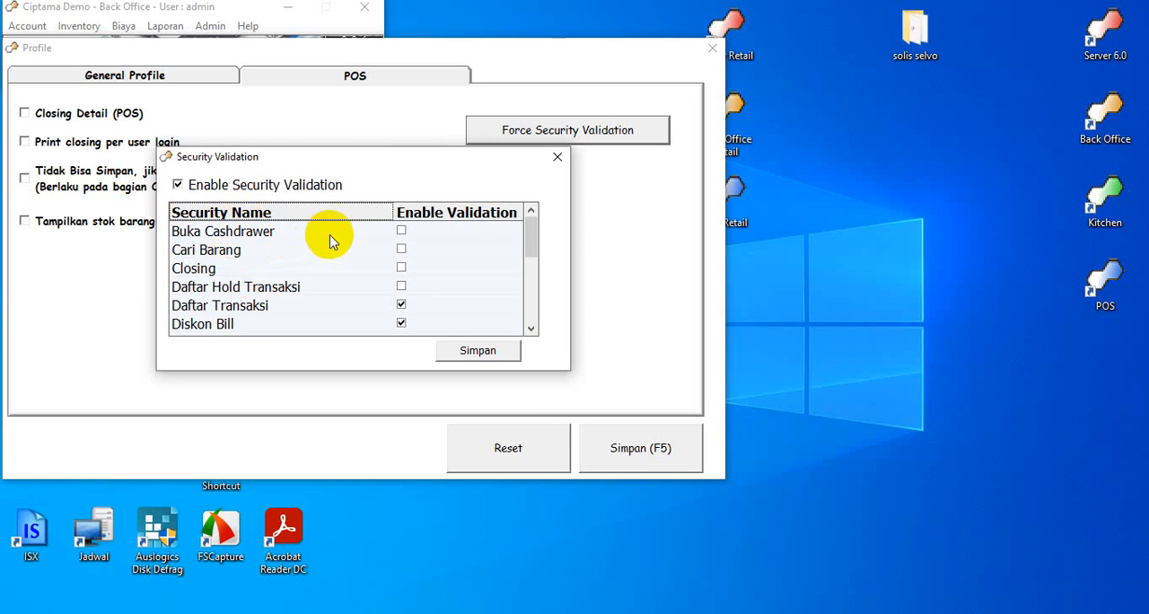
pyautogui.click(402, 231)
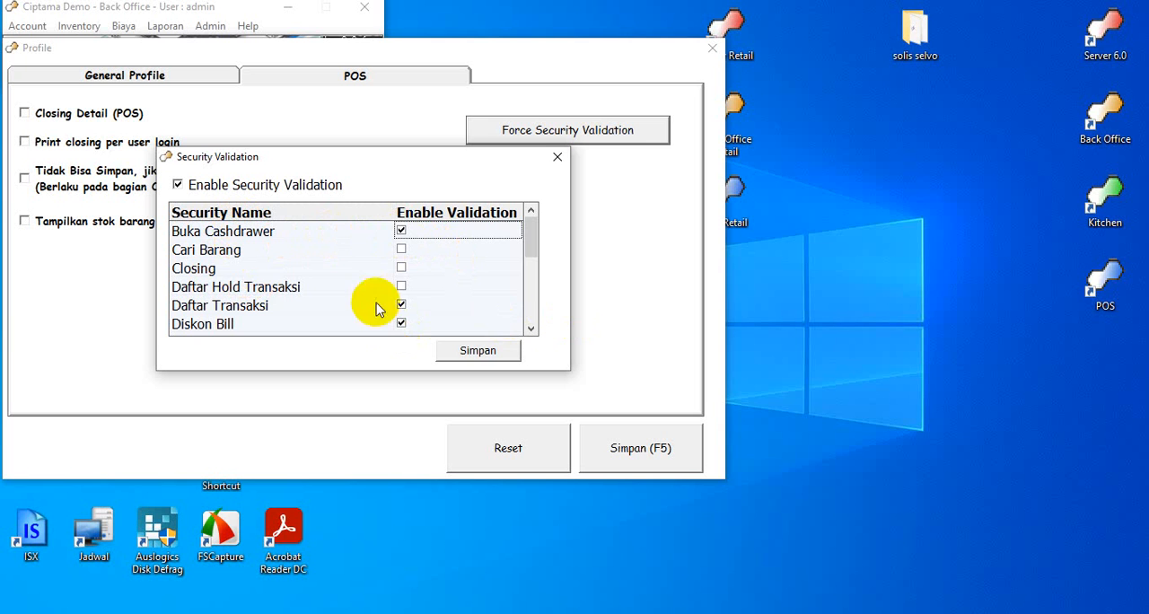
pyautogui.click(401, 269)
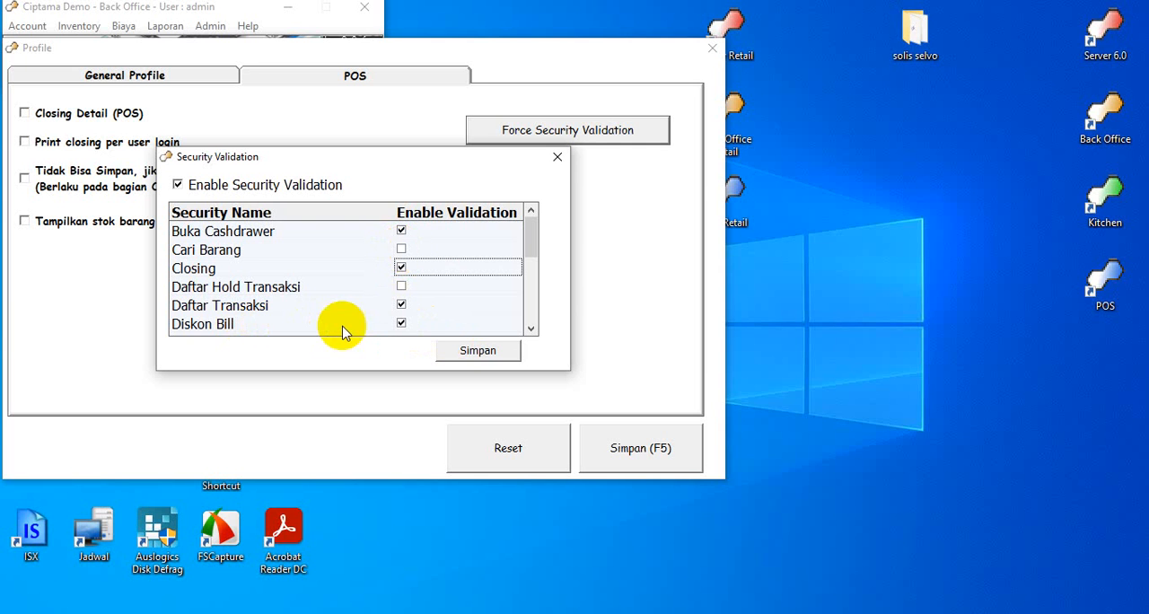
pyautogui.click(400, 306)
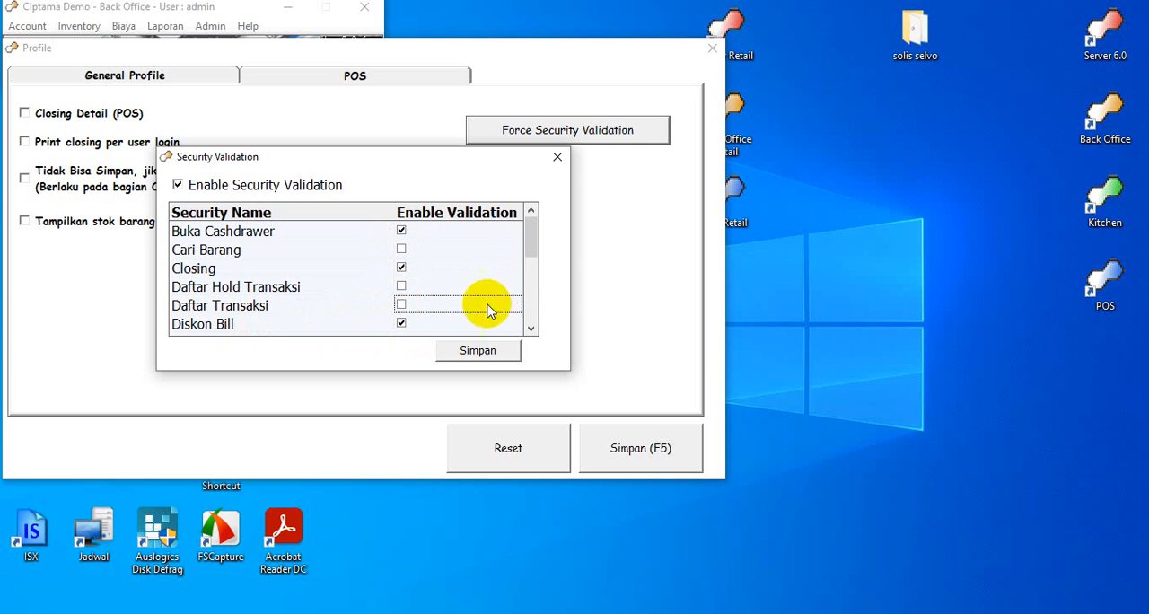
pyautogui.moveTo(536, 258); pyautogui.dragTo(531, 304)
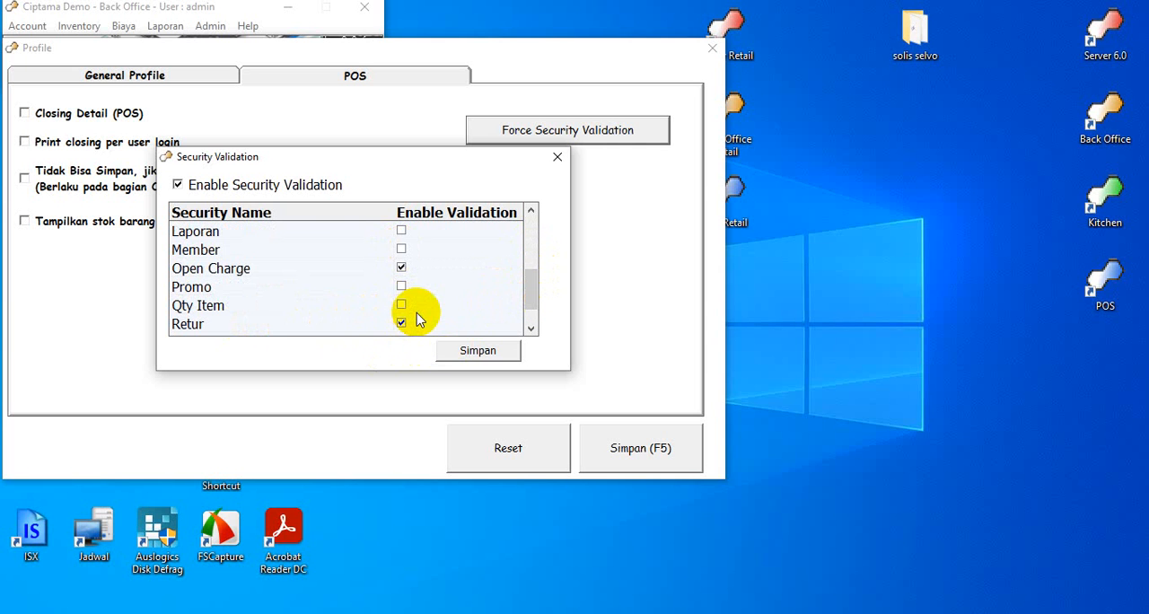
pyautogui.click(467, 353)
pyautogui.click(619, 371)
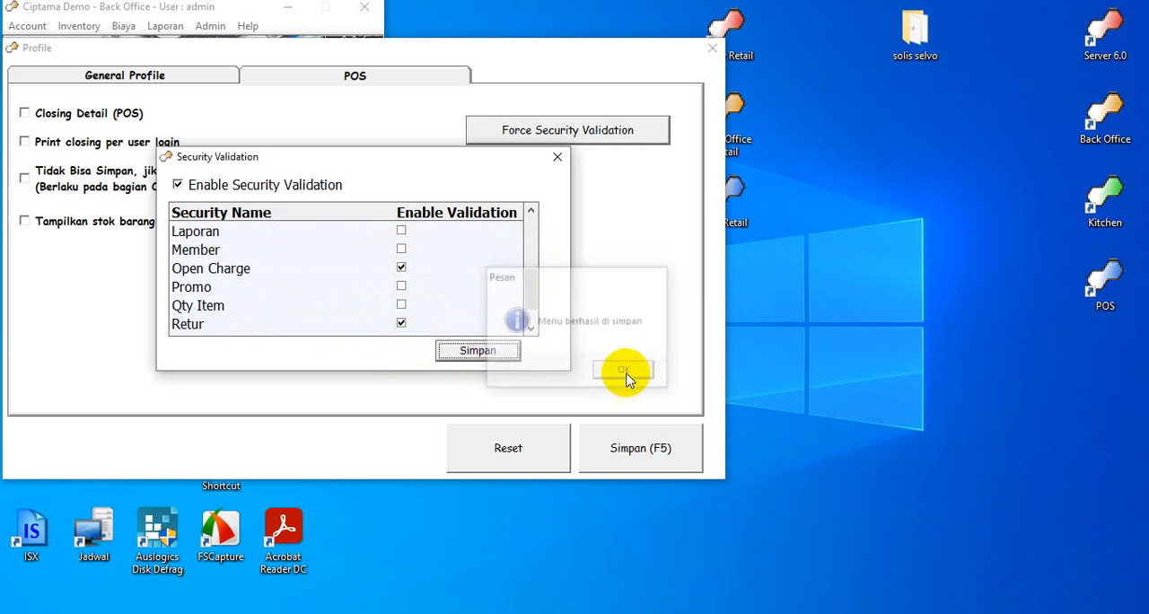
pyautogui.click(557, 157)
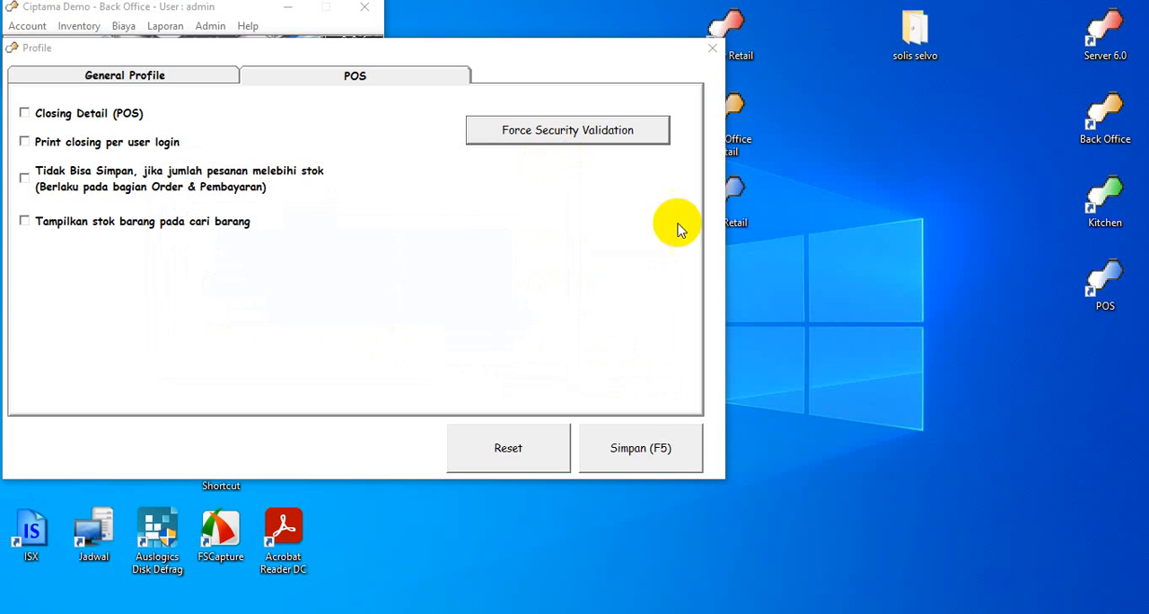
pyautogui.click(656, 451)
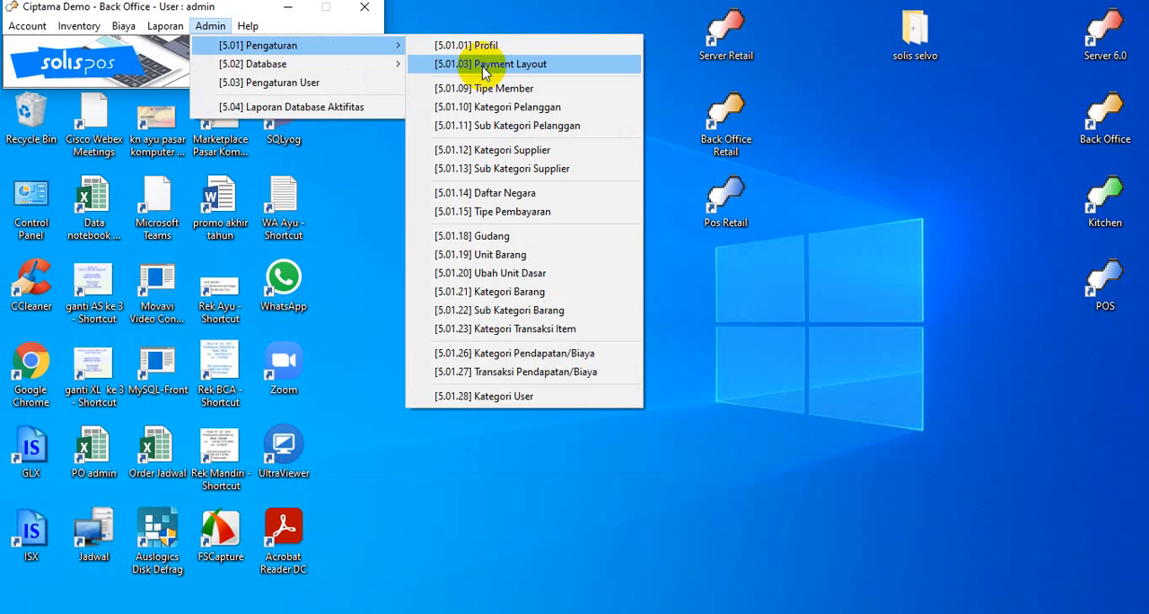
# In the payment printout layout, enable Tampilkan TAX/PPN and Tampilkan Kode Transaksi Pada Sub Header, and save the layout
pyautogui.click(483, 67)
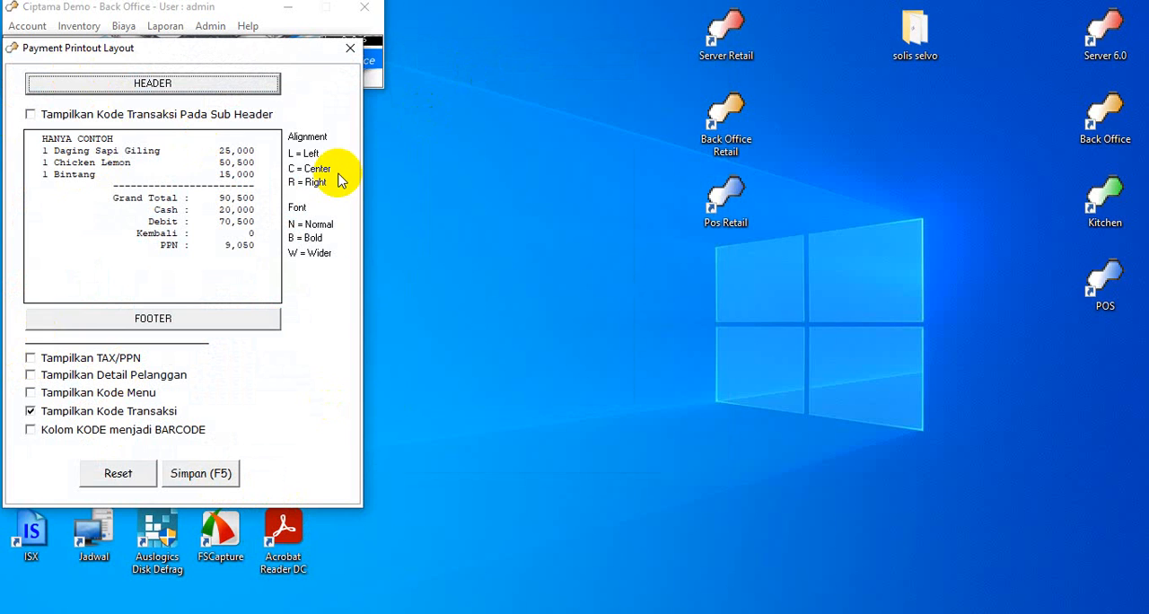
pyautogui.click(31, 360)
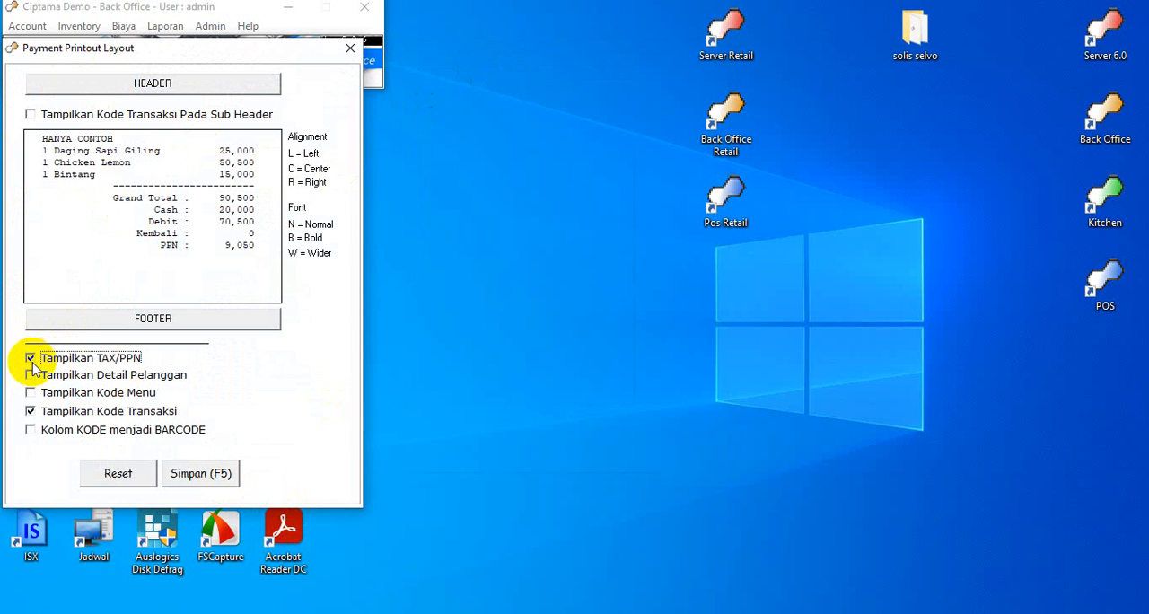
pyautogui.click(32, 376)
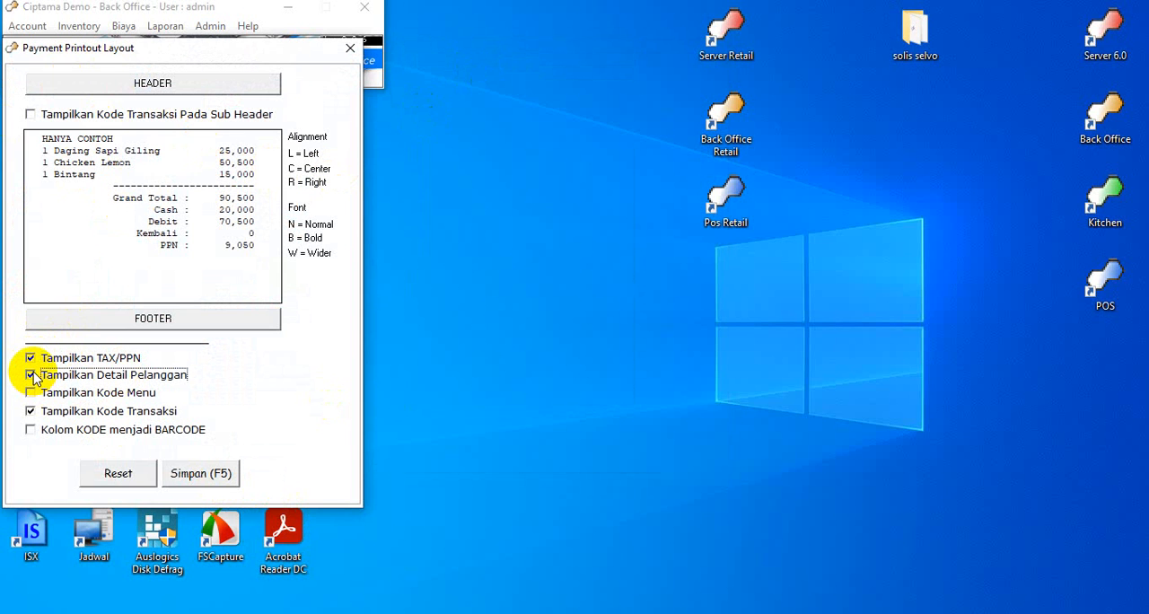
pyautogui.click(31, 393)
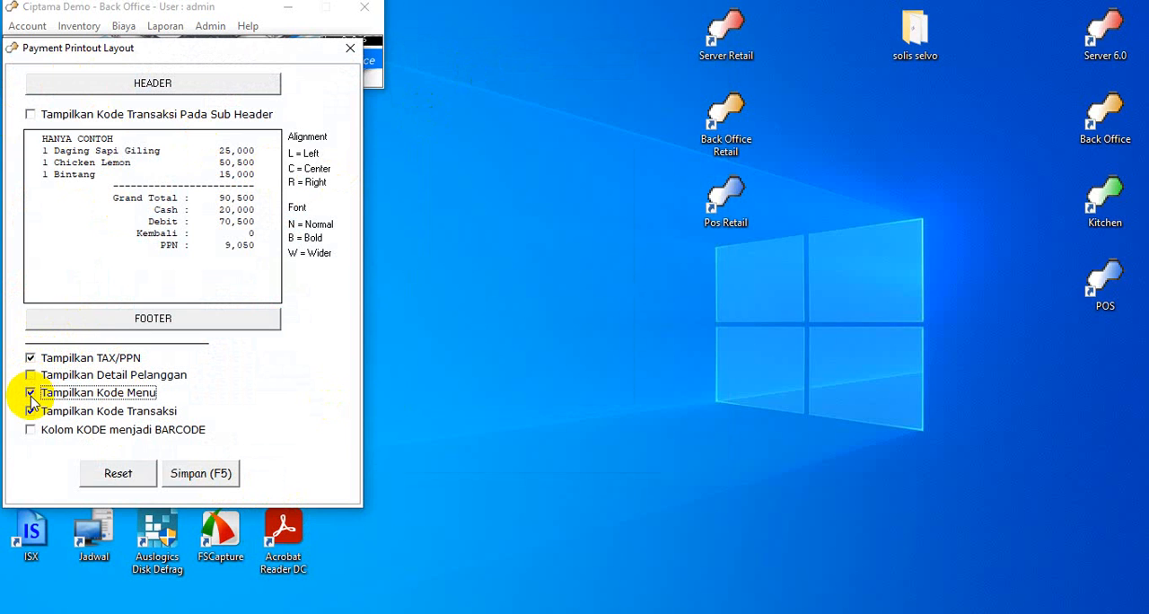
pyautogui.click(31, 394)
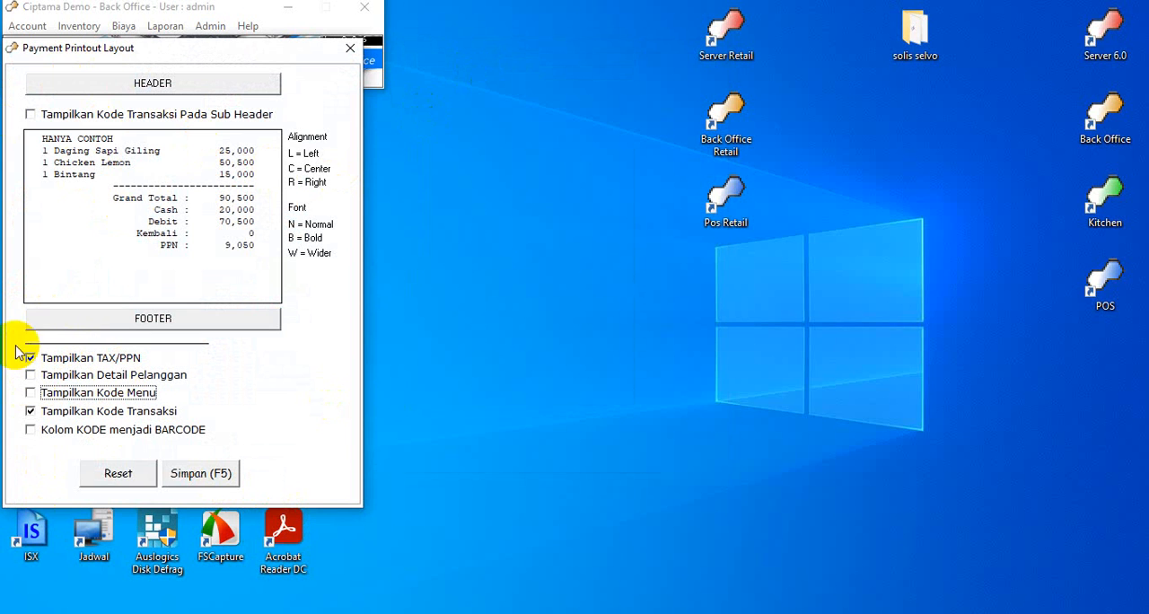
pyautogui.click(30, 115)
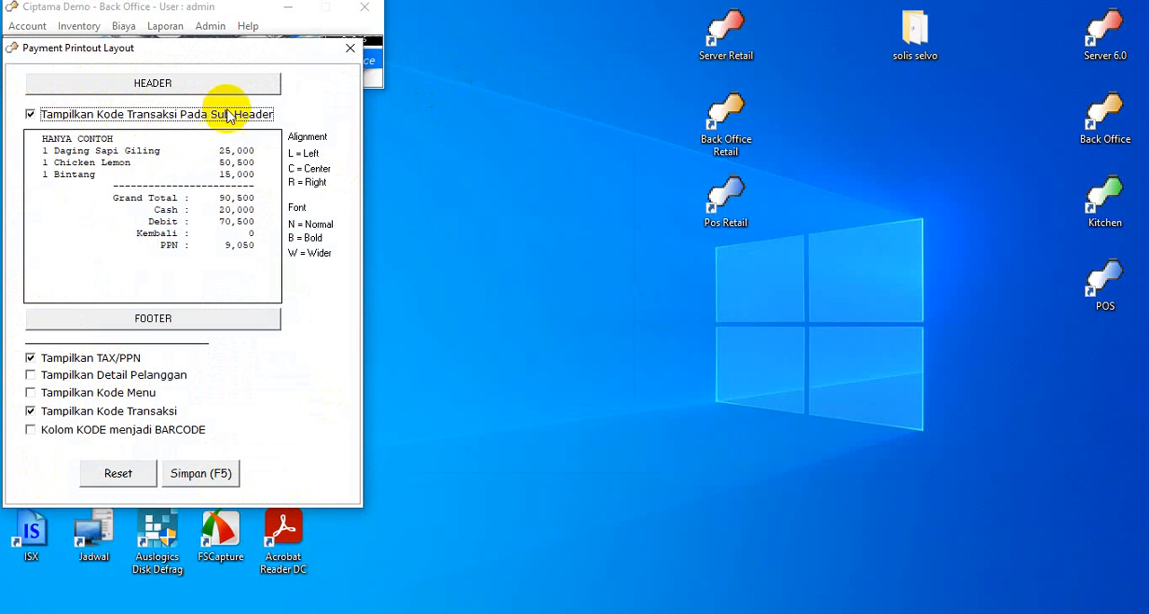
pyautogui.click(30, 115)
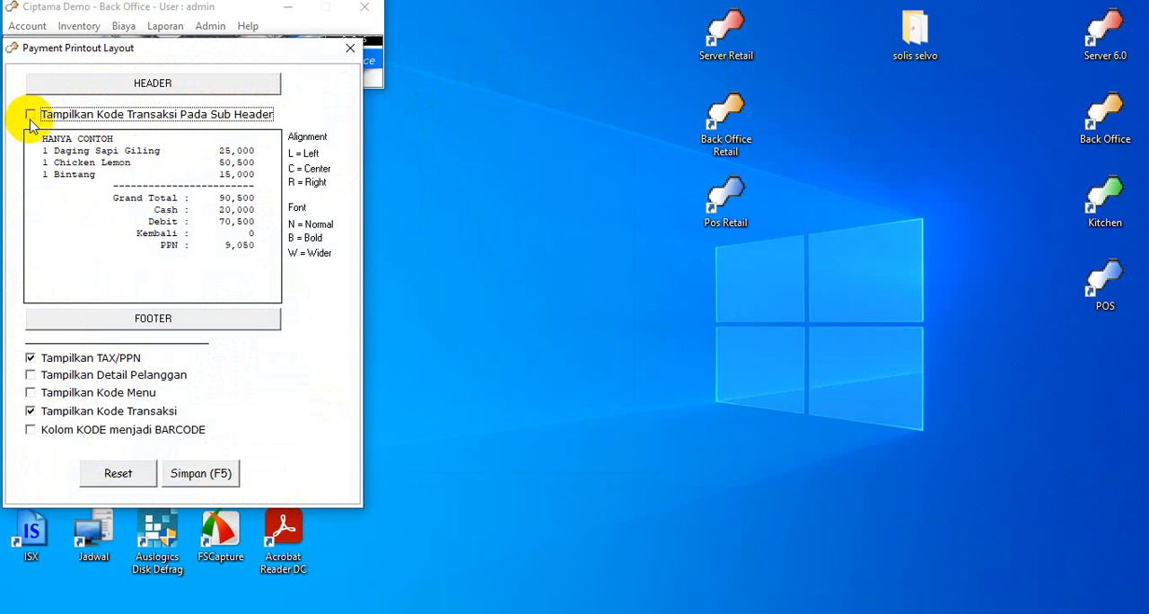
pyautogui.click(212, 479)
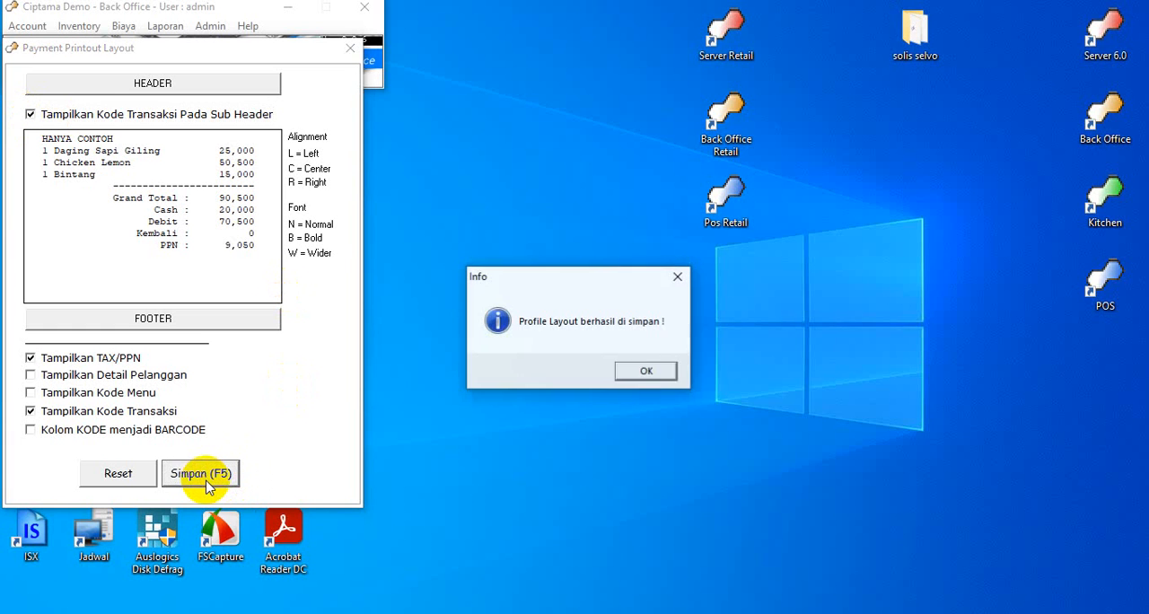
pyautogui.click(646, 372)
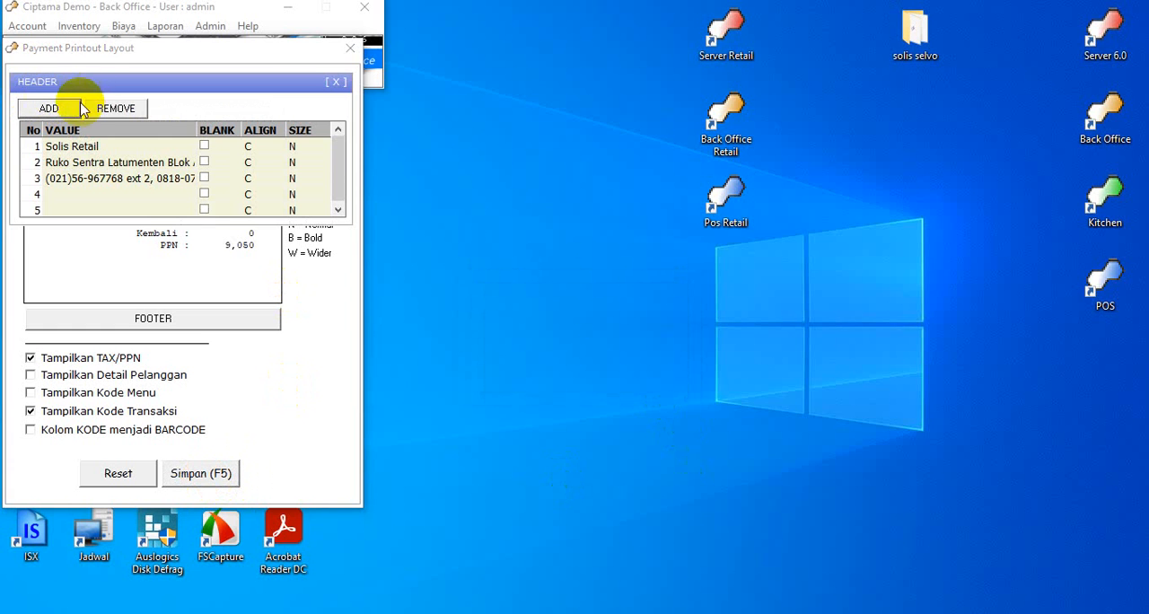
# Review the store name, address and phone lines in the payment printout's header, and close the header editor
pyautogui.click(335, 79)
pyautogui.click(160, 86)
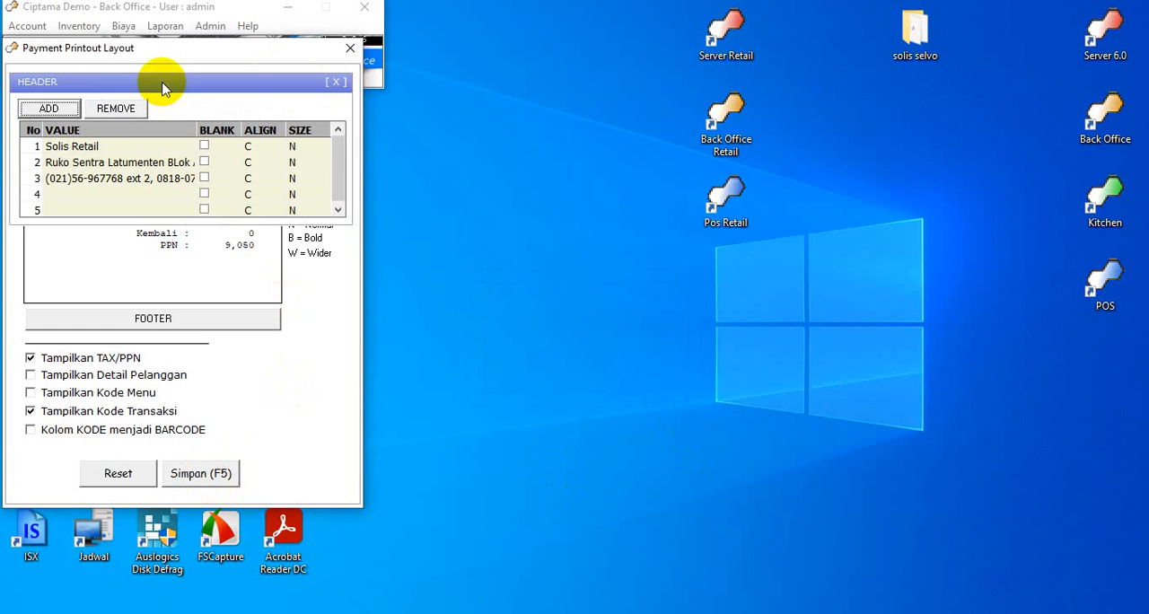
pyautogui.click(72, 148)
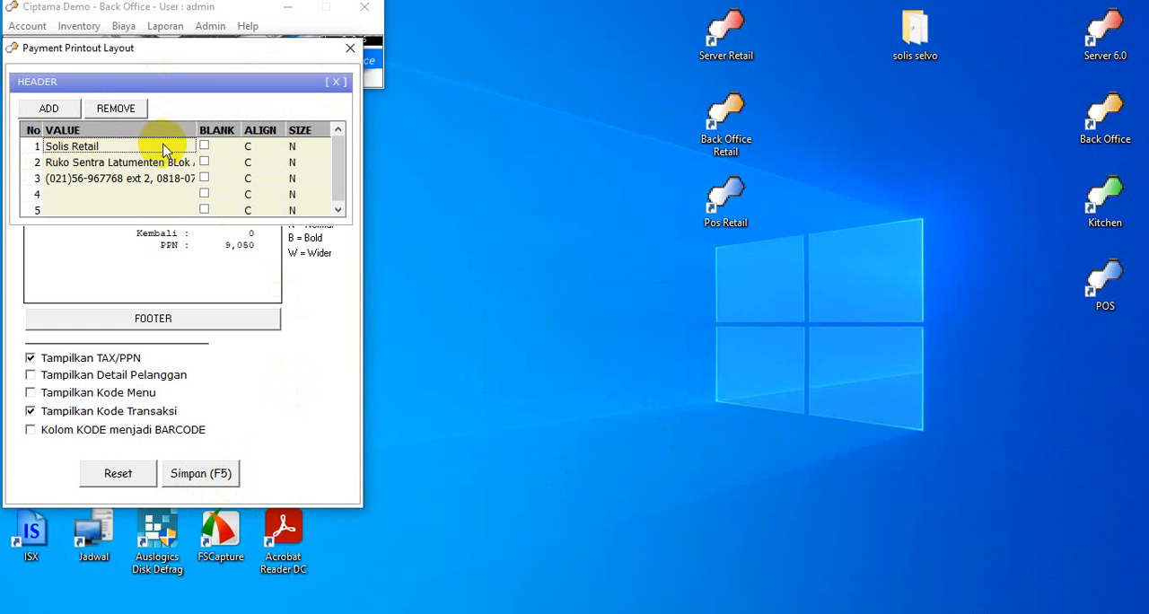
pyautogui.click(79, 165)
pyautogui.click(77, 179)
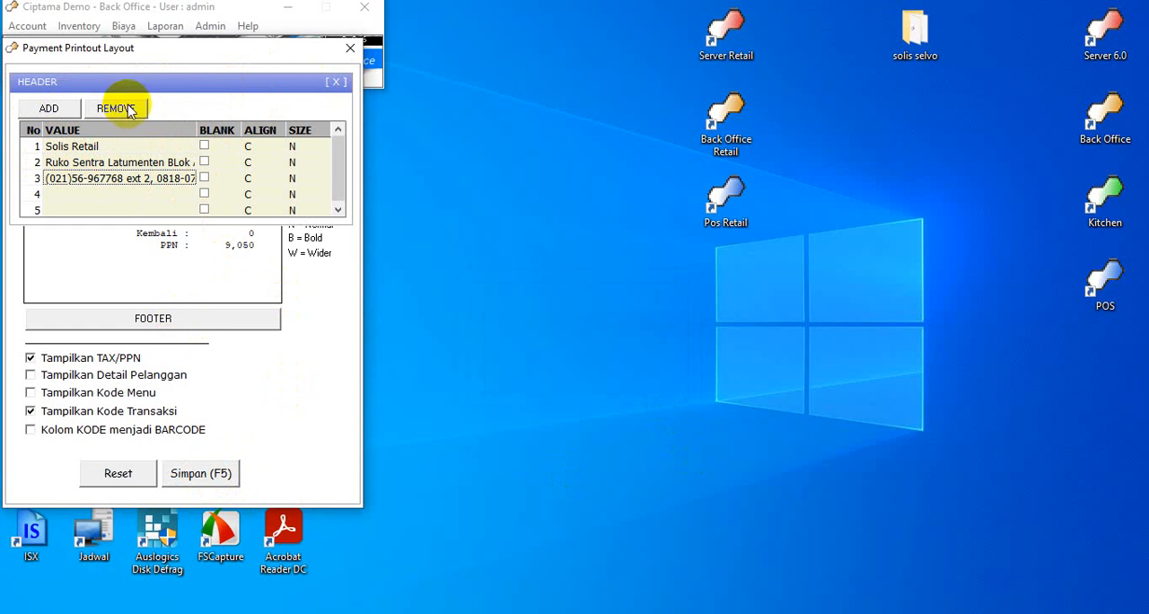
pyautogui.click(336, 82)
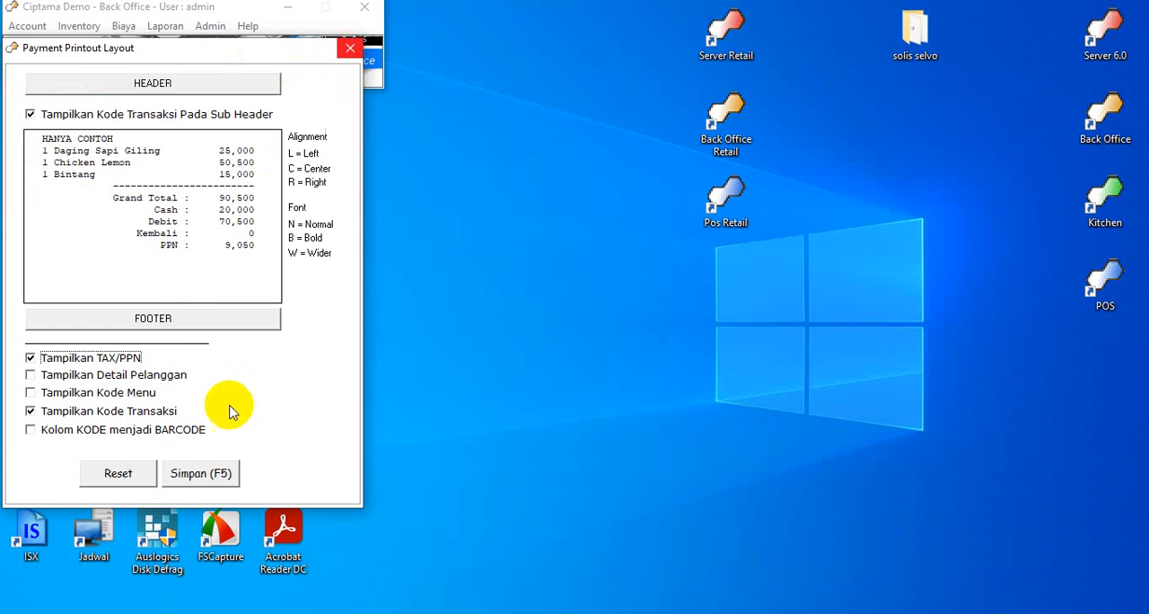
# Save the payment printout layout again and close its window
pyautogui.click(199, 472)
pyautogui.click(646, 372)
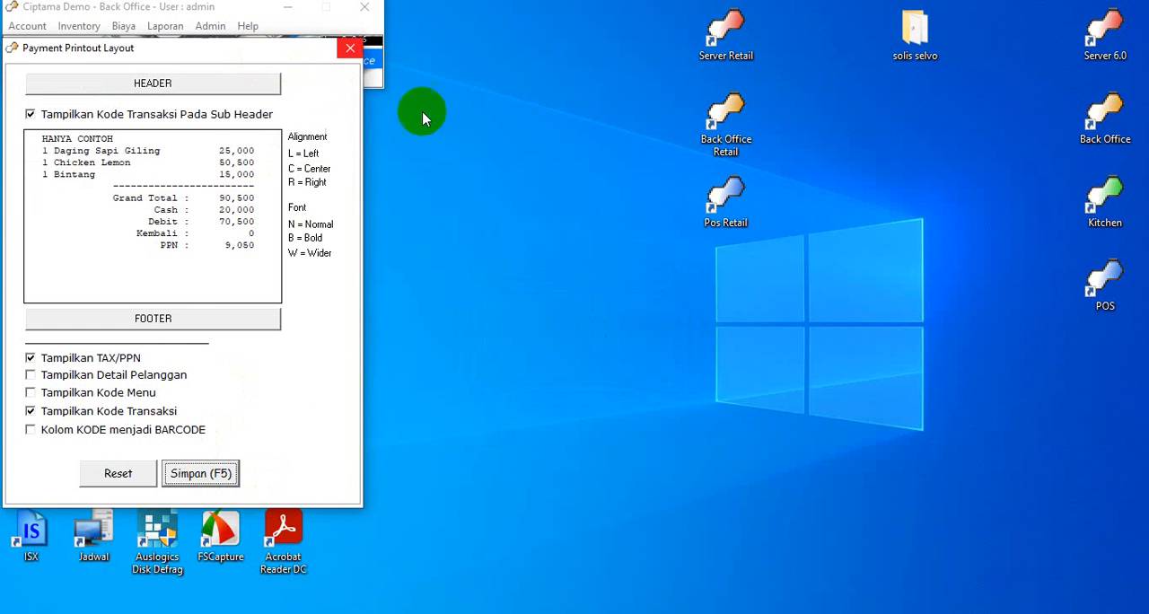
pyautogui.click(350, 48)
# In the Tipe Member settings, add a member type named Owner with code 08 and save it
pyautogui.click(213, 25)
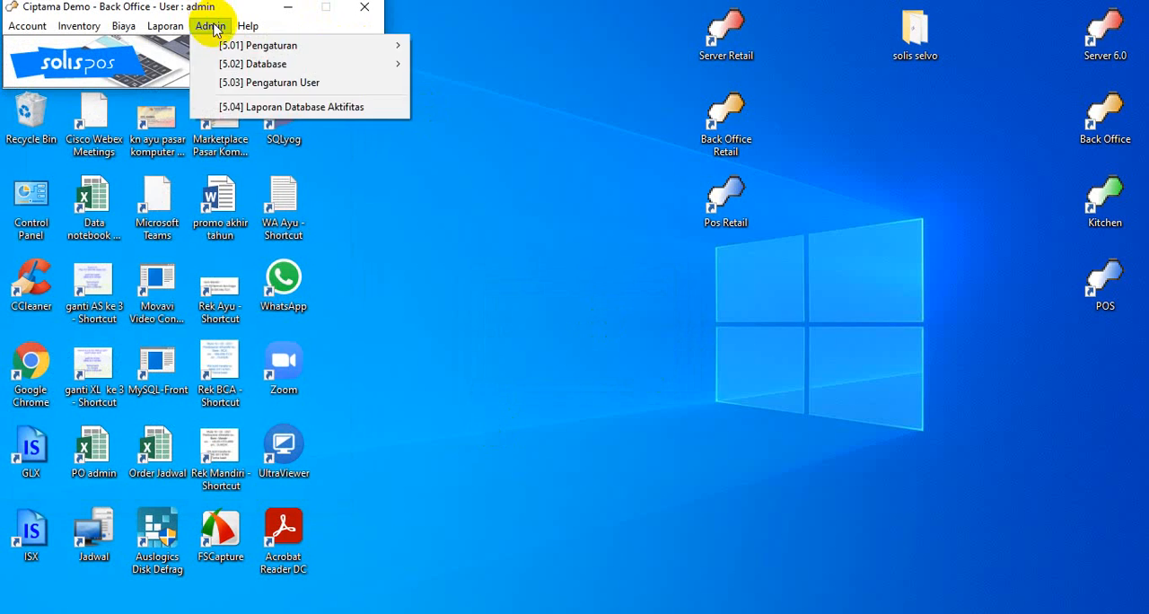
pyautogui.moveTo(170, 28)
pyautogui.click(216, 27)
pyautogui.click(214, 26)
pyautogui.moveTo(296, 45)
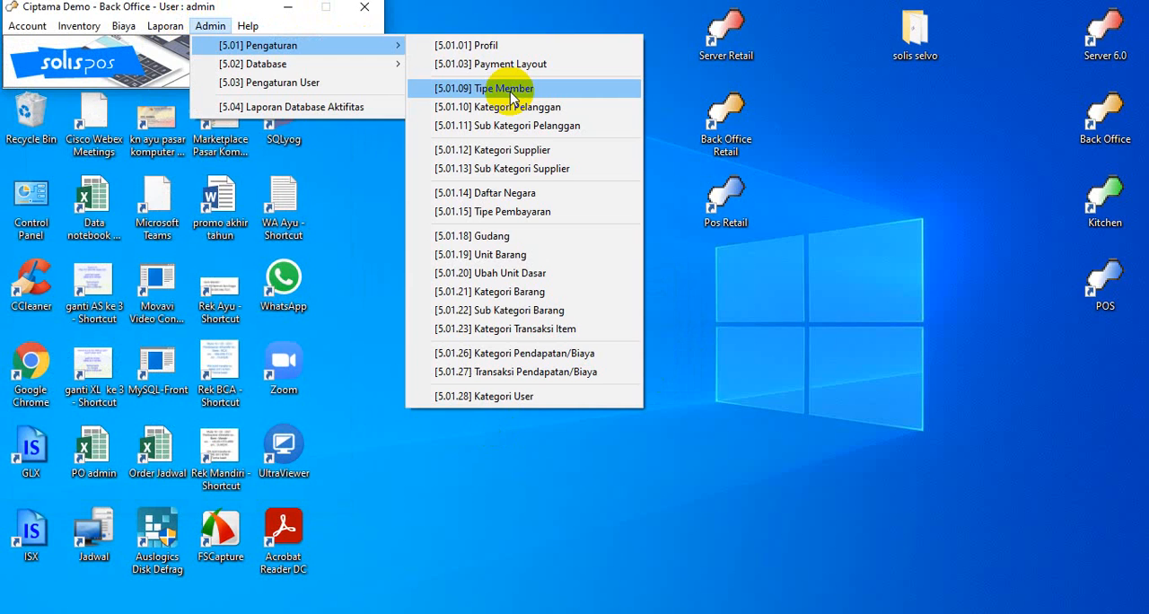
pyautogui.click(512, 89)
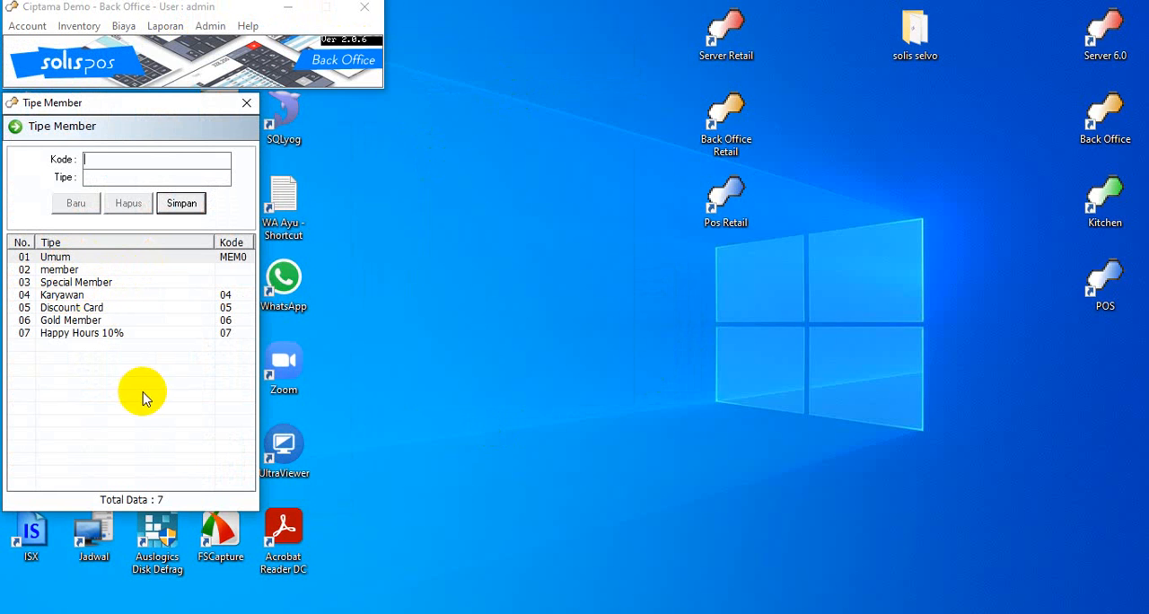
pyautogui.click(71, 206)
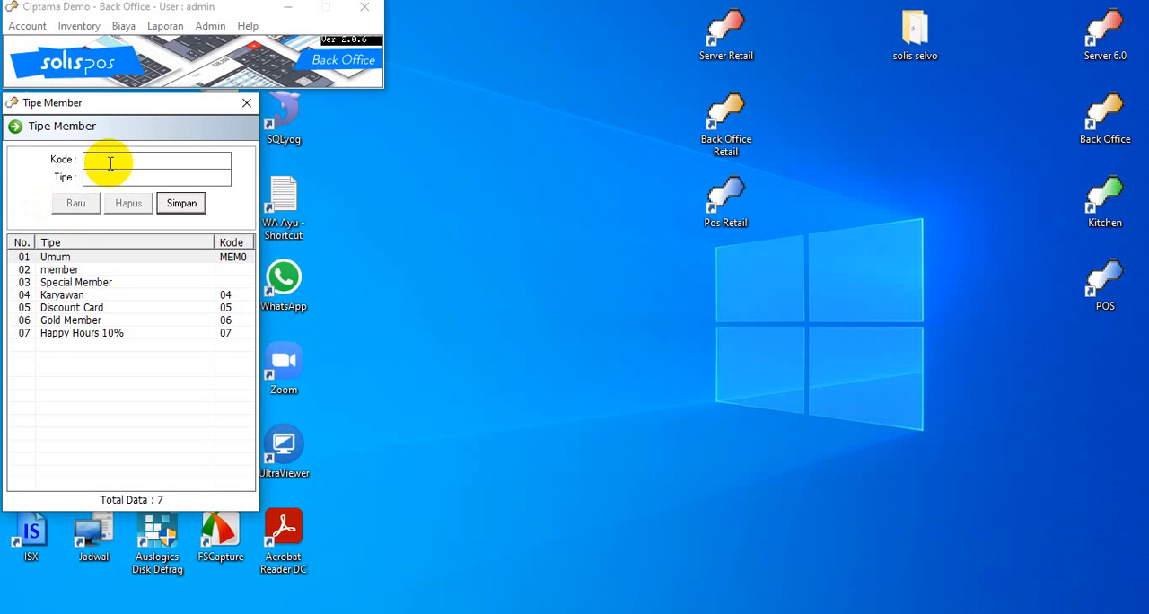
pyautogui.click(110, 162)
pyautogui.write('08')
pyautogui.click(102, 177)
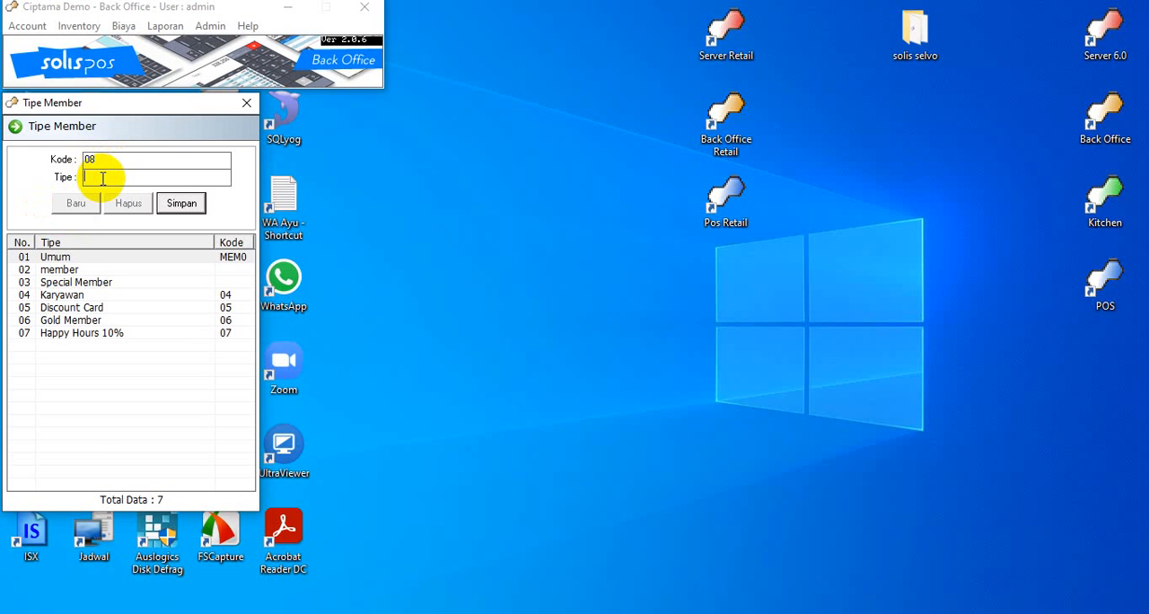
pyautogui.write('0')
pyautogui.write('wner')
pyautogui.click(176, 205)
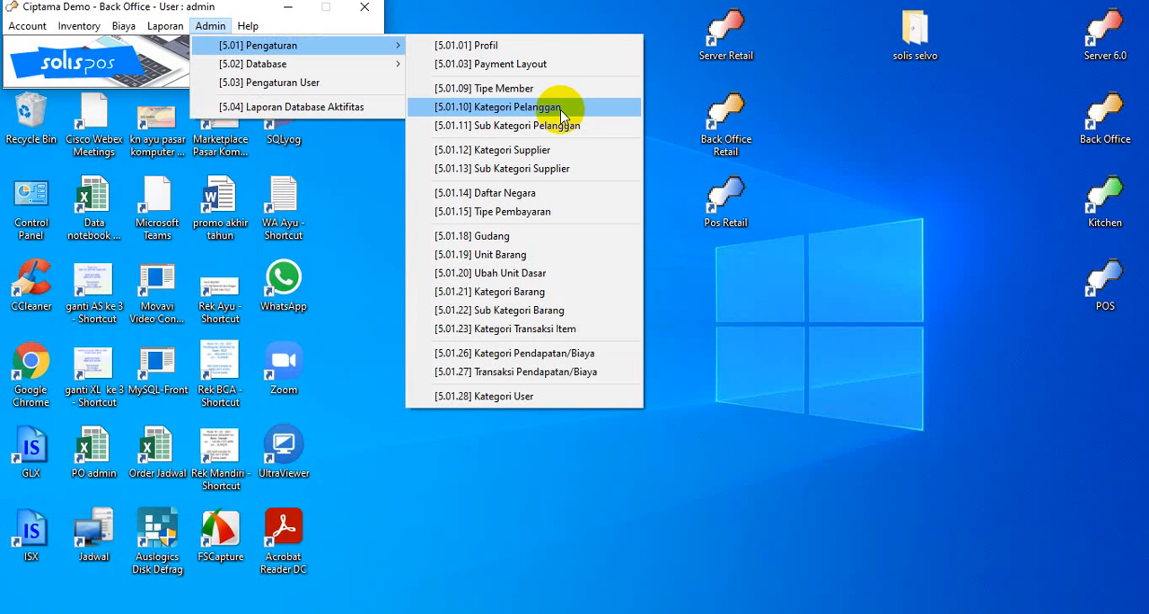
# Review Kategori Pelanggan, and examine the Sub Kategori Pelanggan entries for both Member and Non-Member
pyautogui.click(562, 111)
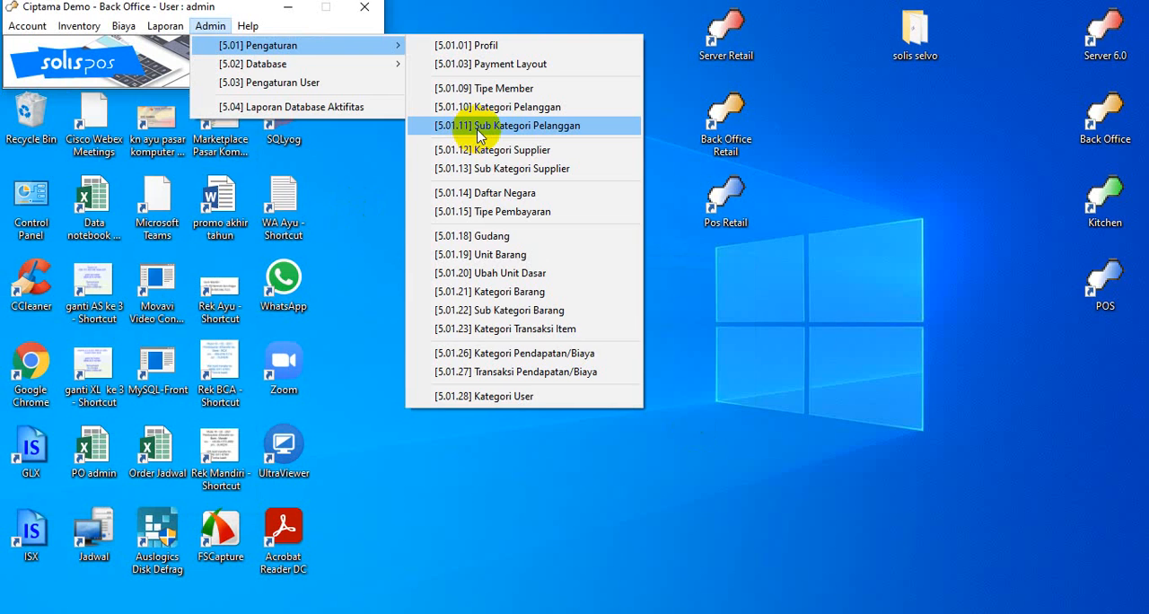
pyautogui.click(478, 133)
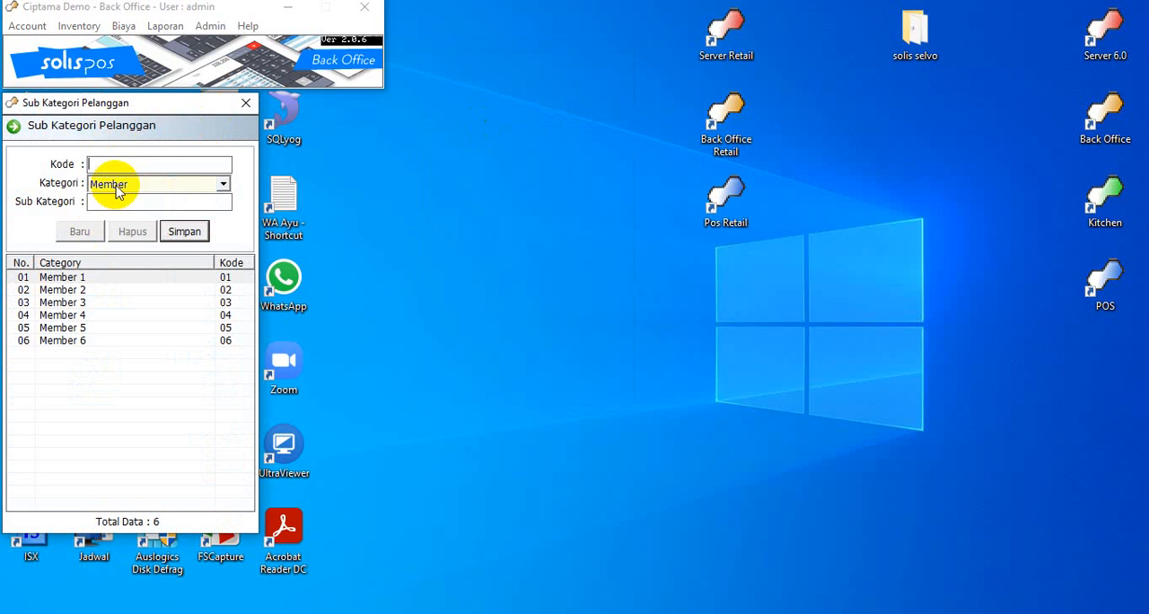
pyautogui.click(223, 184)
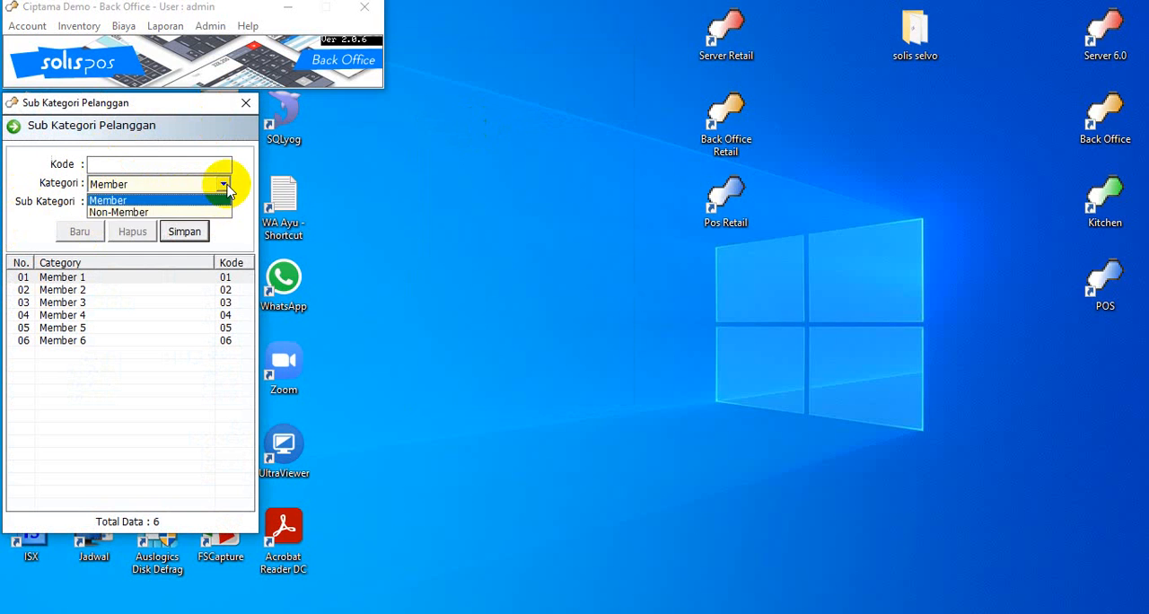
pyautogui.click(160, 199)
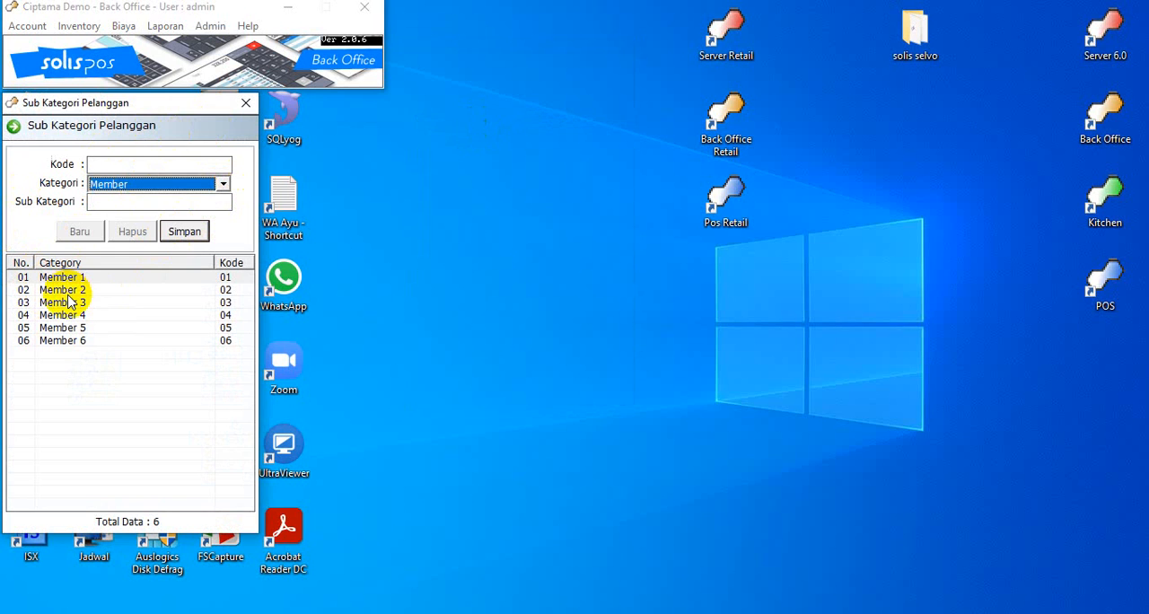
pyautogui.click(123, 164)
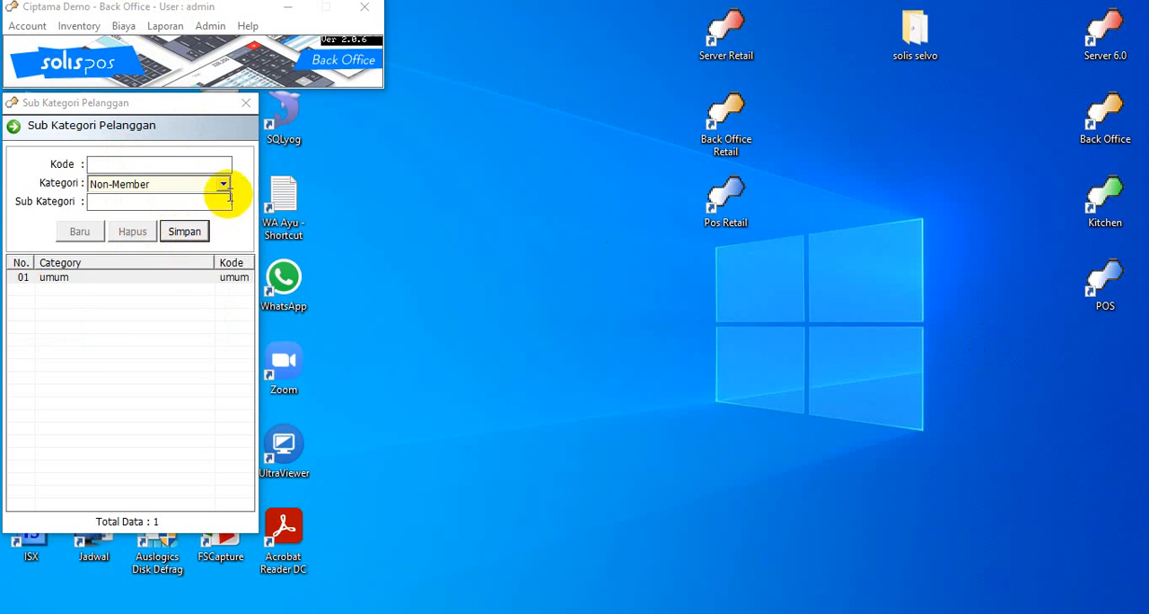
pyautogui.click(223, 185)
pyautogui.click(224, 185)
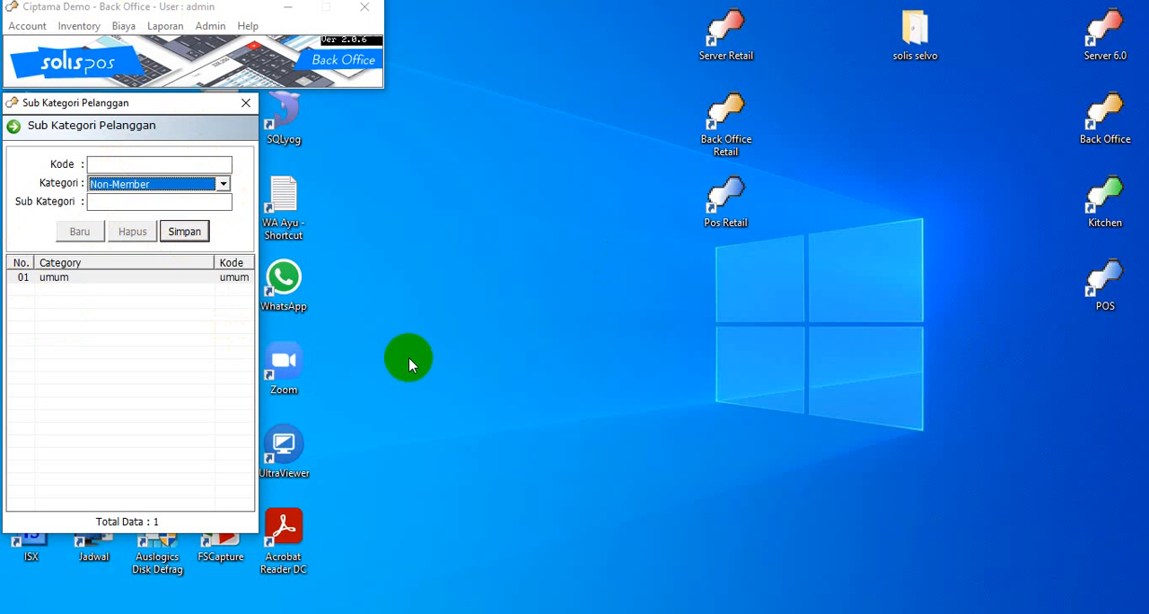
pyautogui.click(59, 282)
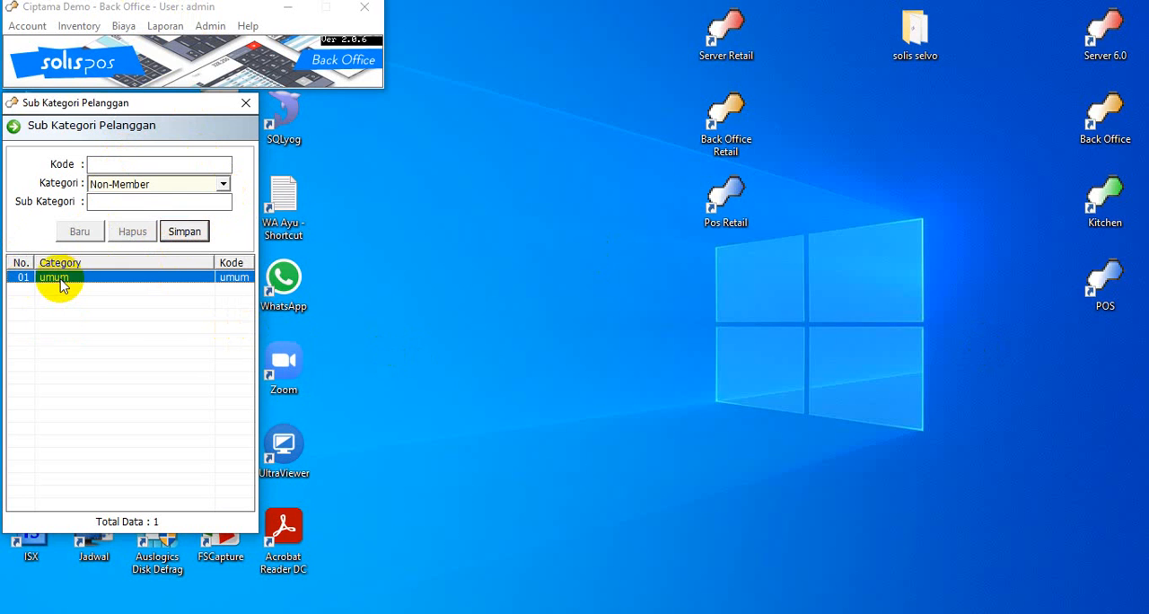
pyautogui.click(98, 164)
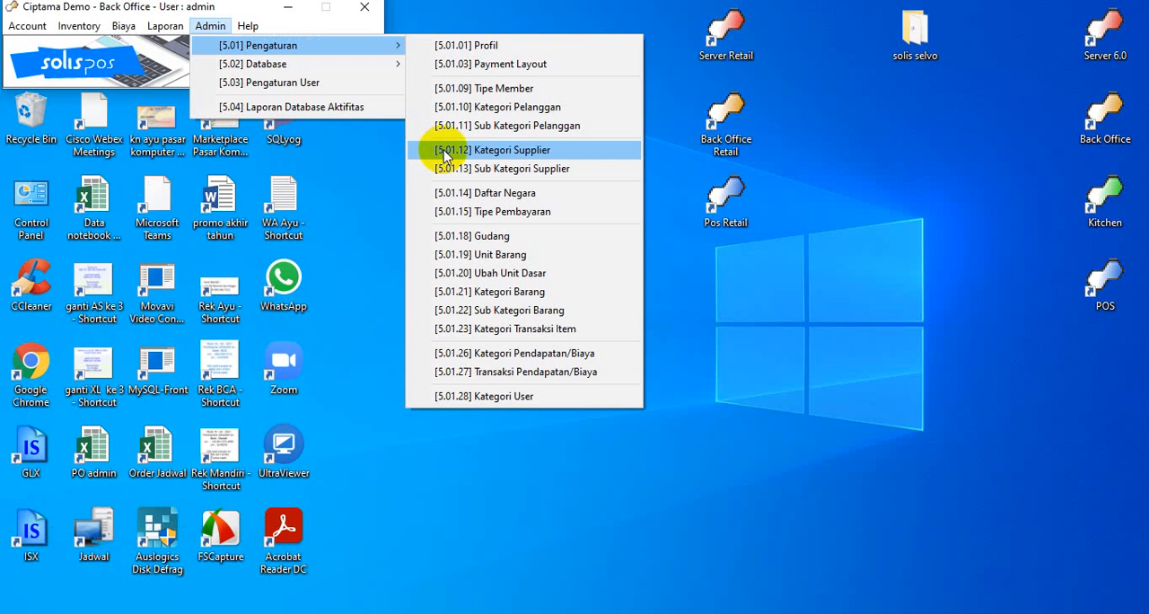
# Review the existing supplier categories in Kategori Supplier and close the window
pyautogui.click(443, 152)
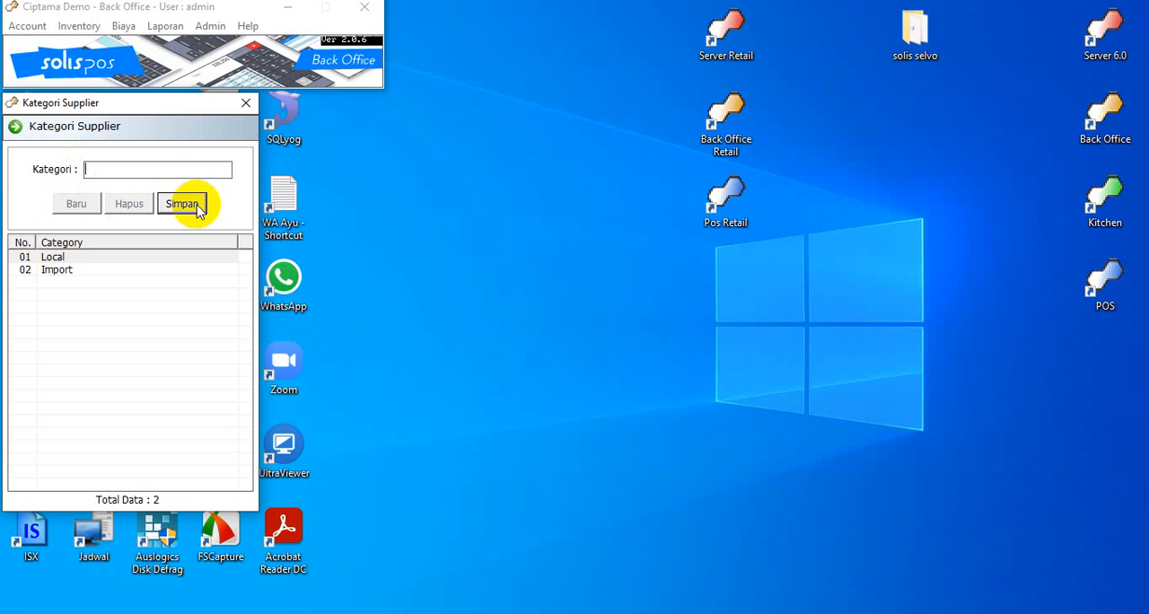
pyautogui.click(245, 103)
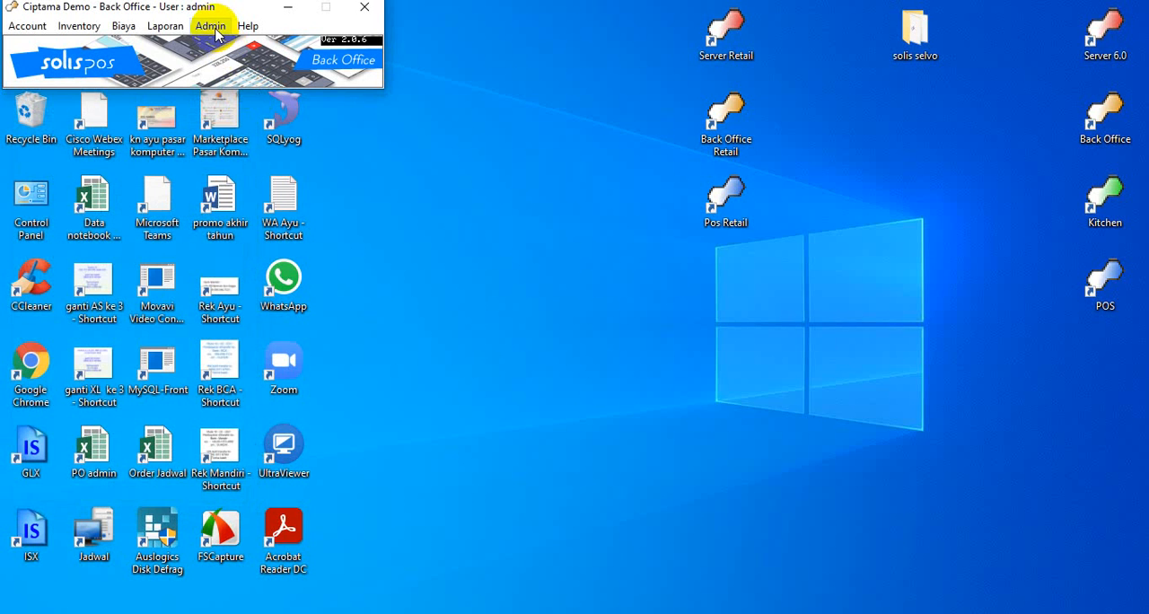
# In Sub Kategori Supplier, add the sub category "dlm kota" under the Local category and save it
pyautogui.click(210, 26)
pyautogui.moveTo(257, 41)
pyautogui.click(556, 170)
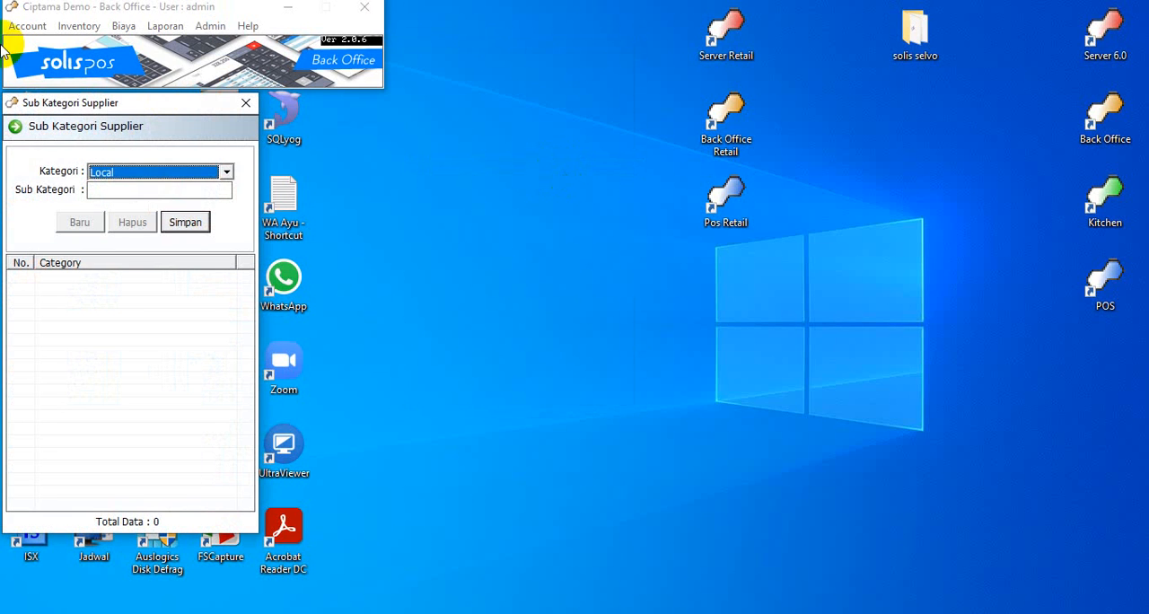
pyautogui.click(226, 173)
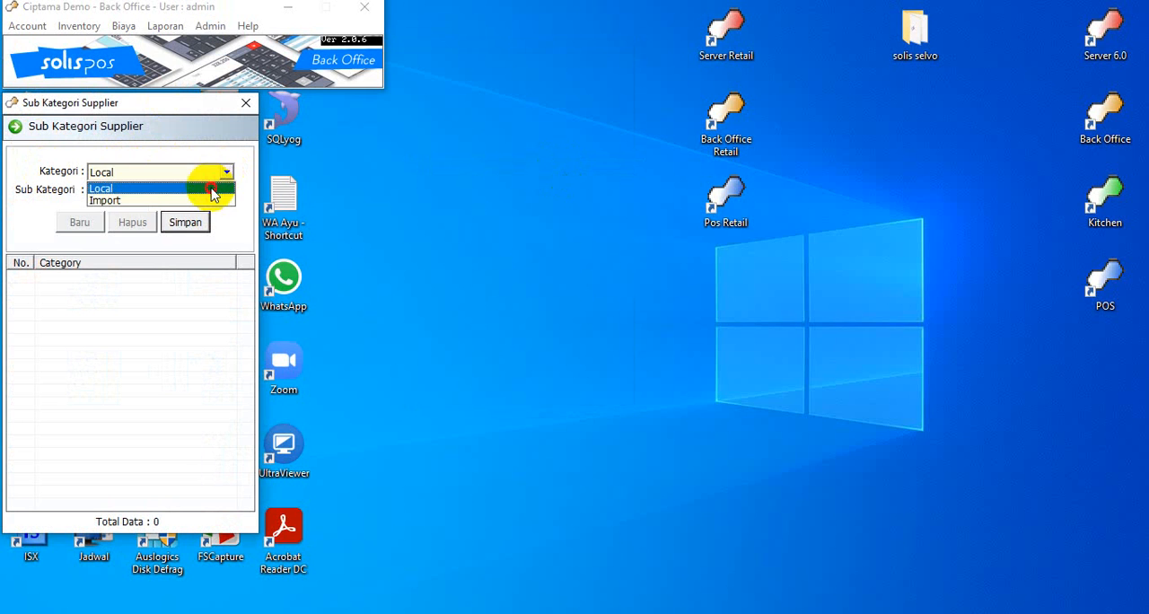
pyautogui.click(205, 188)
pyautogui.click(195, 187)
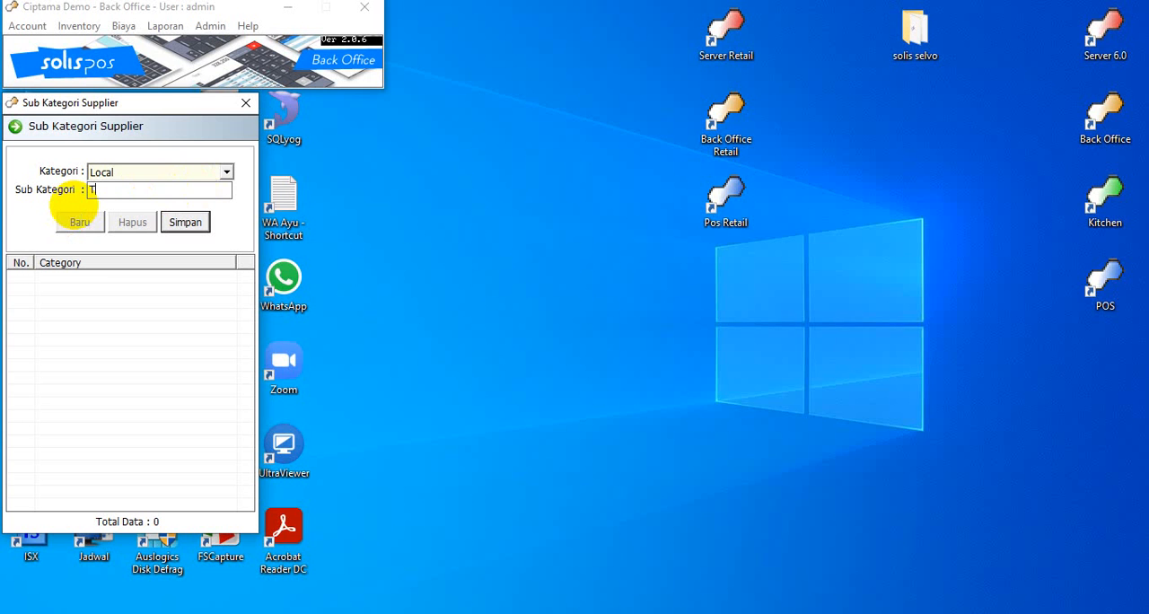
pyautogui.write('Termin')
pyautogui.press('BackSpace')
pyautogui.press('BackSpace')
pyautogui.press('BackSpace')
pyautogui.press('BackSpace')
pyautogui.write('dlm kota')
pyautogui.click(185, 223)
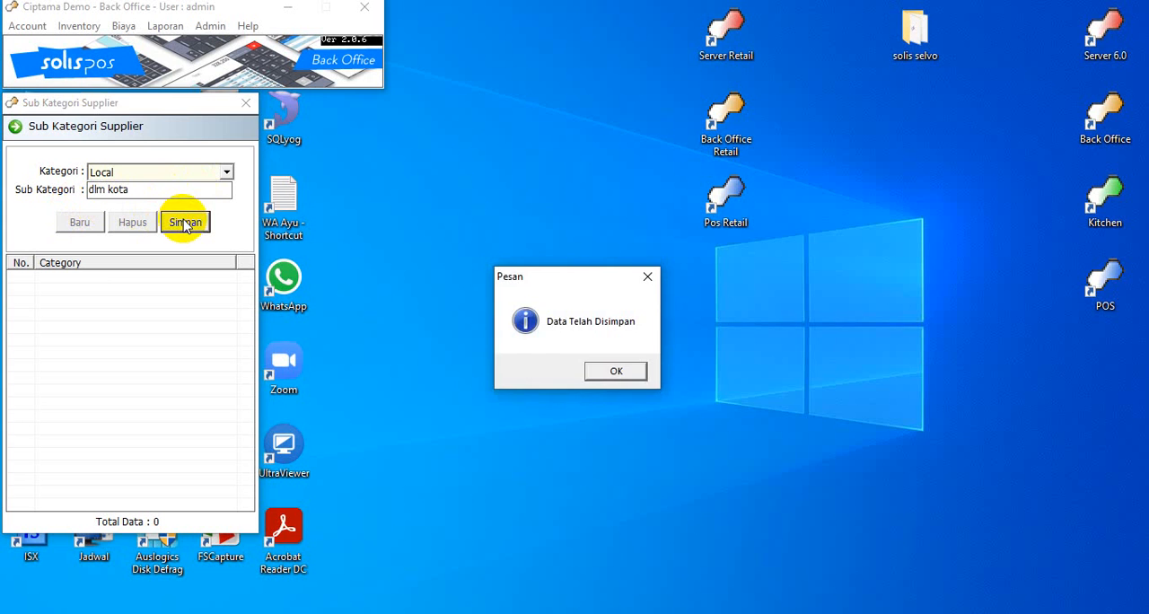
pyautogui.press('Return')
# Add a second supplier sub category, "Luar pulau", under Local and save it
pyautogui.write('L')
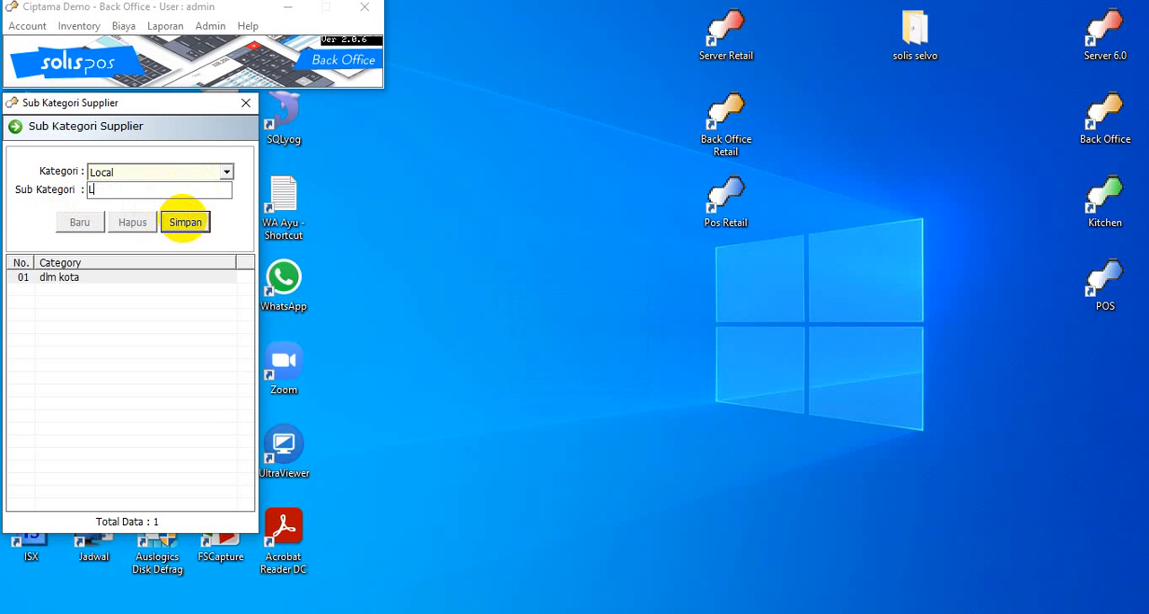
pyautogui.write('uar pulau')
pyautogui.click(184, 224)
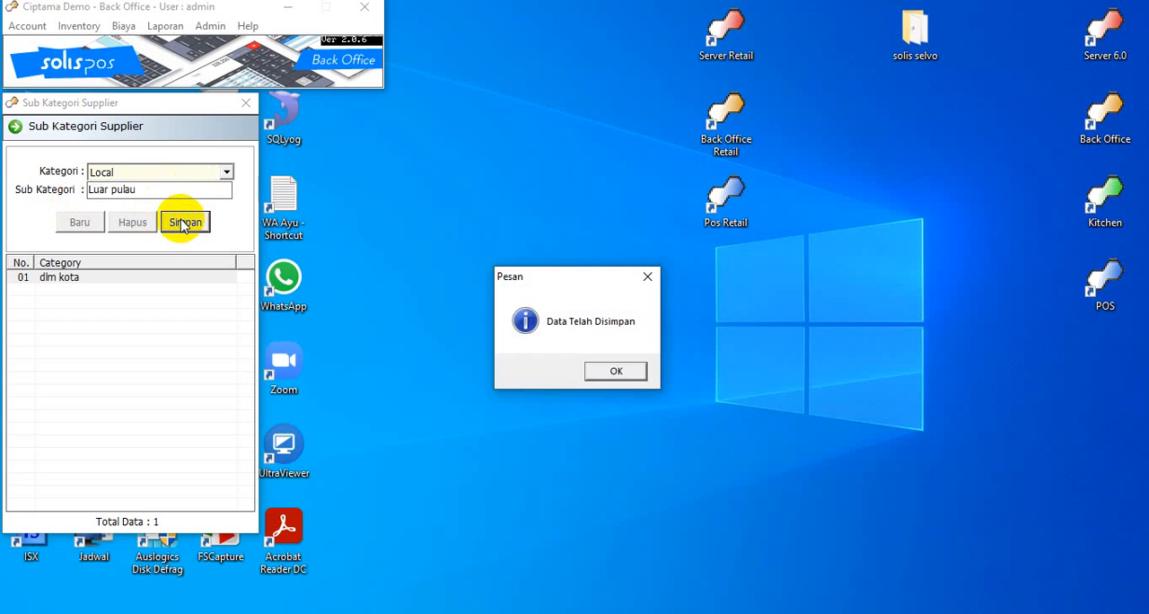
pyautogui.press('Return')
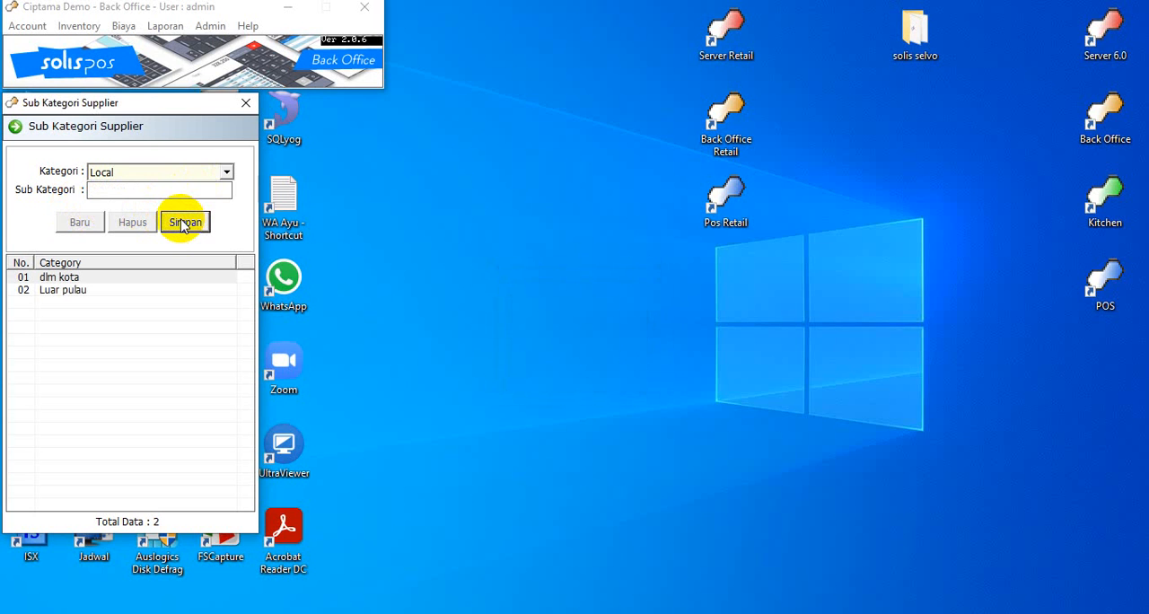
# Switch the supplier category to Import, add the sub category "China" and save it
pyautogui.click(227, 175)
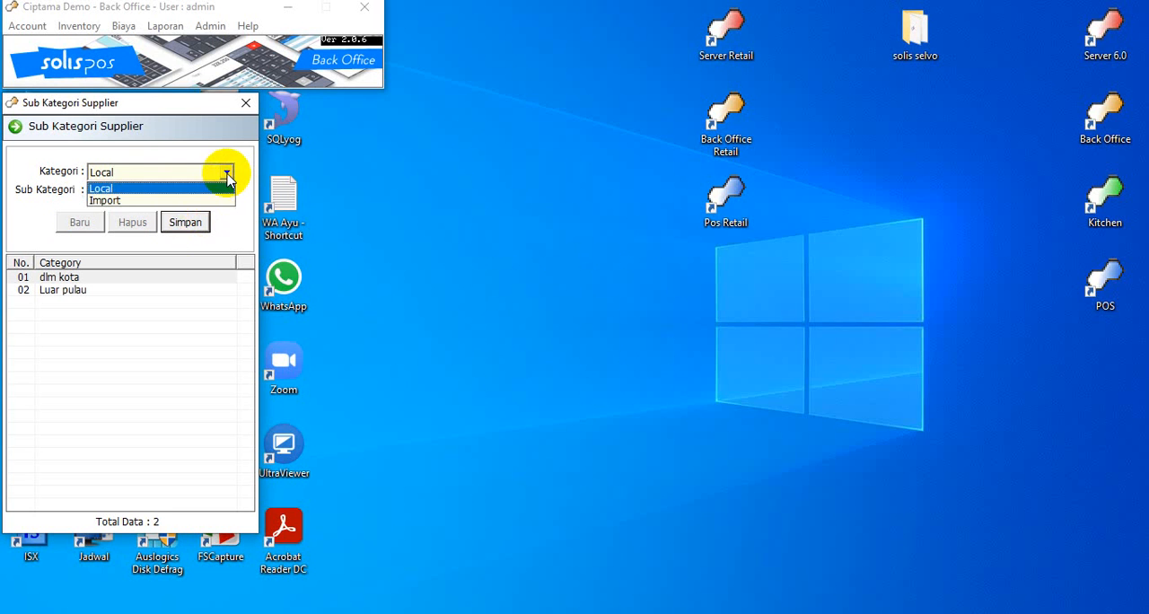
pyautogui.click(190, 201)
pyautogui.click(183, 194)
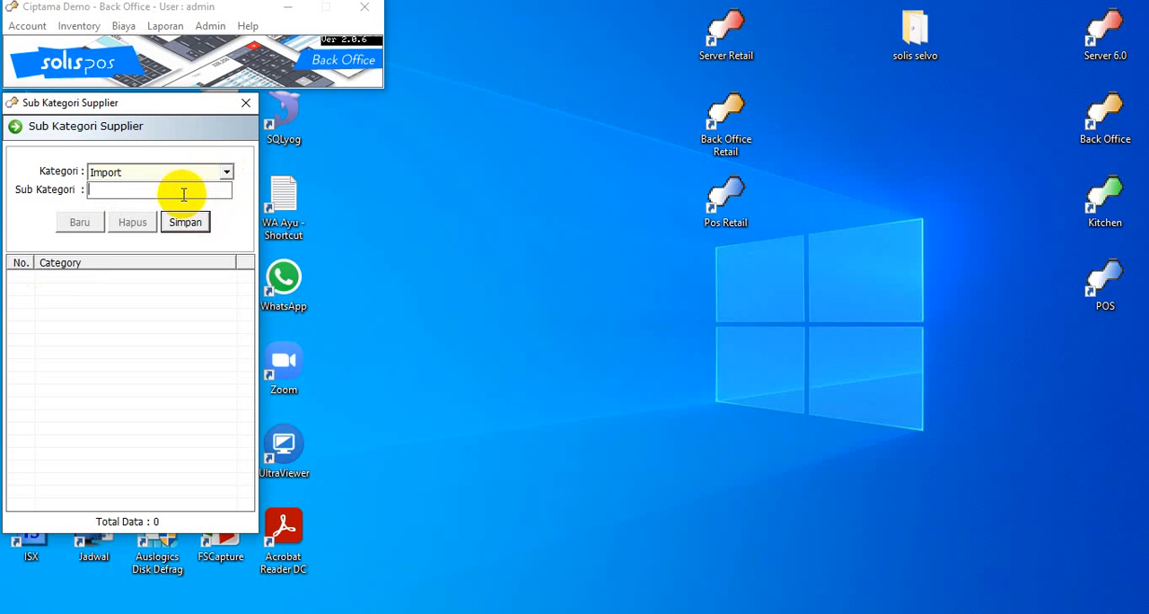
pyautogui.write('China')
pyautogui.click(180, 223)
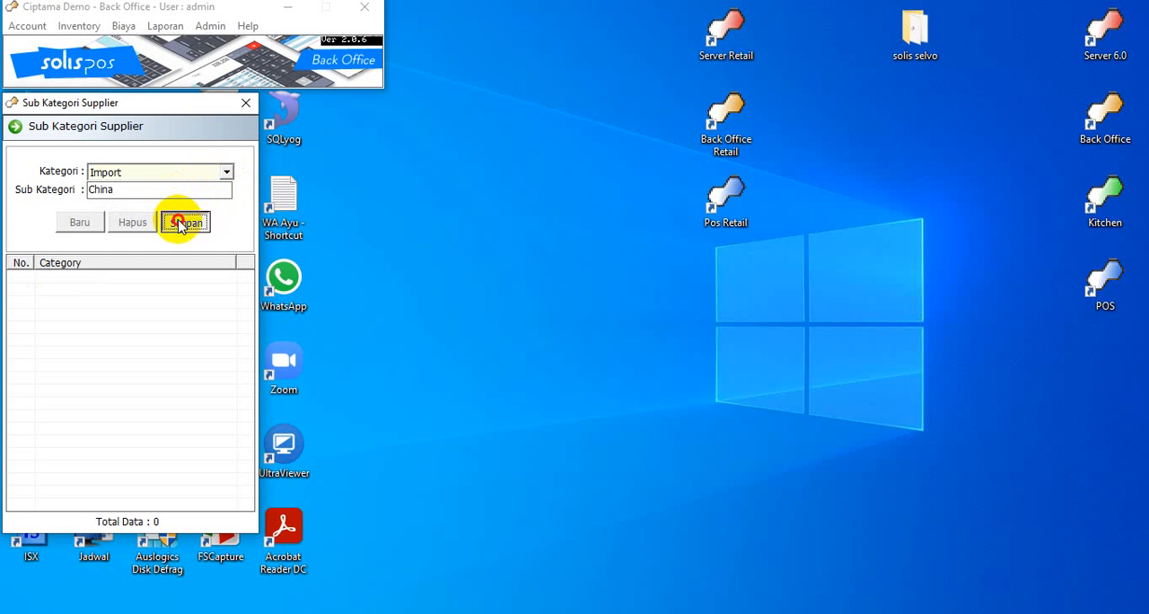
pyautogui.click(632, 374)
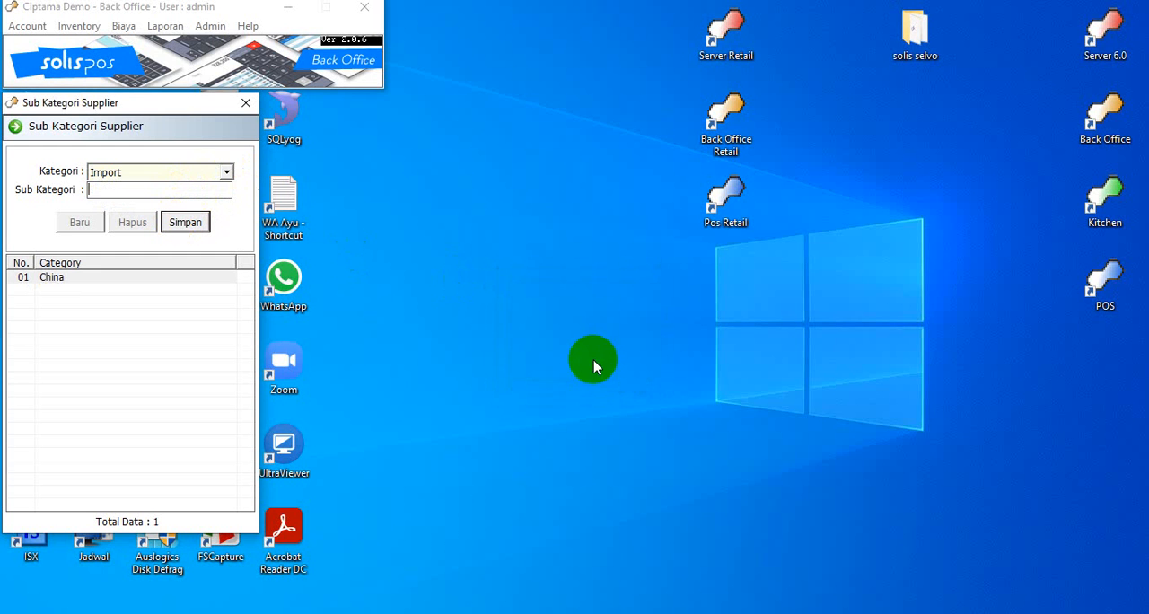
# Add the supplier sub category "Taiwan" under Import, save it and close the Sub Kategori Supplier window
pyautogui.click(115, 189)
pyautogui.write('m')
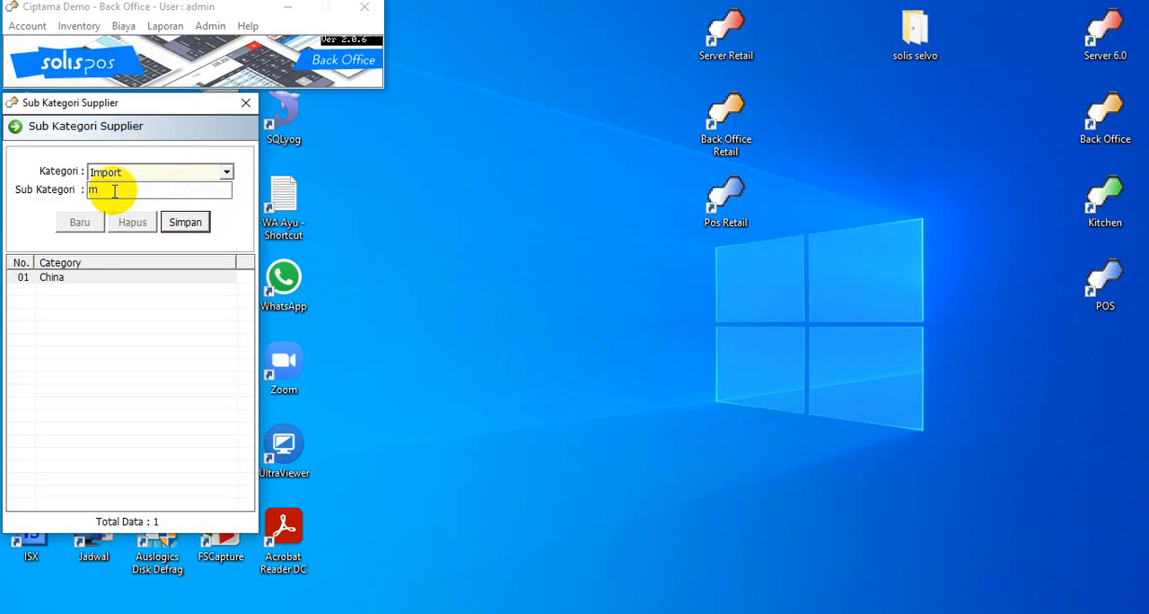
pyautogui.press('BackSpace')
pyautogui.write('Sin')
pyautogui.write('Taiwan')
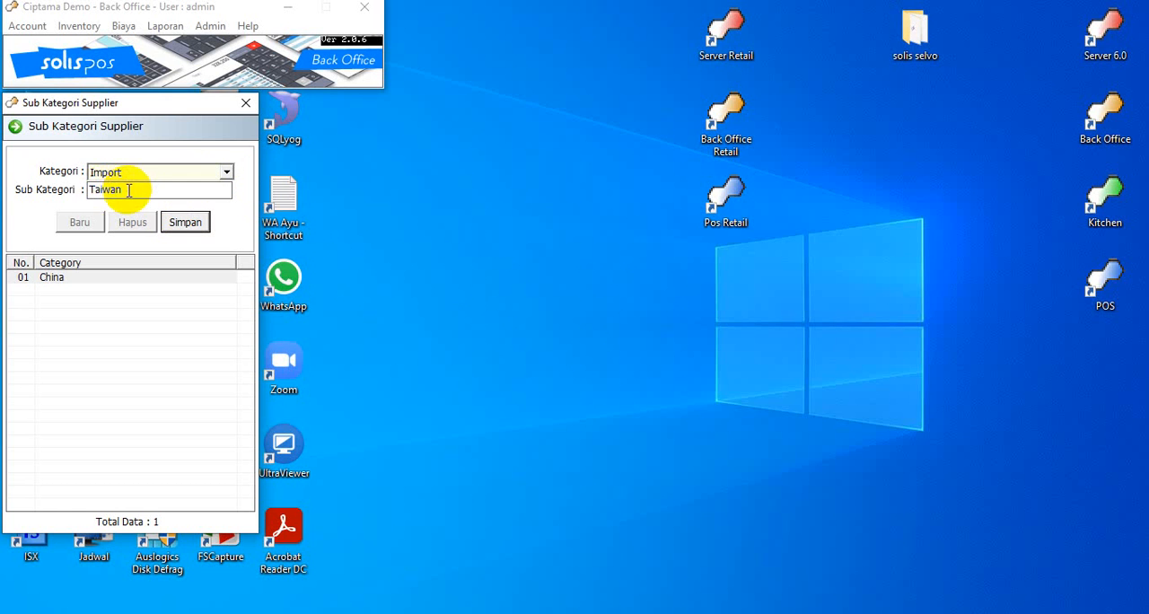
pyautogui.click(186, 224)
pyautogui.click(620, 379)
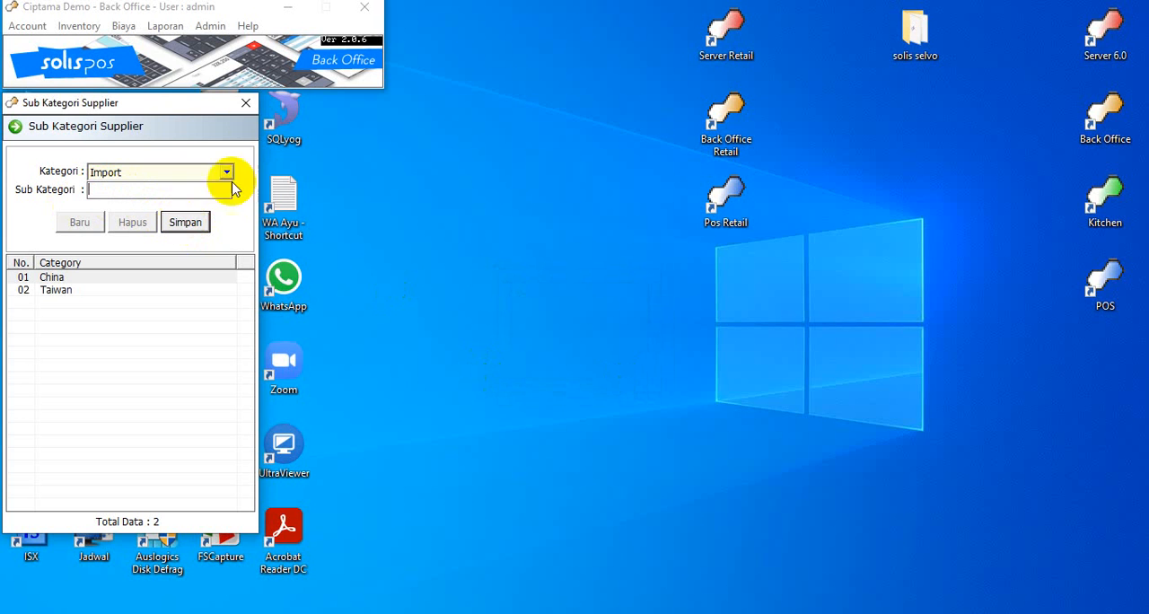
pyautogui.click(246, 104)
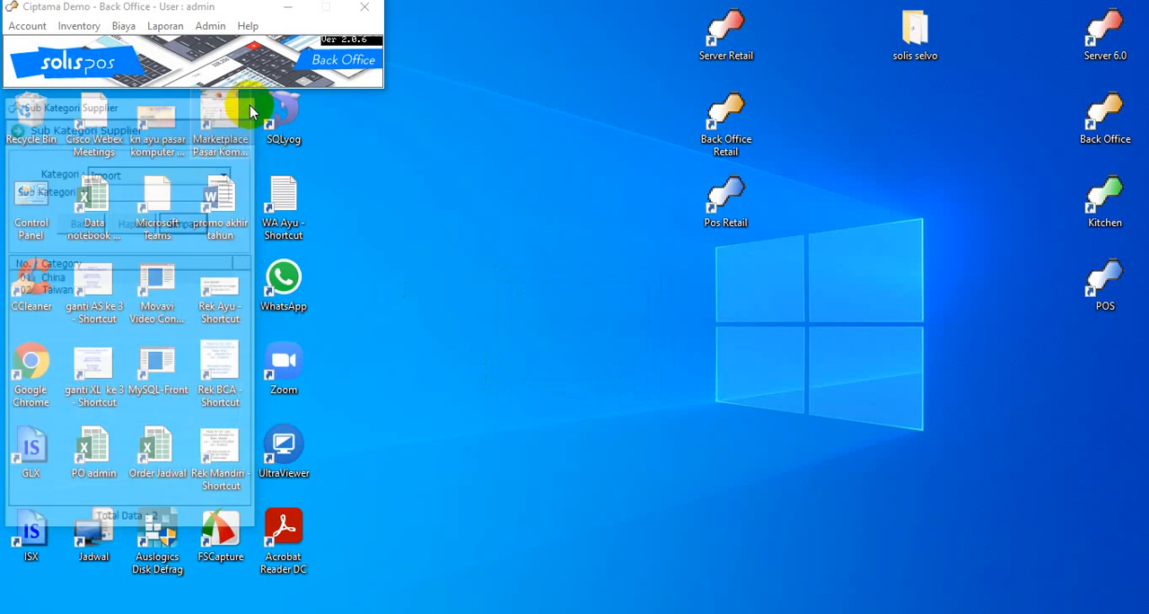
# In Daftar Negara, add the country "Cina" with code 02, save it and close the Negara window
pyautogui.click(210, 26)
pyautogui.moveTo(269, 45)
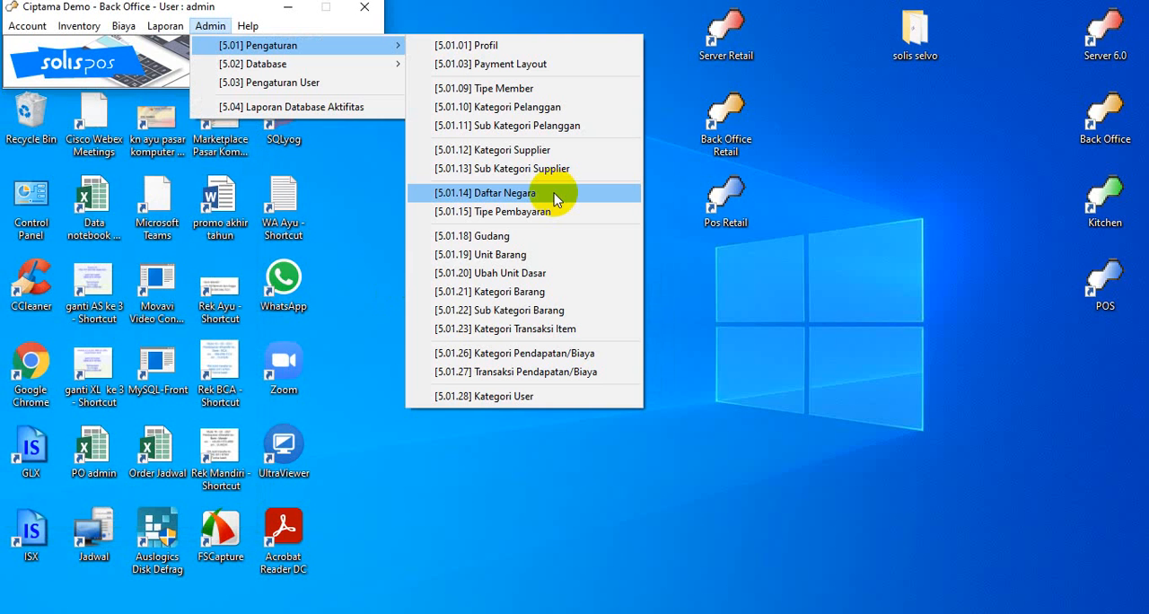
pyautogui.click(554, 199)
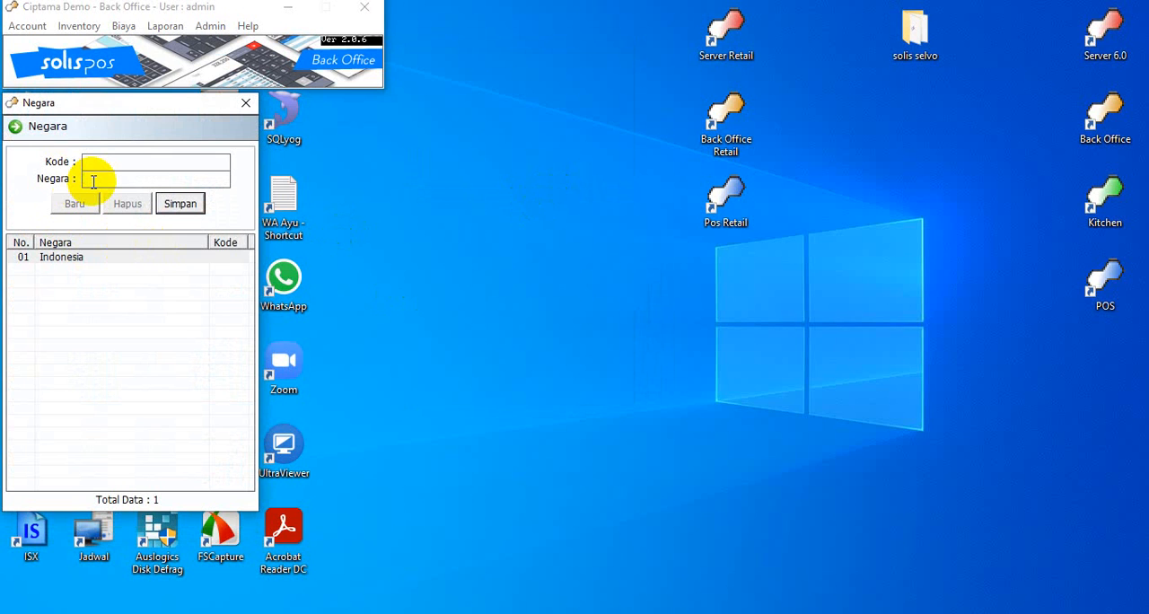
pyautogui.write('Cina')
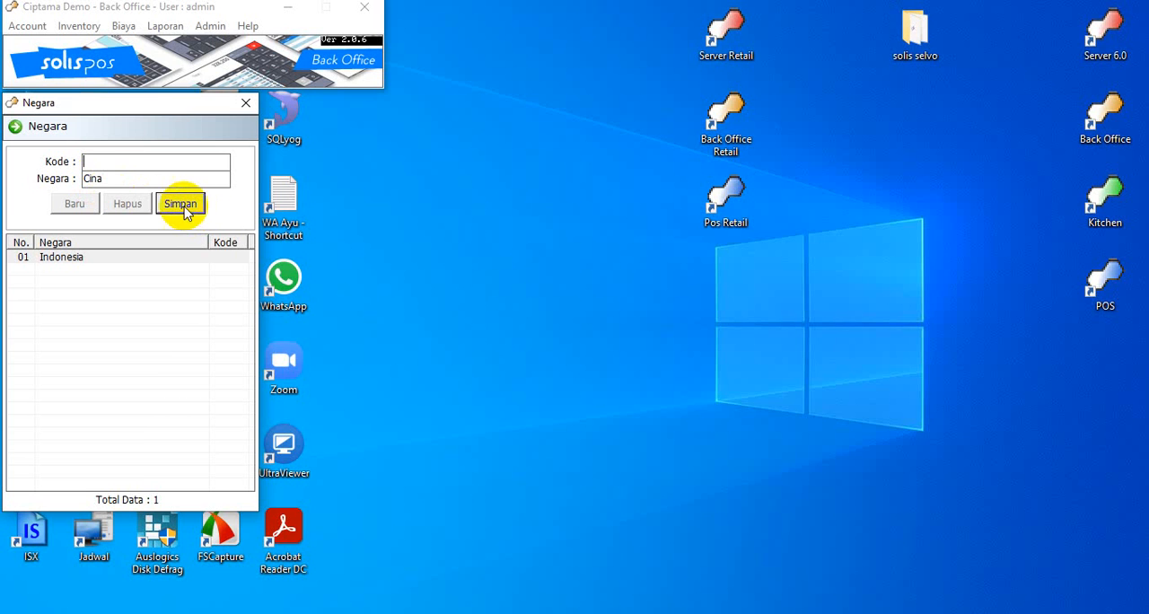
pyautogui.click(115, 167)
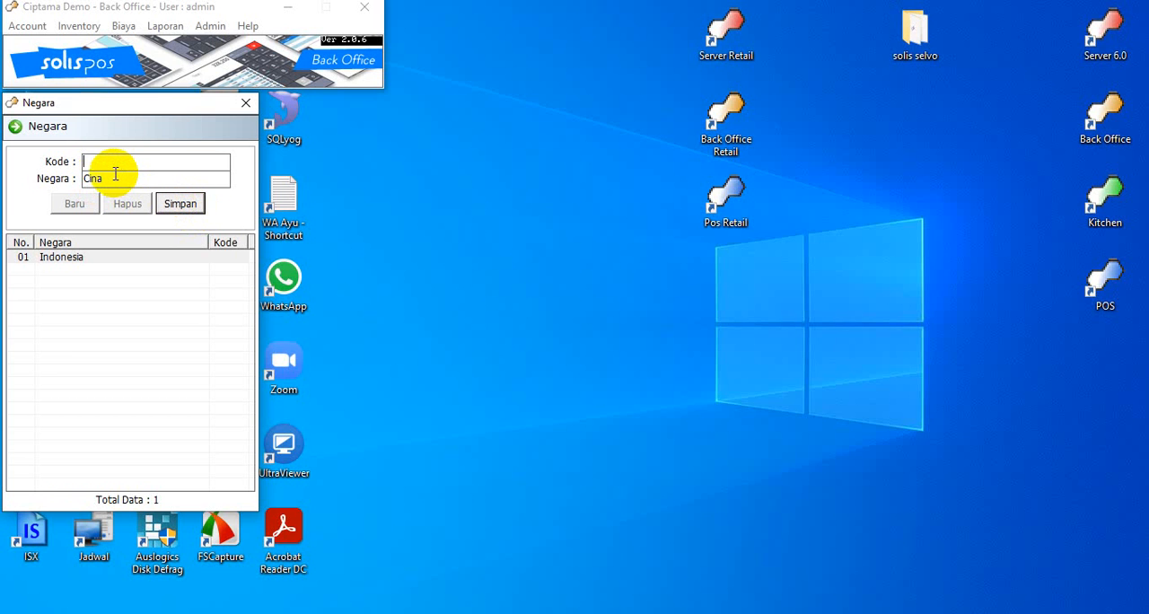
pyautogui.write('02')
pyautogui.press('Return')
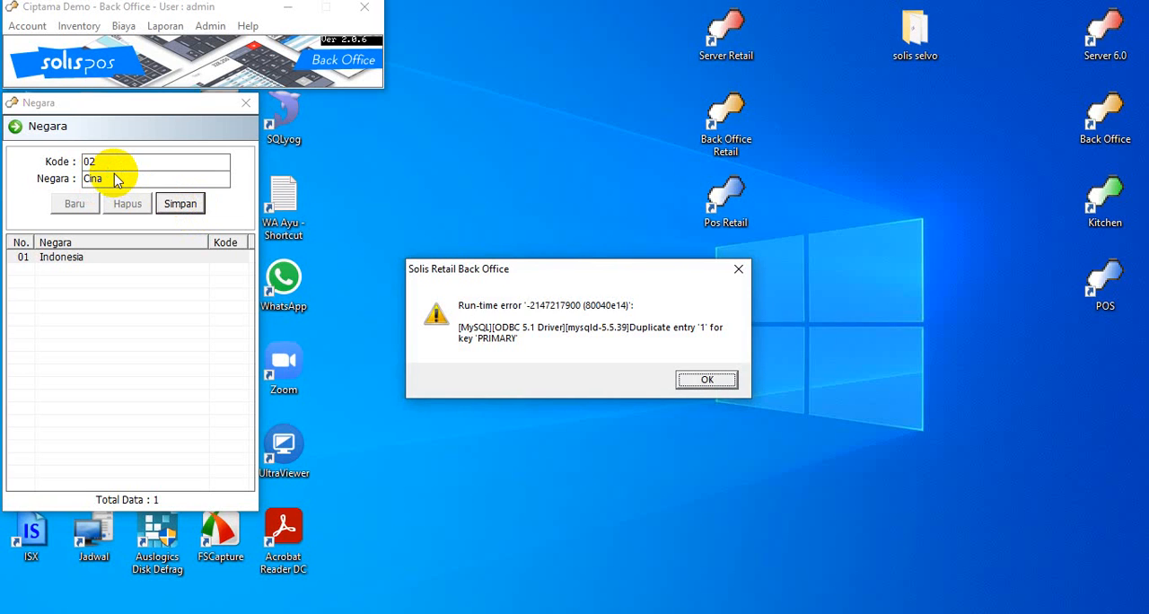
pyautogui.press('Return')
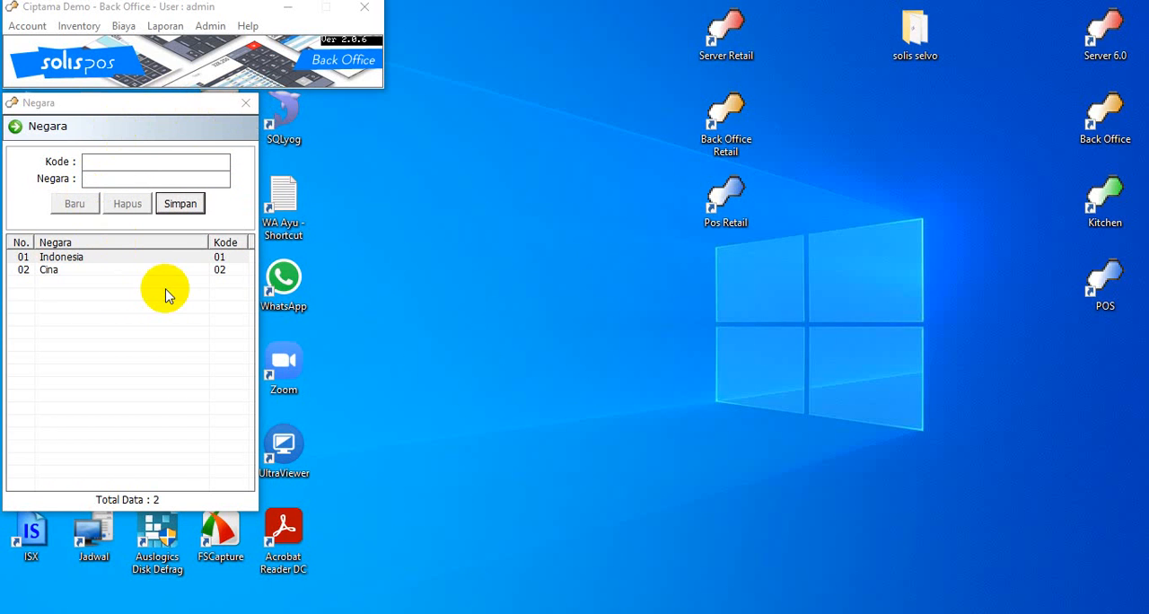
pyautogui.press('Escape')
# In Tipe Pembayaran, add the payment type "Ovo" with code 08 and Tampilkan Detil enabled, and save it
pyautogui.click(210, 26)
pyautogui.moveTo(269, 45)
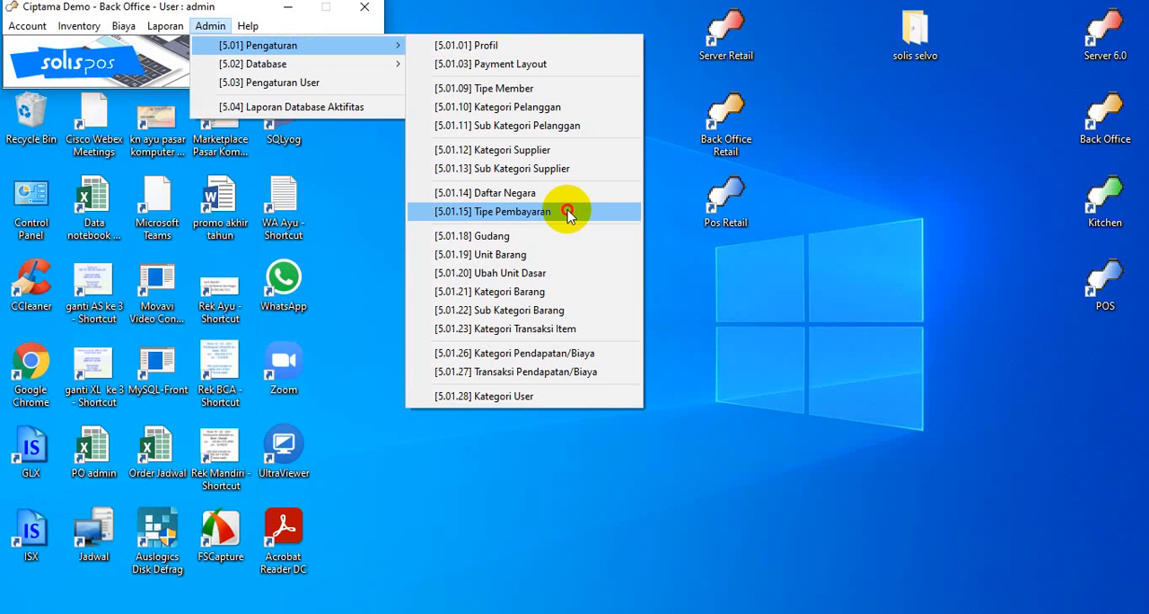
pyautogui.click(567, 212)
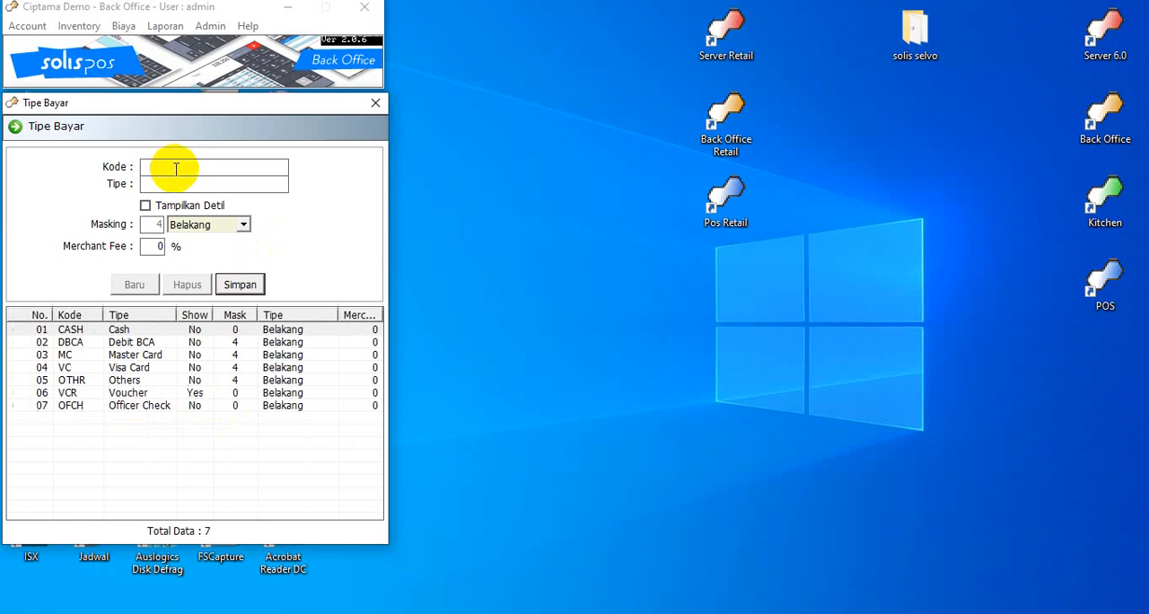
pyautogui.write('08')
pyautogui.click(196, 185)
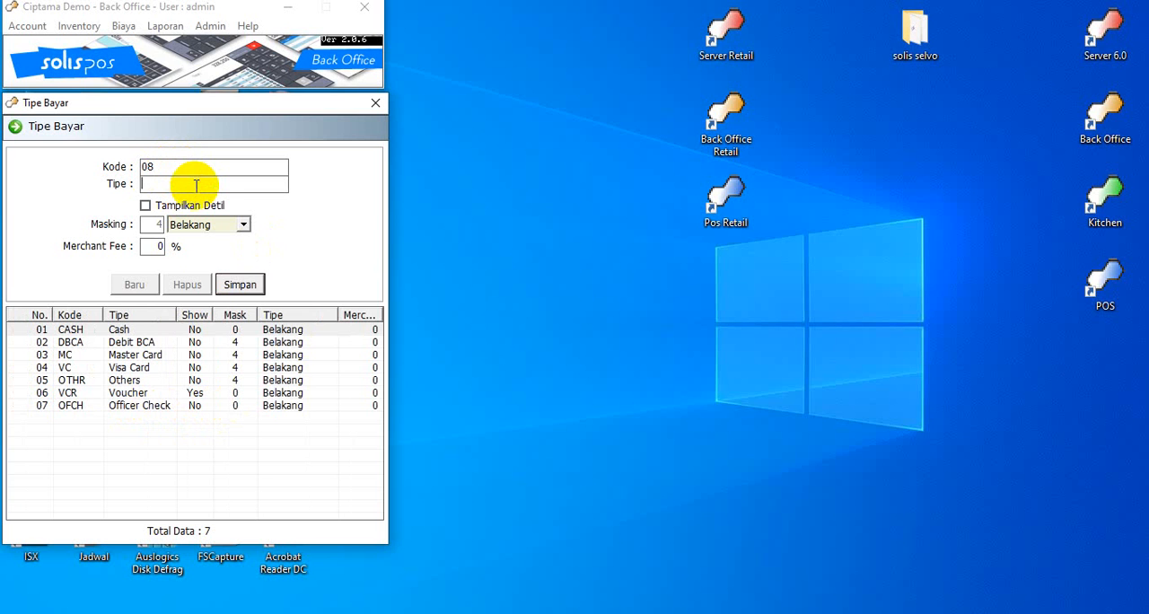
pyautogui.write('Ovo')
pyautogui.click(145, 206)
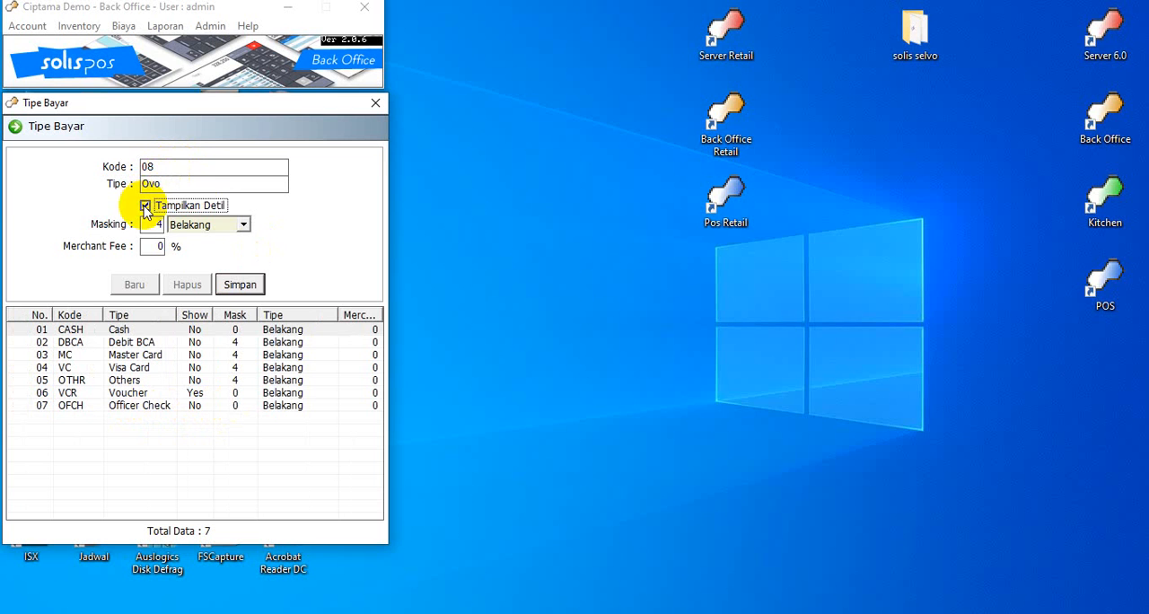
pyautogui.click(150, 247)
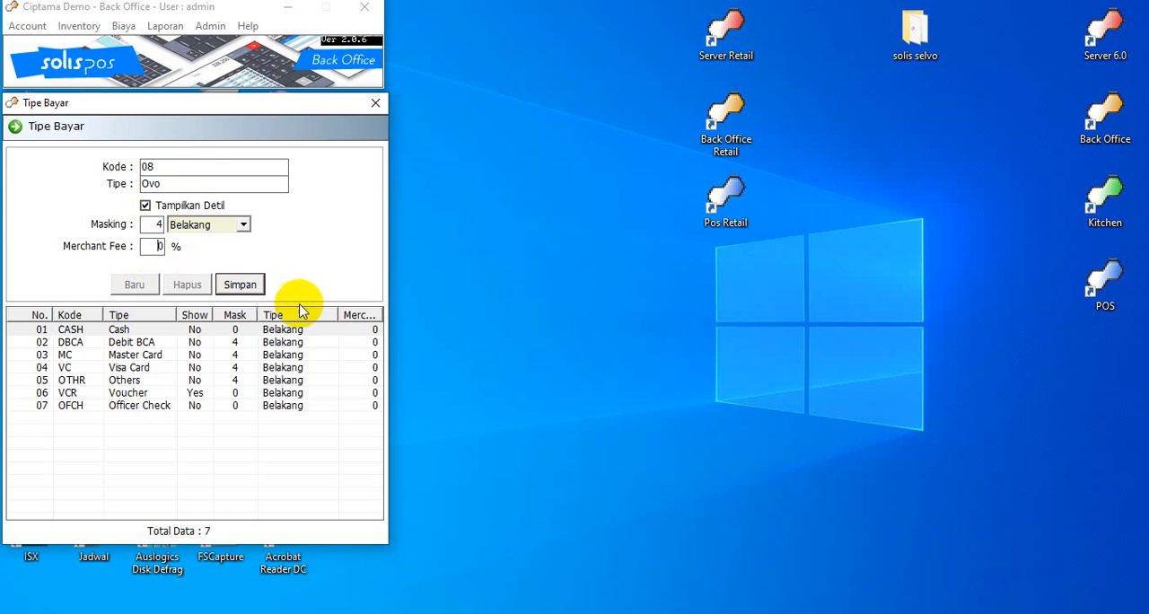
pyautogui.click(240, 285)
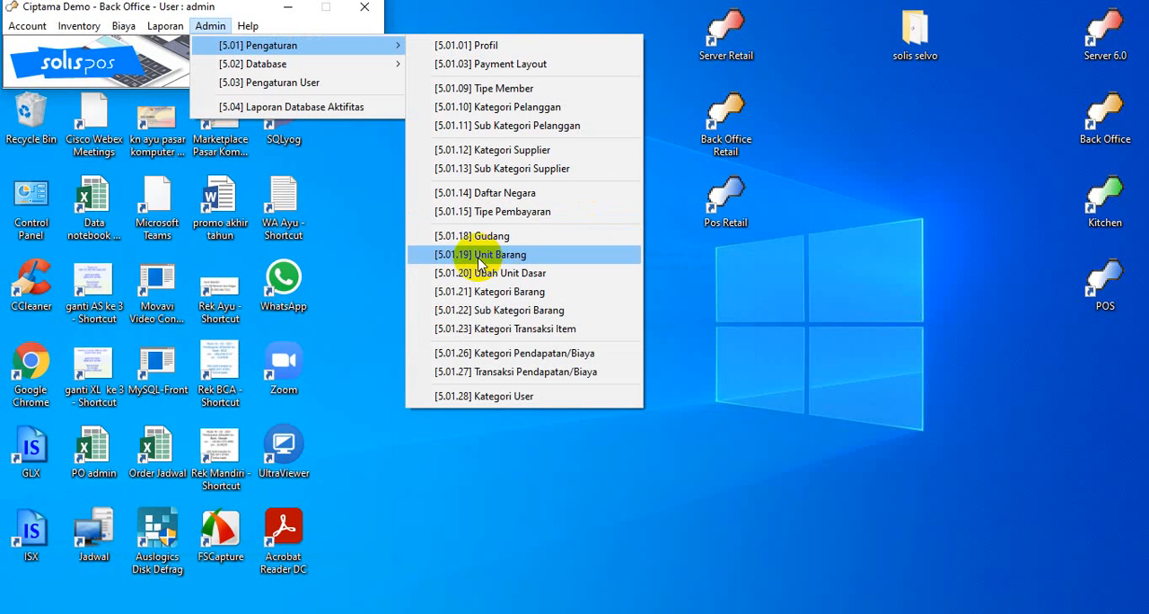
# Open the Gudang warehouse list and bring up the form for a new warehouse
pyautogui.click(526, 235)
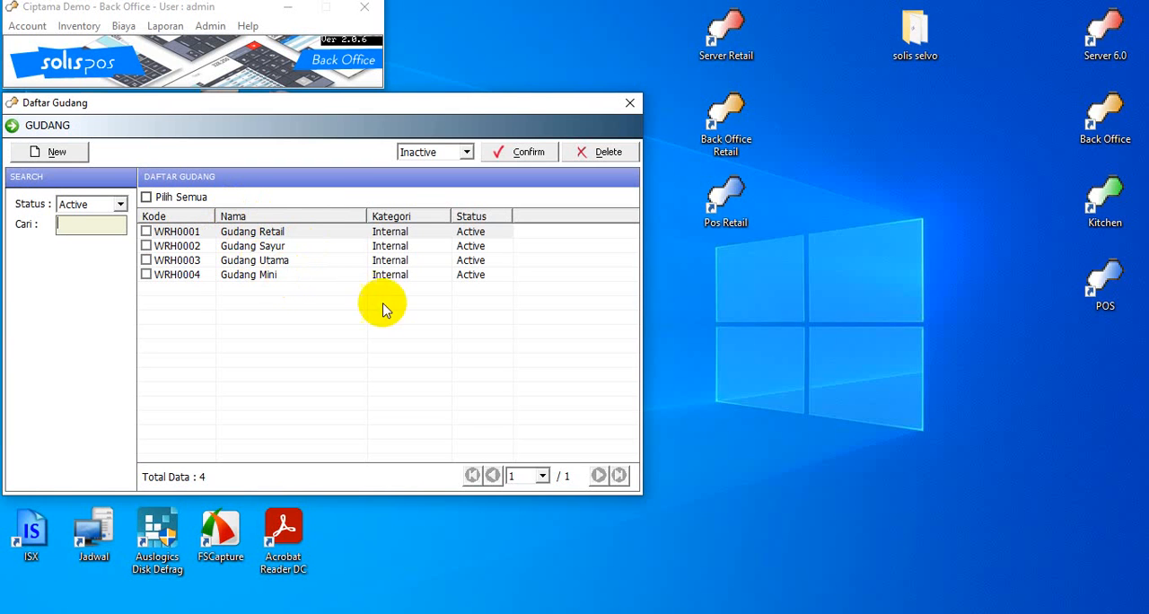
pyautogui.click(77, 150)
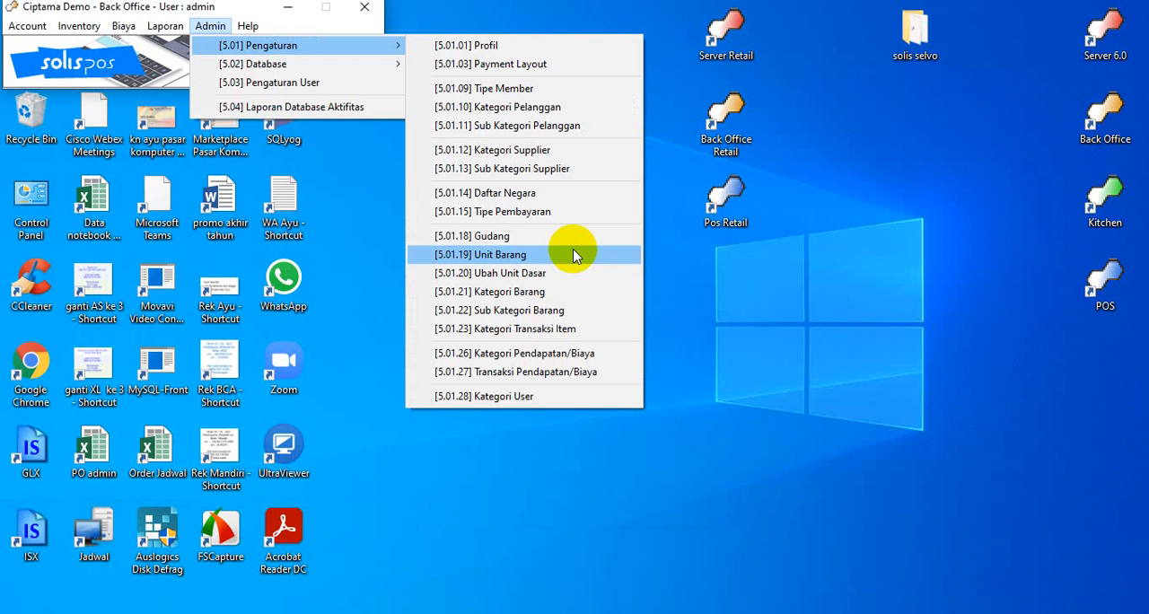
# In Unit Barang, add the unit "lembar", save it and close the window
pyautogui.click(572, 256)
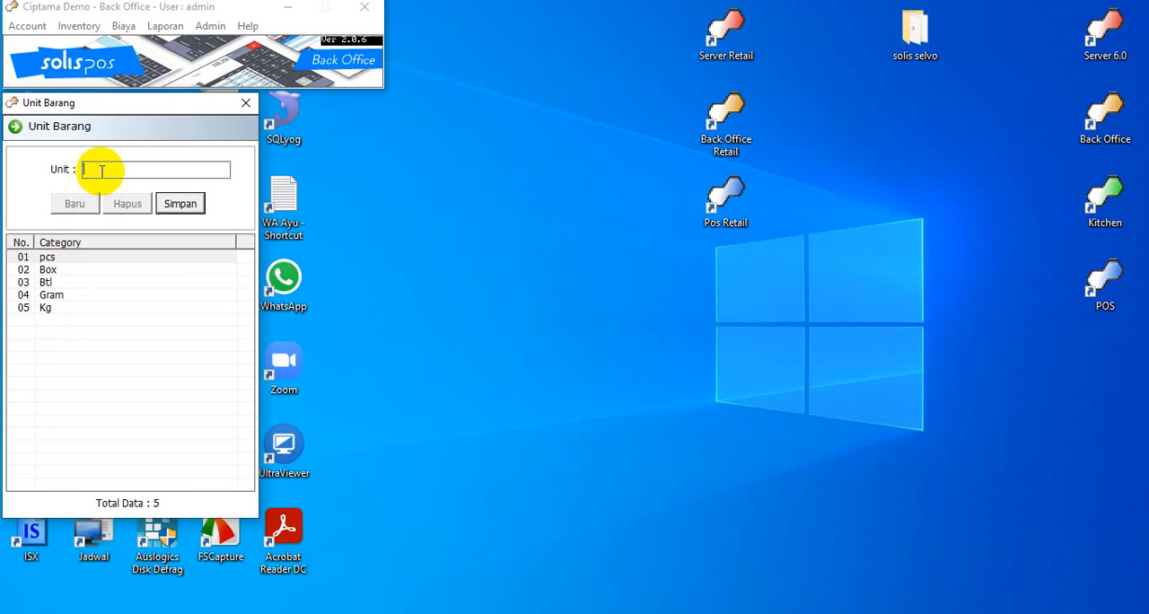
pyautogui.write('lembar')
pyautogui.click(190, 208)
pyautogui.click(616, 370)
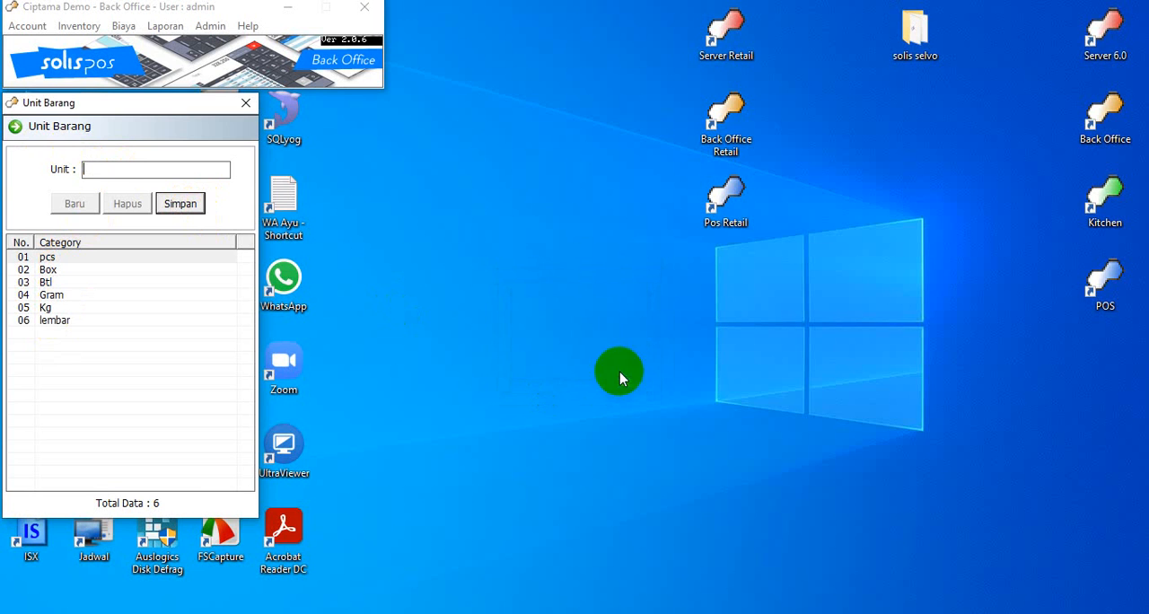
pyautogui.click(248, 104)
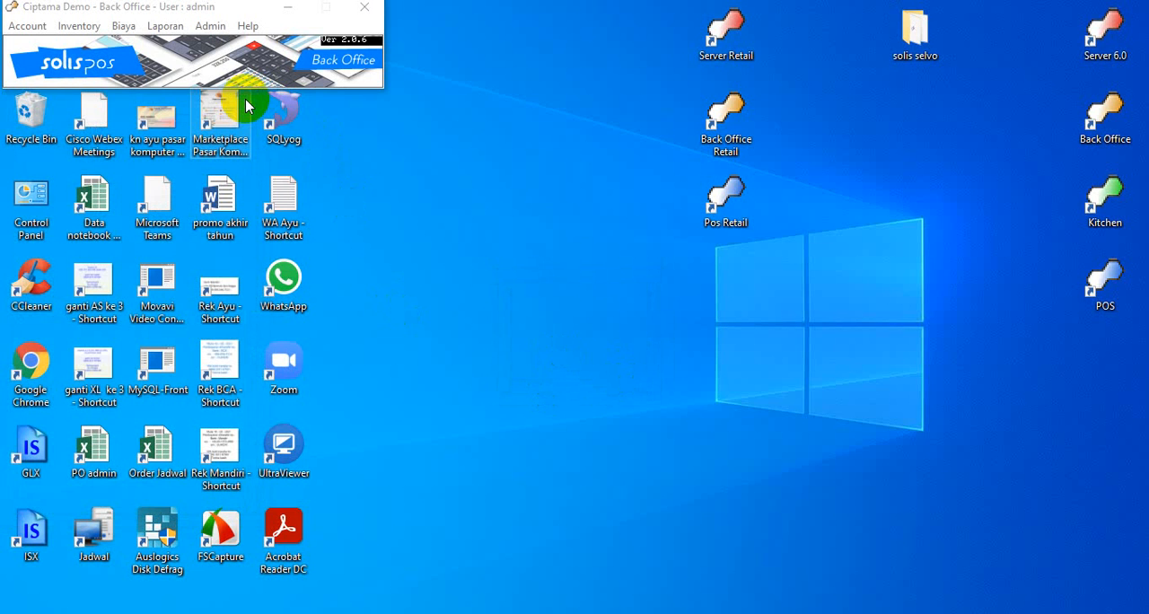
# In Ubah Unit Dasar, look up the item ABC Kopi and examine the units offered for Unit Dasar Baru
pyautogui.click(210, 26)
pyautogui.moveTo(305, 45)
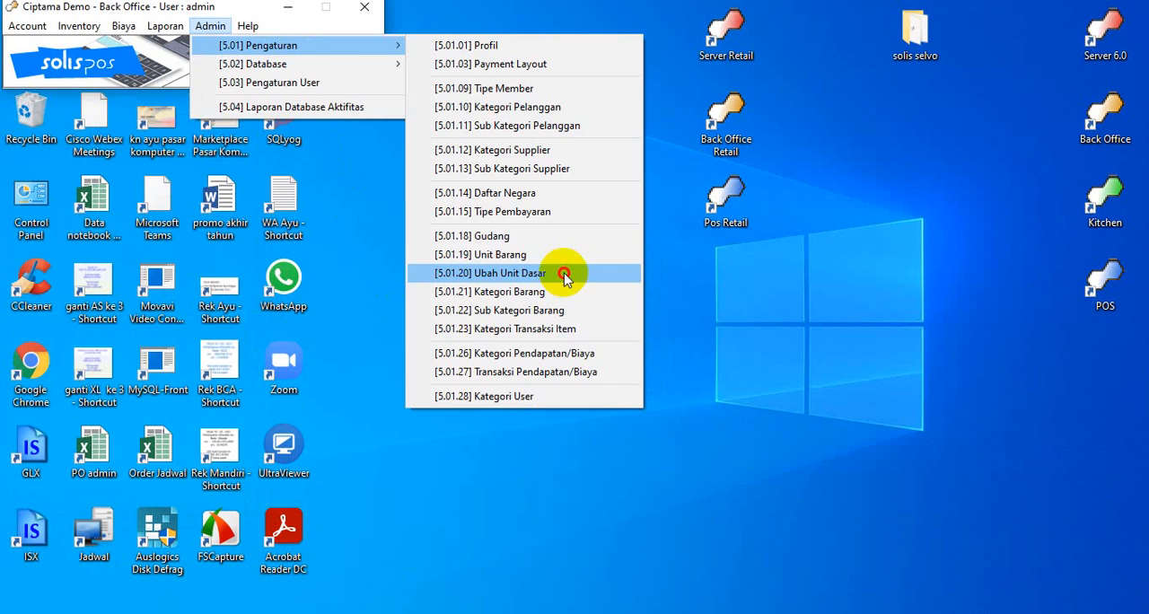
pyautogui.click(565, 284)
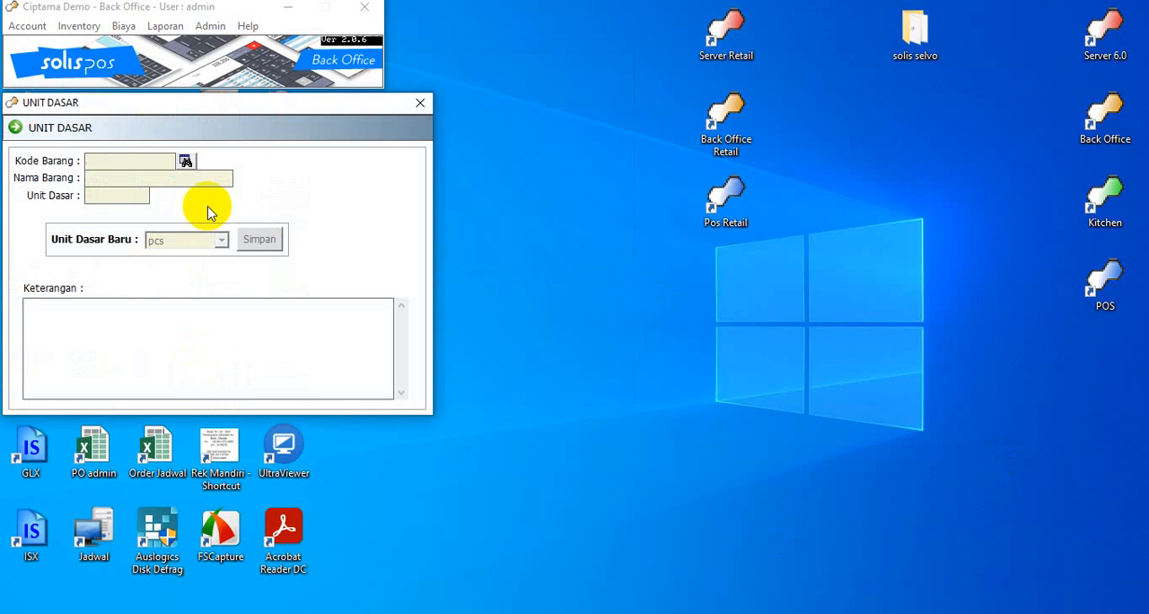
pyautogui.click(184, 161)
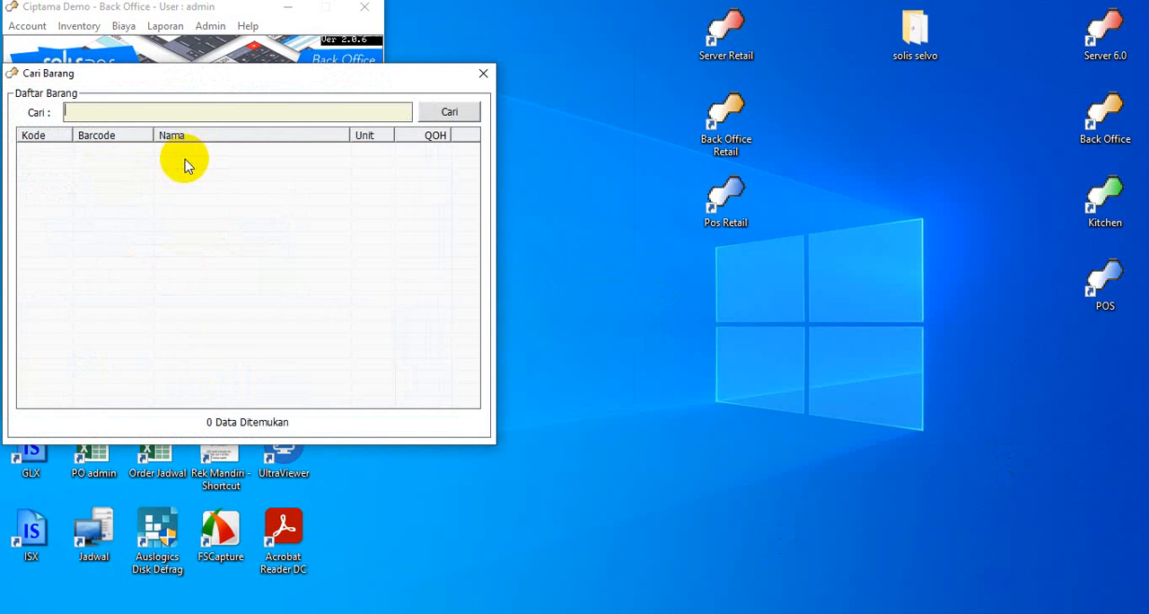
pyautogui.write('a')
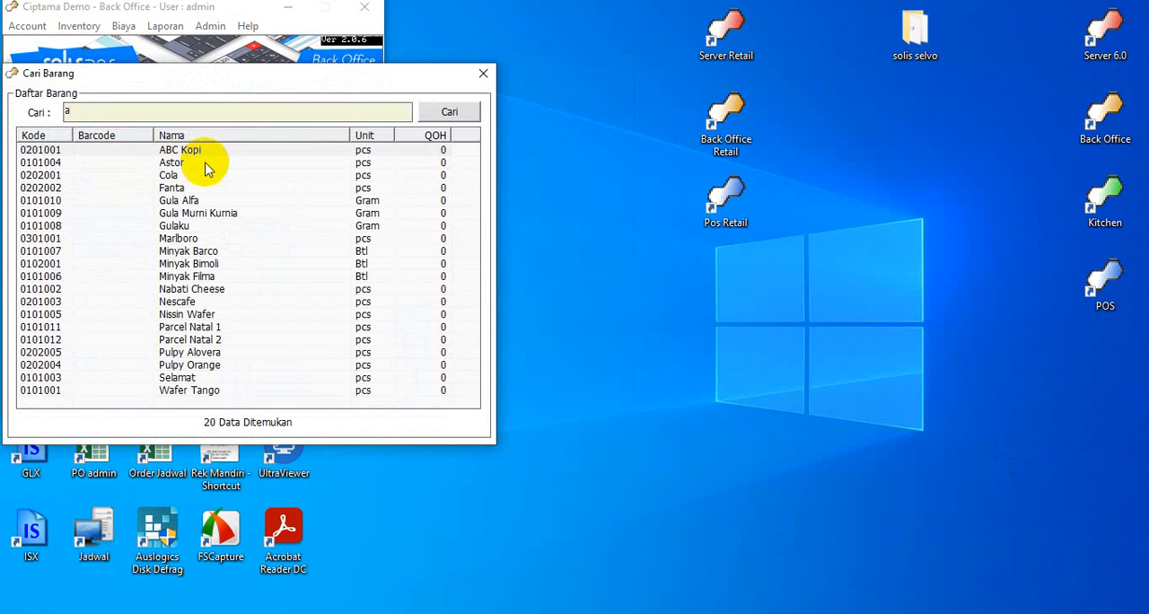
pyautogui.press('Down')
pyautogui.press('Return')
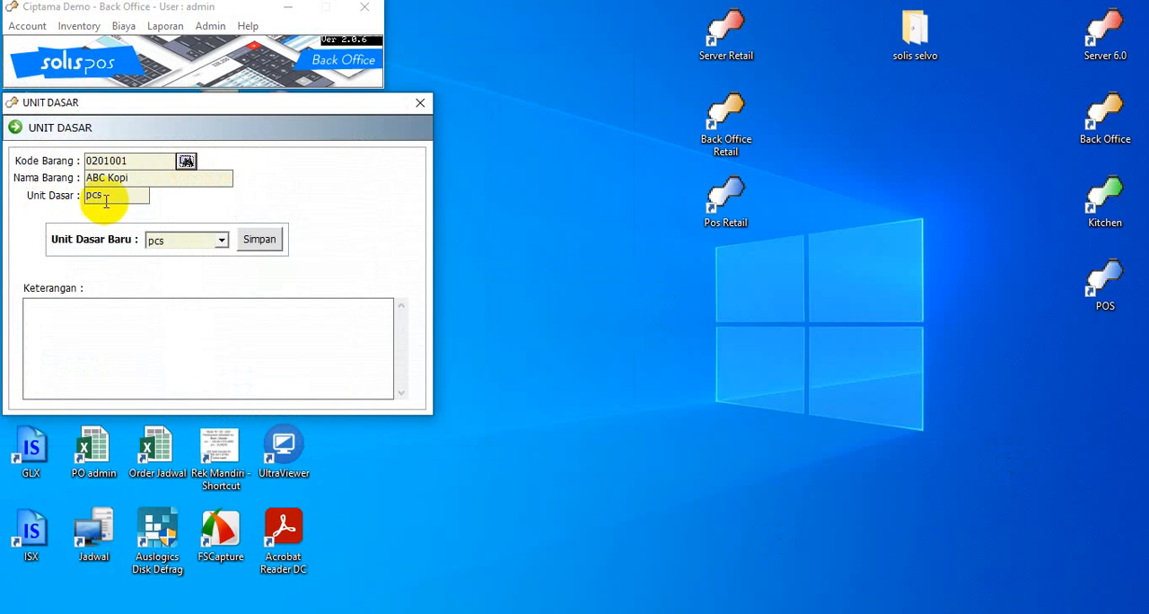
pyautogui.click(221, 240)
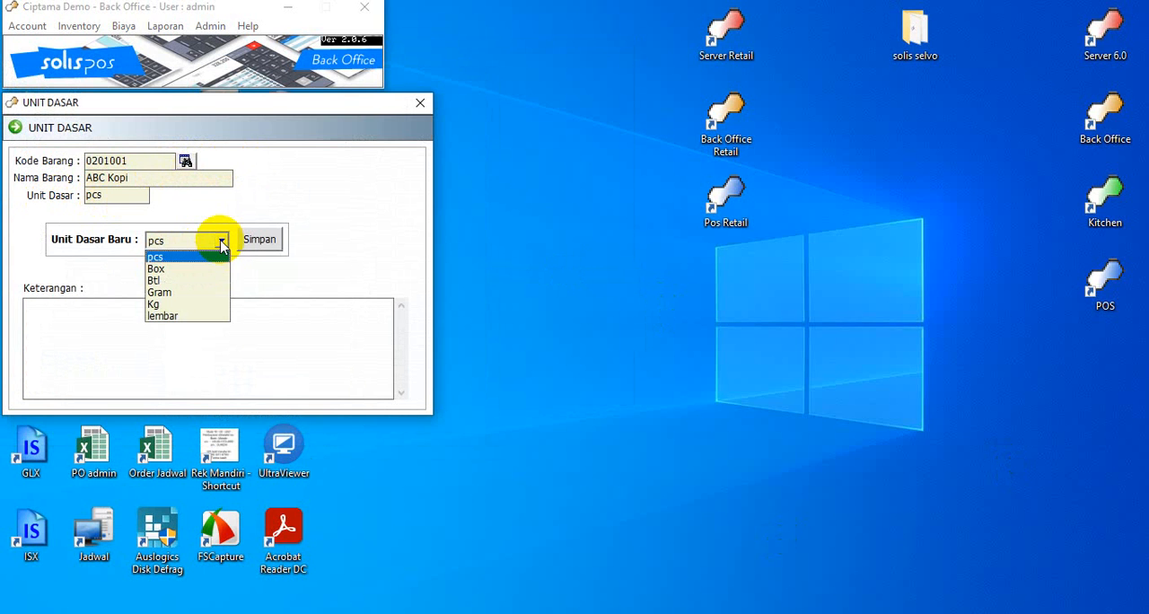
pyautogui.click(221, 244)
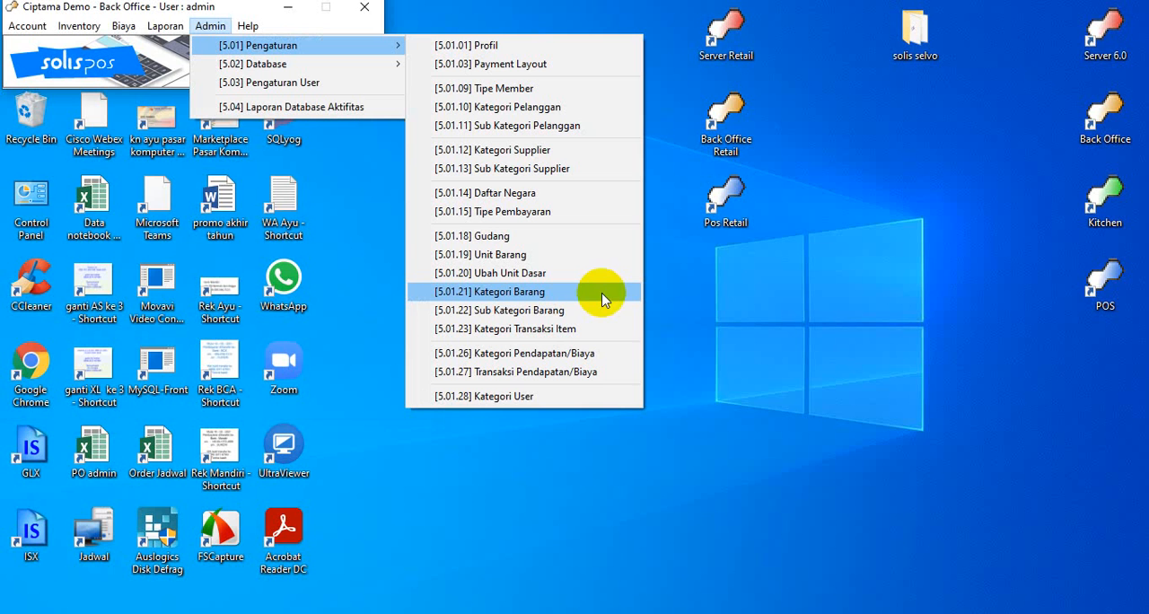
# In Kategori Barang, add the item category "Peralatan Dapur" with code 04 and save it
pyautogui.click(567, 292)
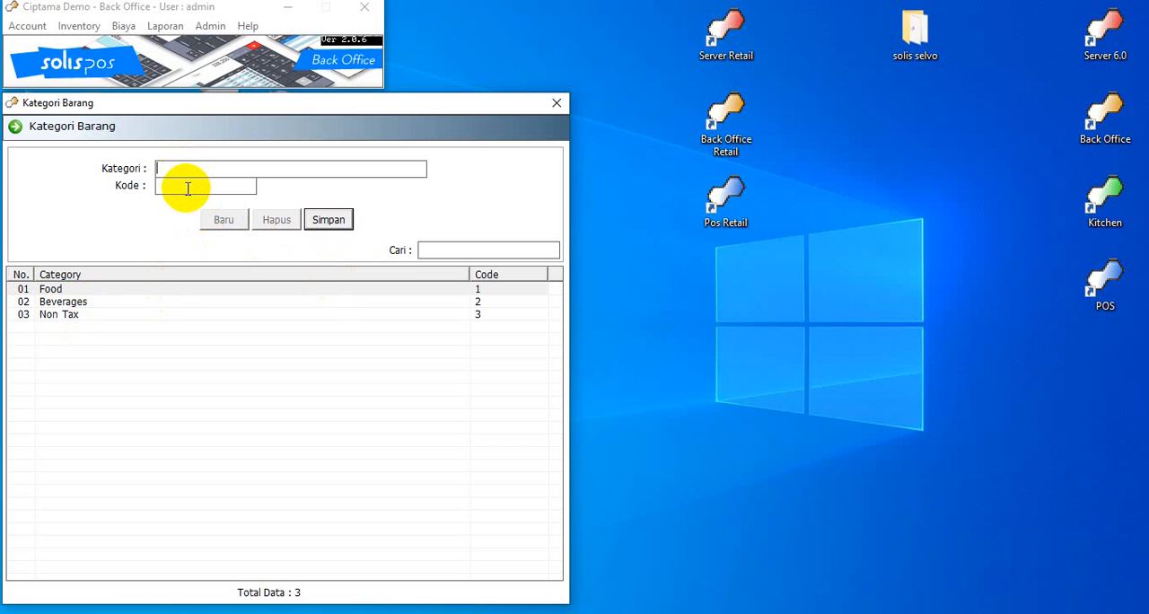
pyautogui.write('Peralatan Dapur')
pyautogui.click(194, 191)
pyautogui.write('04')
pyautogui.press('Return')
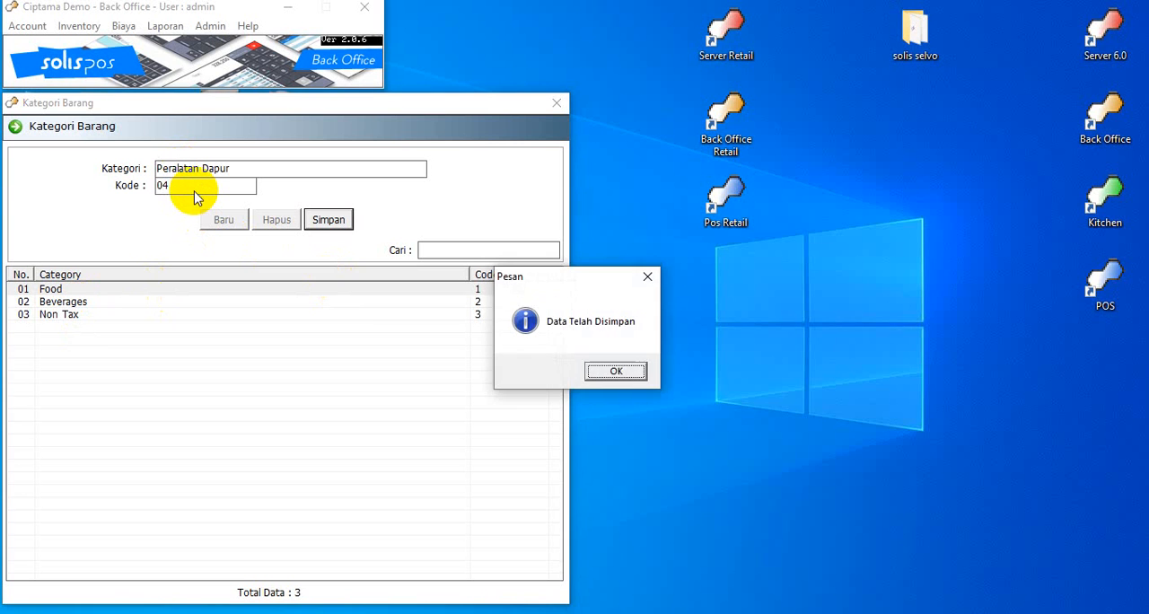
pyautogui.press('Return')
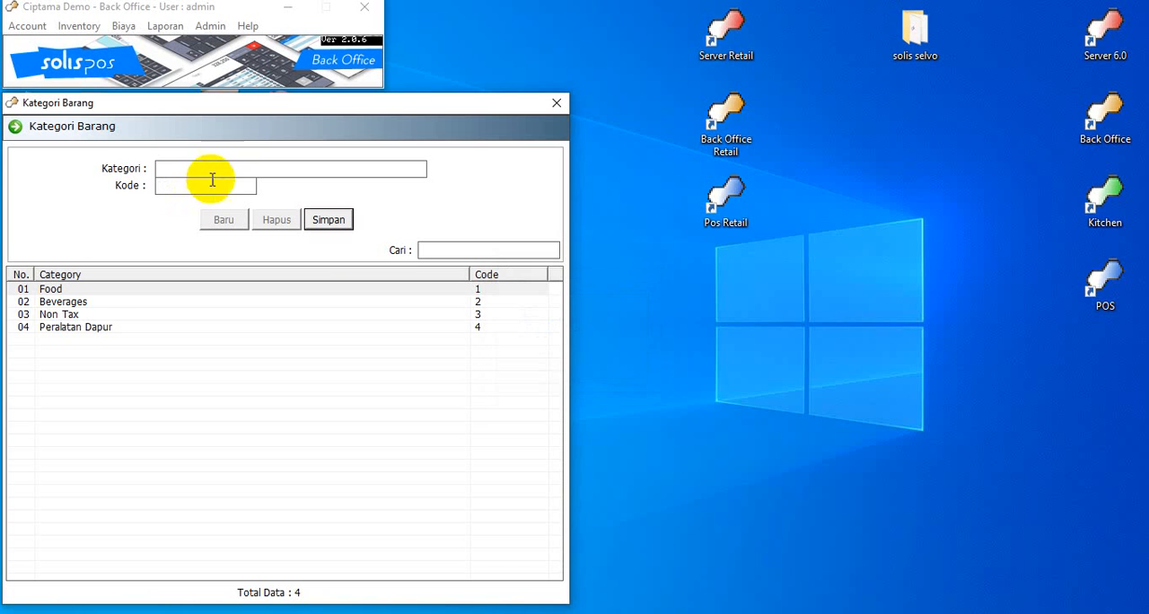
# Rename the item category "Non Tax" to "Bahan Kue" and save the change
pyautogui.click(81, 314)
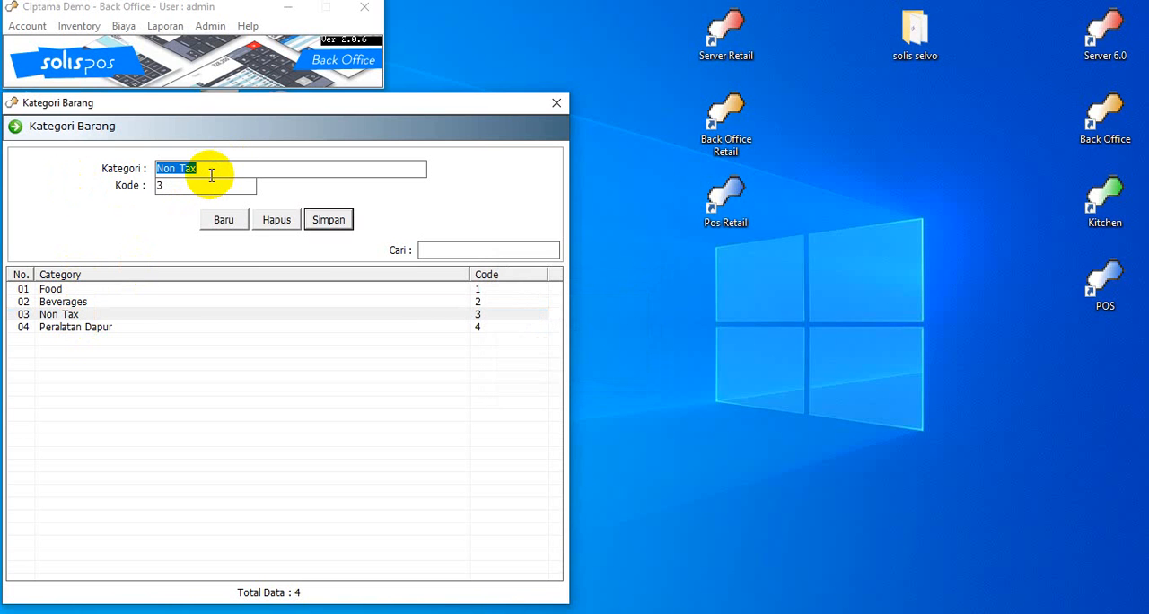
pyautogui.write('Bahan Kue')
pyautogui.click(330, 222)
pyautogui.press('Return')
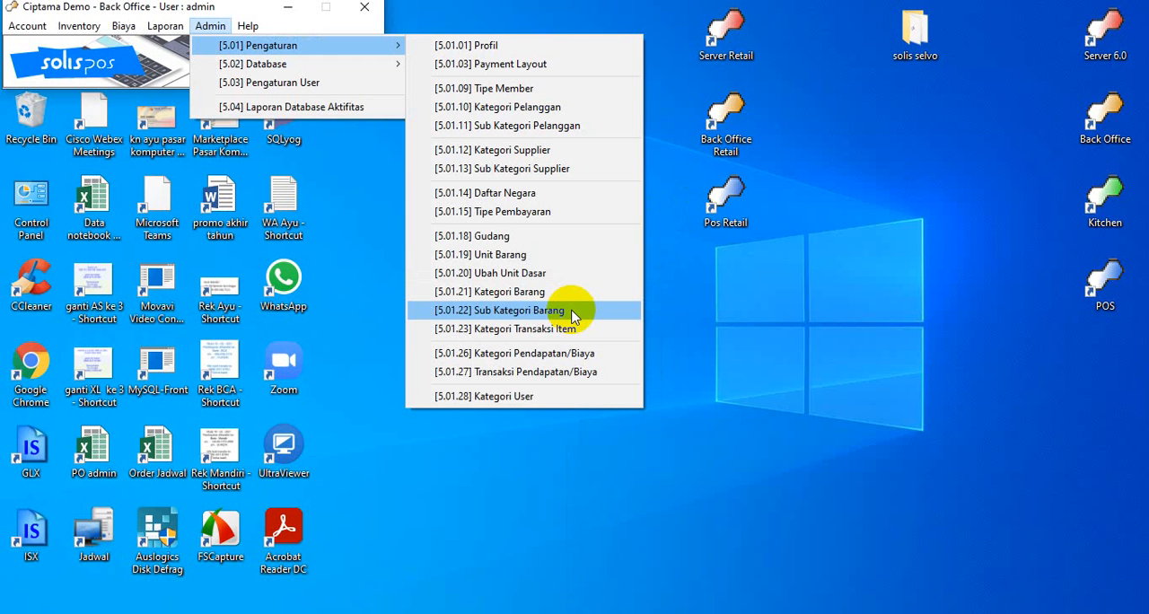
# Open Sub Kategori Barang, check the available categories, keep Food and select its Snacks sub category
pyautogui.click(539, 310)
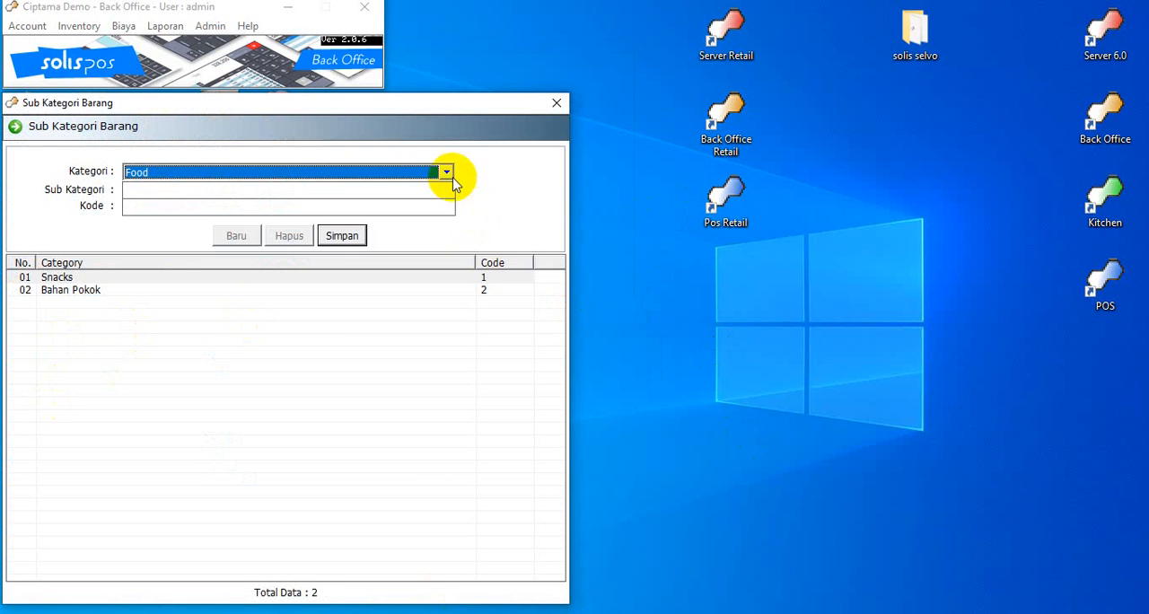
pyautogui.click(448, 175)
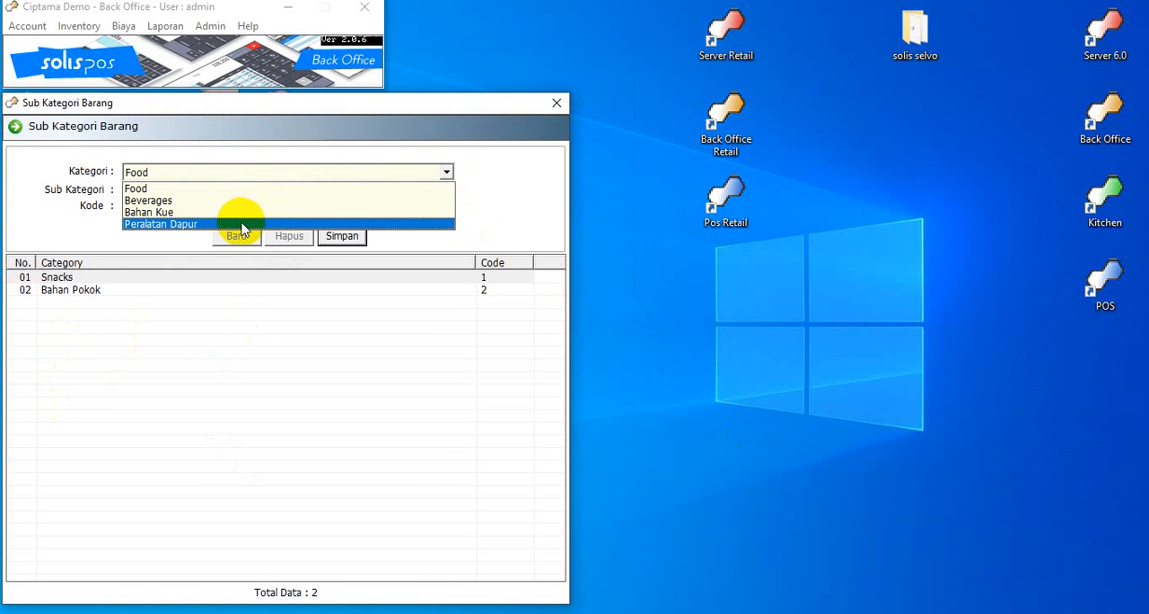
pyautogui.click(236, 189)
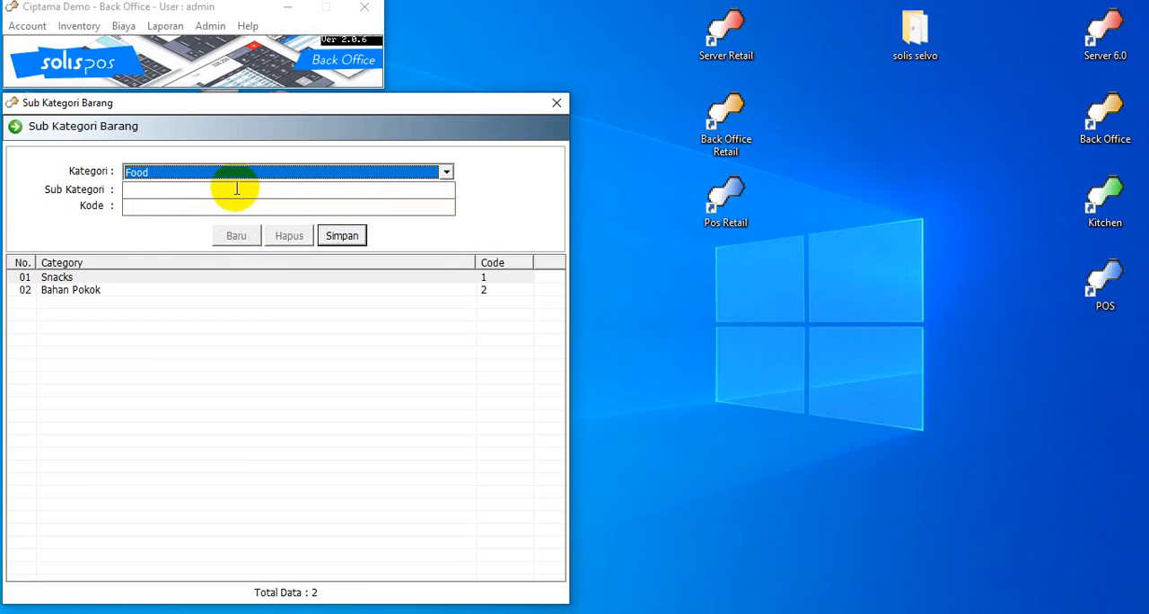
pyautogui.click(65, 278)
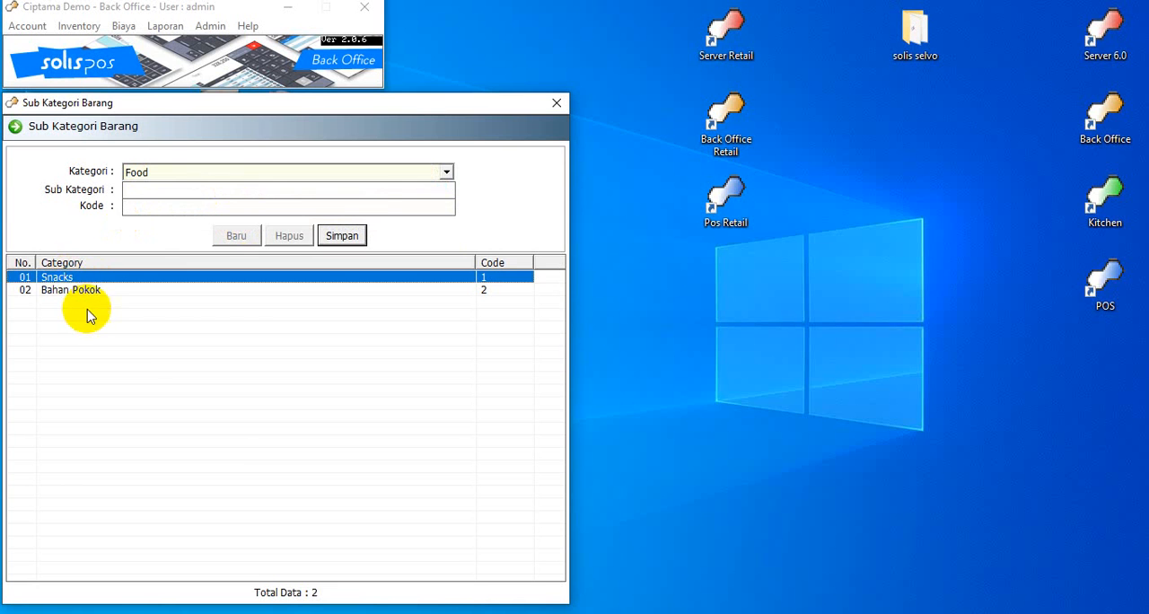
# Select the Bahan Pokok sub category under Food, and view the sub categories belonging to Beverages
pyautogui.click(92, 292)
pyautogui.click(446, 172)
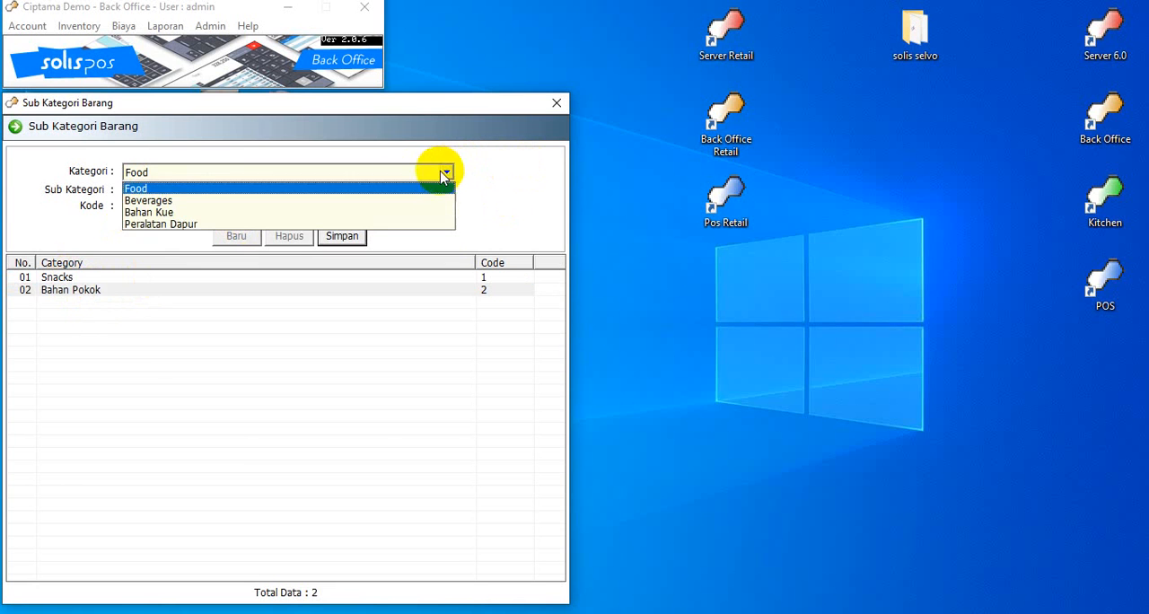
pyautogui.click(372, 201)
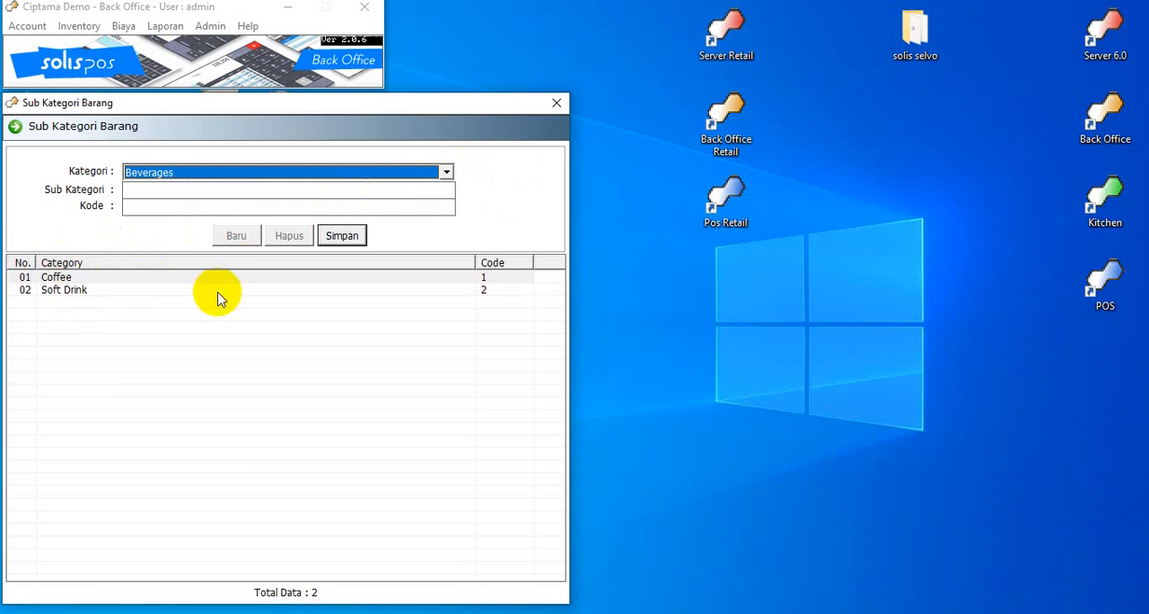
# Add the sub category "Plastik" with code 10 under the Peralatan Dapur category and save it
pyautogui.click(446, 172)
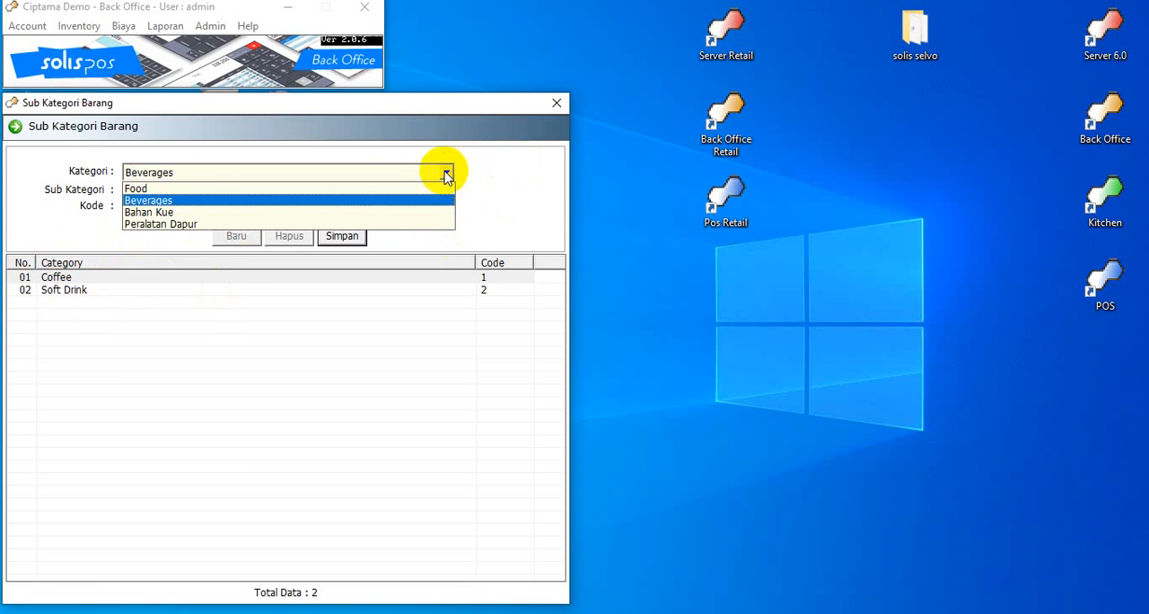
pyautogui.click(331, 225)
pyautogui.click(183, 189)
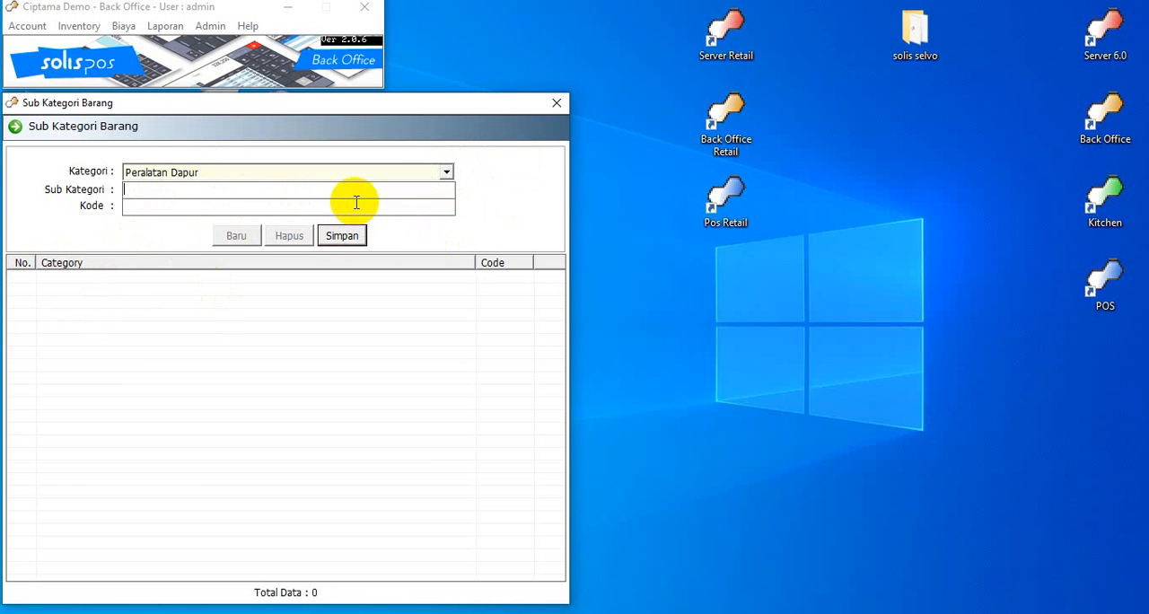
pyautogui.write('Plastik')
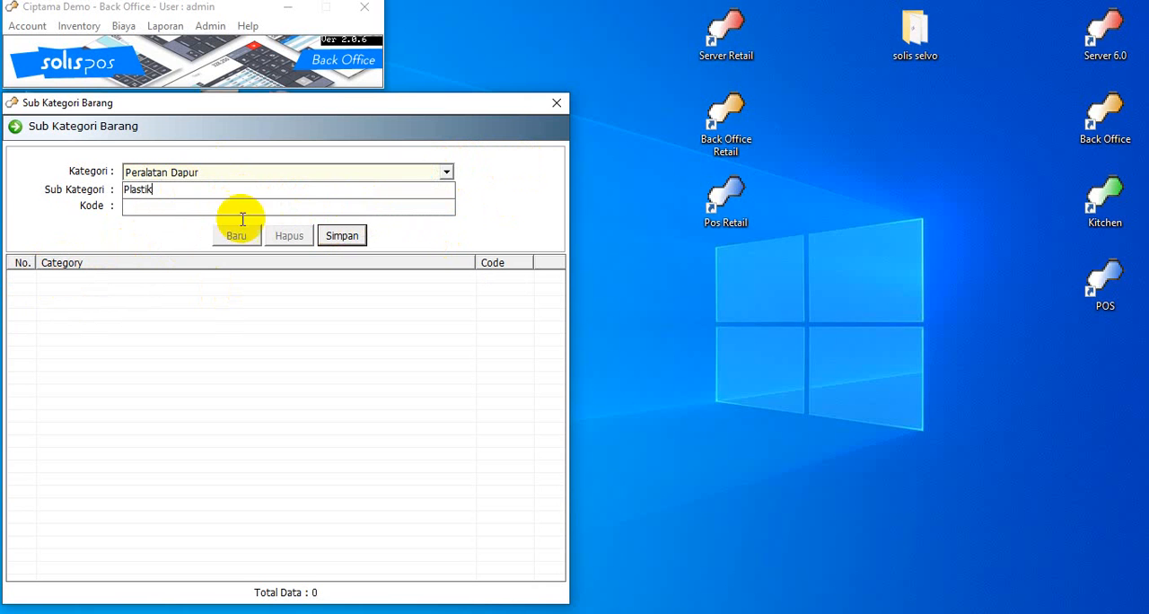
pyautogui.click(204, 213)
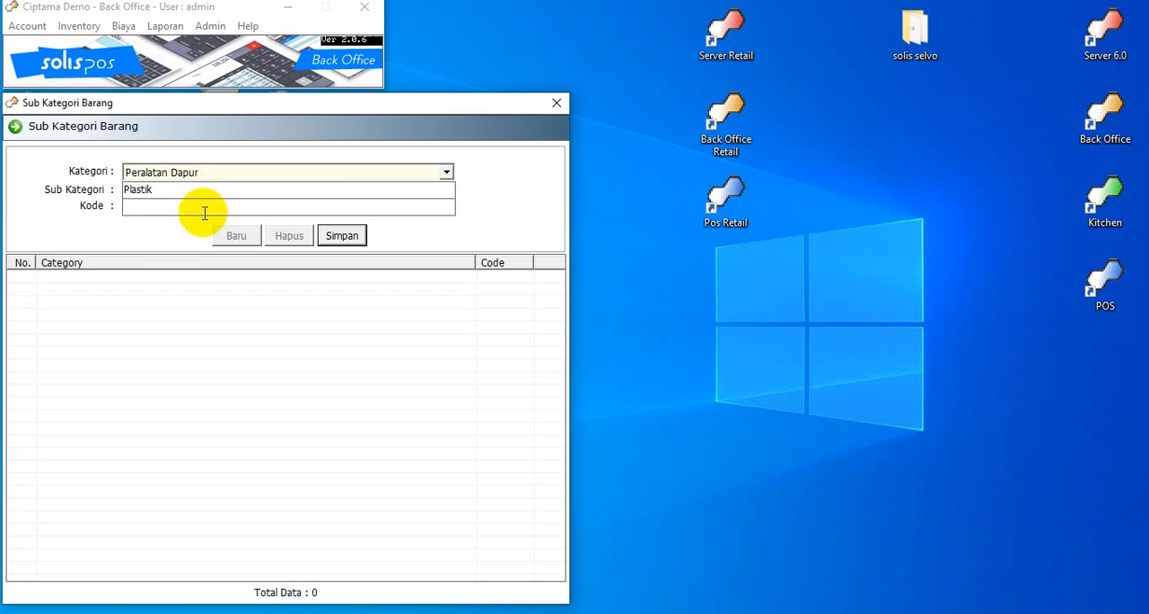
pyautogui.write('10')
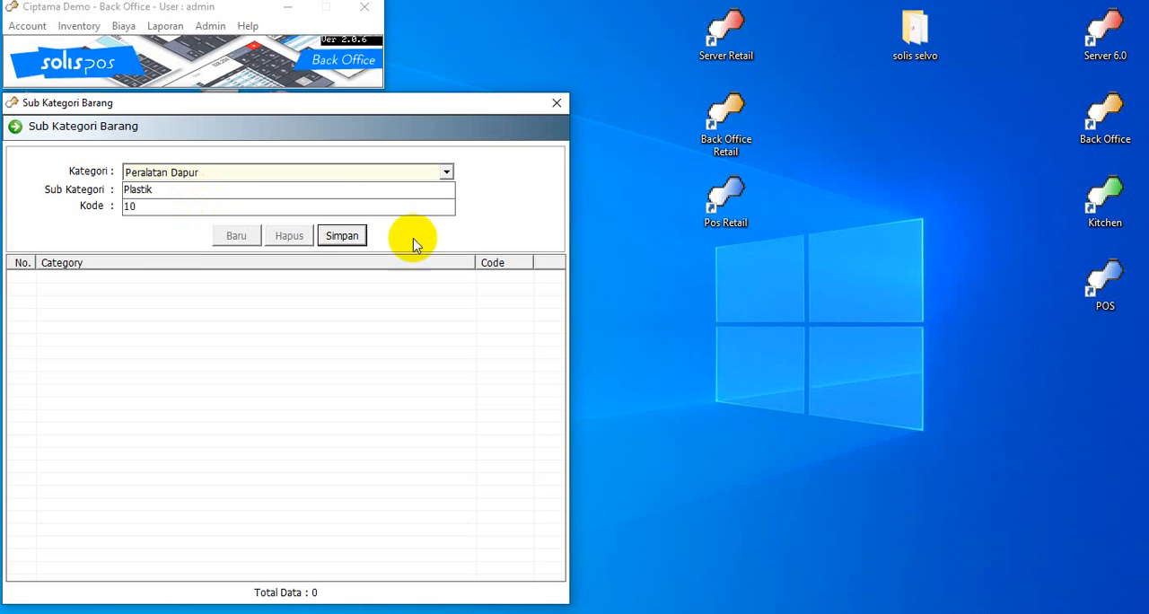
pyautogui.click(348, 239)
pyautogui.click(614, 371)
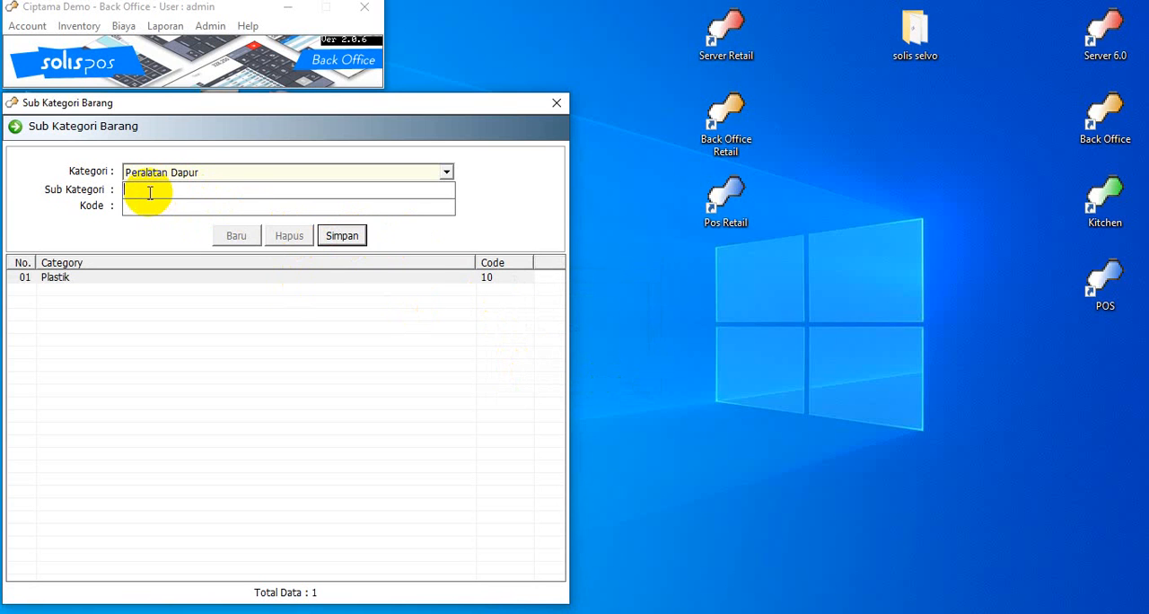
# Add the sub category "Kayu" with code 11 under Peralatan Dapur and save it
pyautogui.write('Kayu')
pyautogui.click(267, 209)
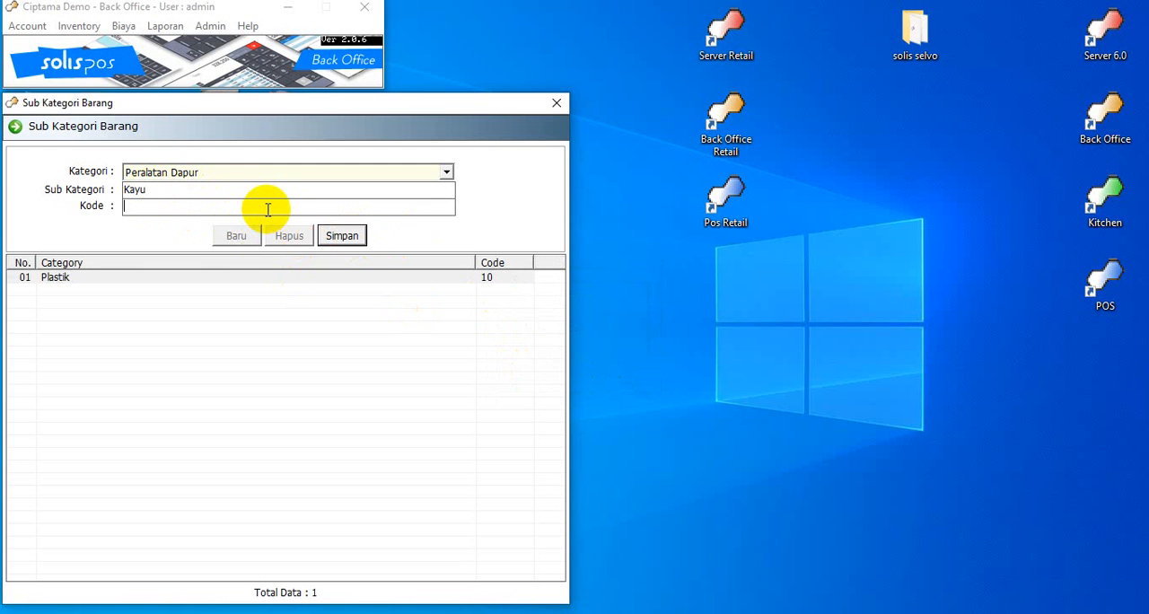
pyautogui.write('11')
pyautogui.press('Return')
pyautogui.press('Return')
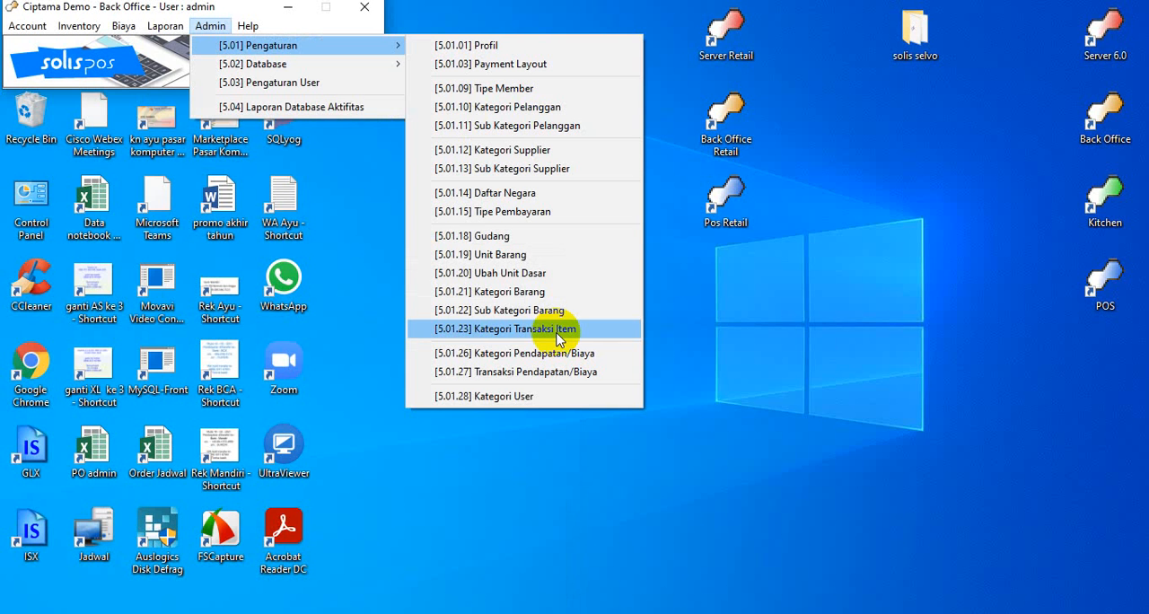
# Open Kategori Transaksi Item, rename the transaction category "None" to "Cash" and save the change
pyautogui.click(558, 332)
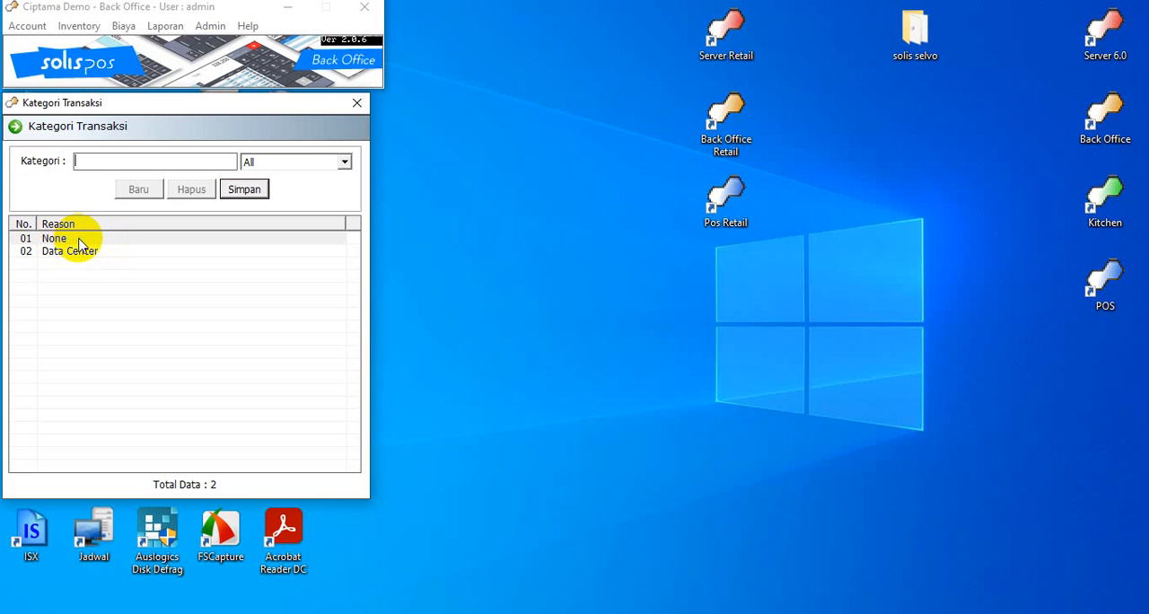
pyautogui.click(79, 240)
pyautogui.write('Cah')
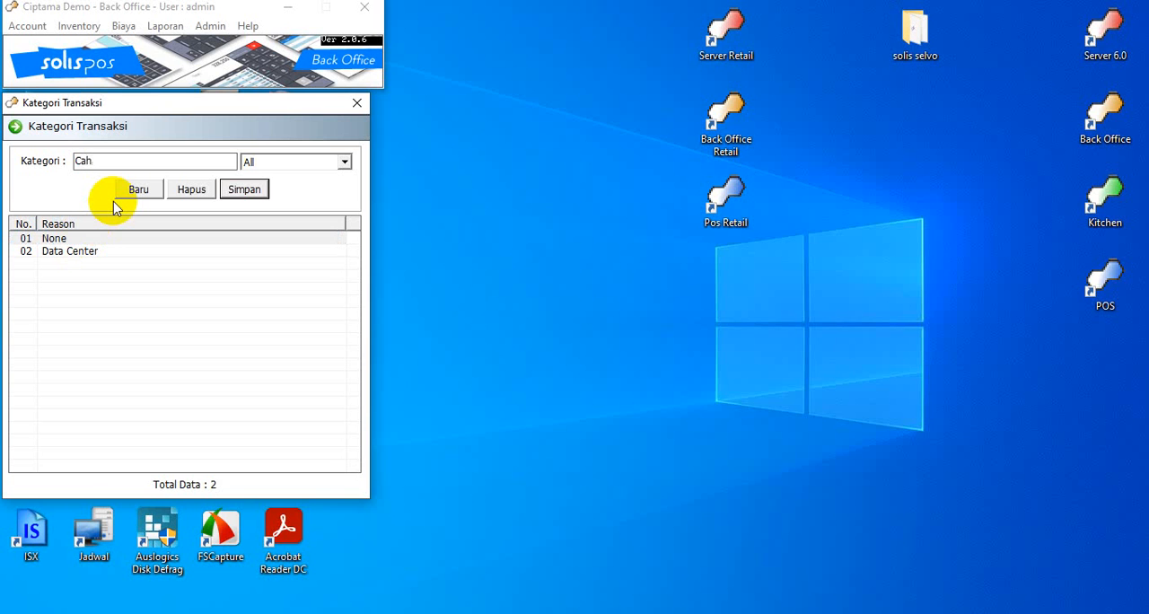
pyautogui.press('BackSpace')
pyautogui.write('sh')
pyautogui.click(252, 187)
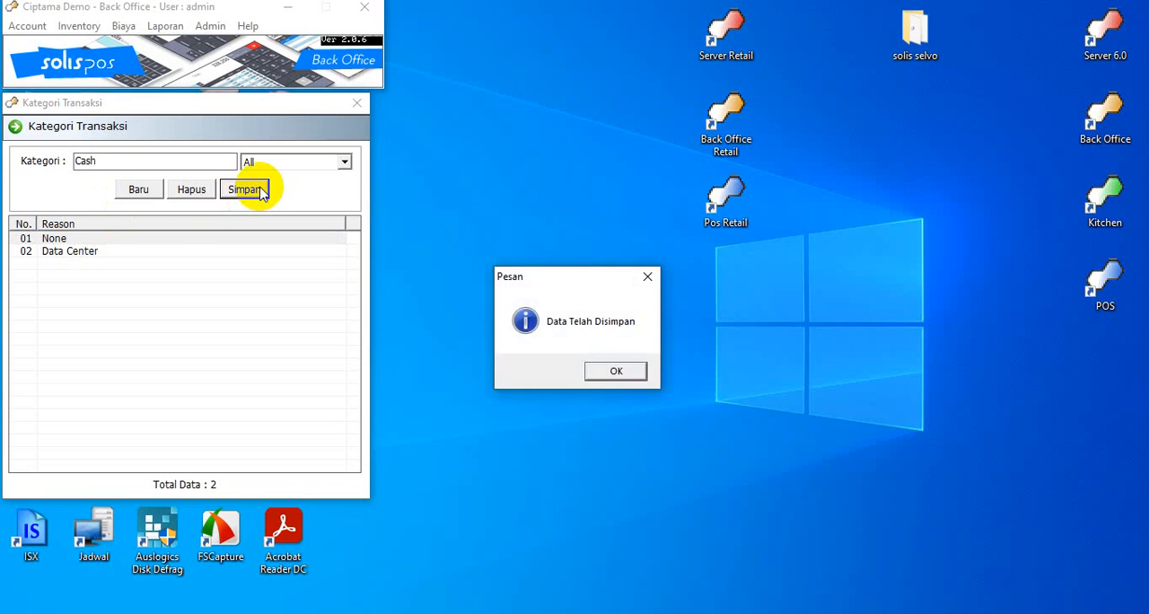
pyautogui.press('Return')
# Rename the transaction category "Data Center" to "Termin" and save the change
pyautogui.click(98, 254)
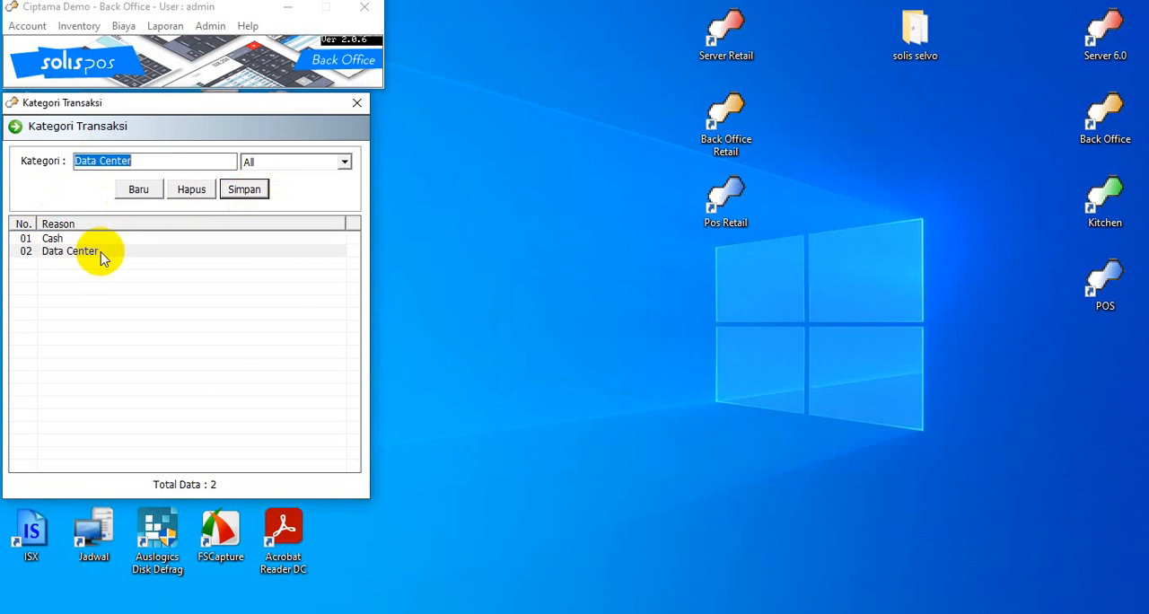
pyautogui.write('Termin')
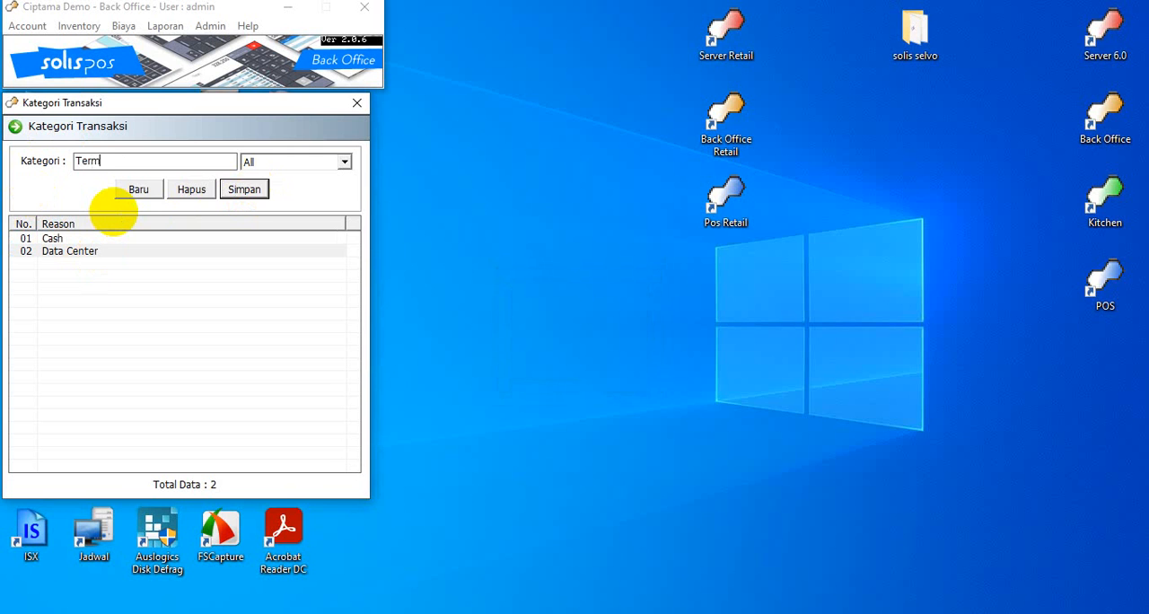
pyautogui.click(240, 192)
pyautogui.press('Return')
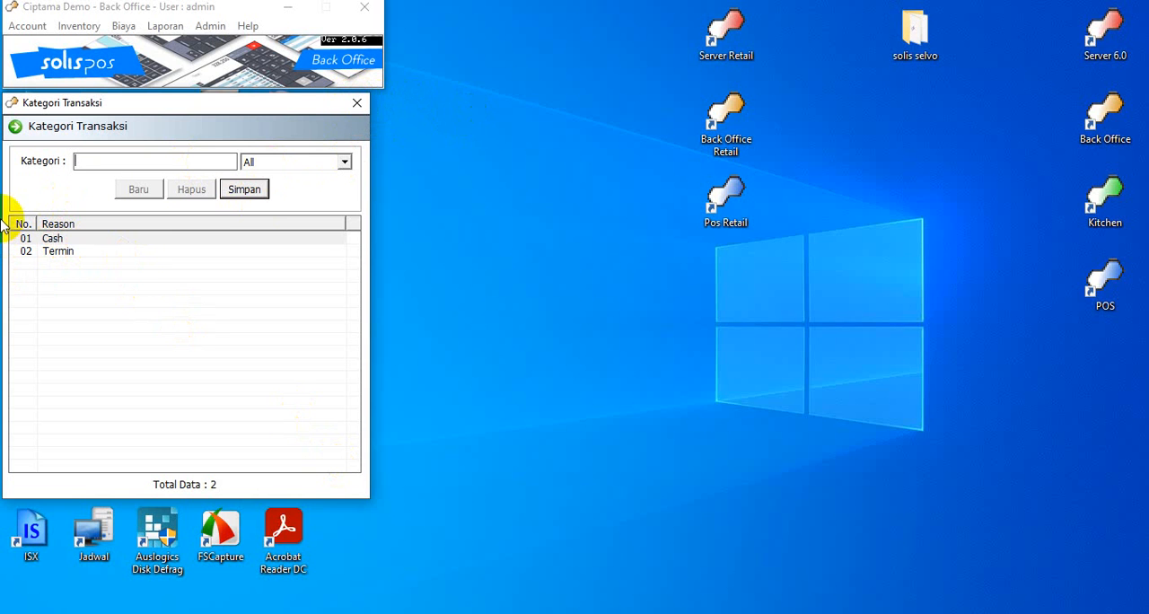
# Rename the transaction category "Cash" to "umum", save the change and close Kategori Transaksi
pyautogui.click(68, 239)
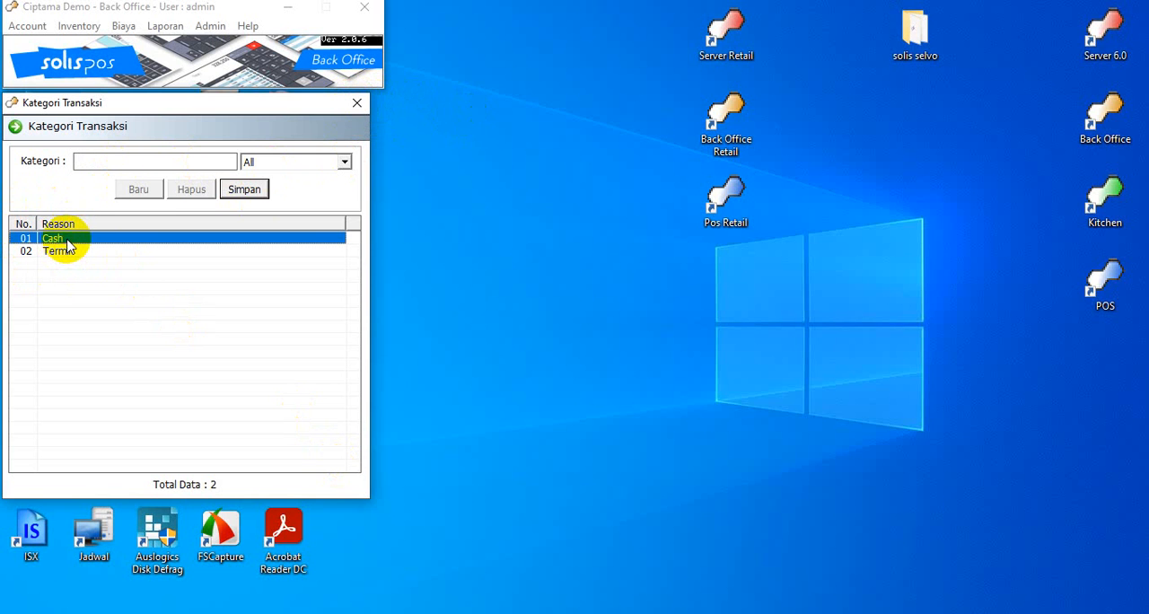
pyautogui.doubleClick(67, 240)
pyautogui.write('umum')
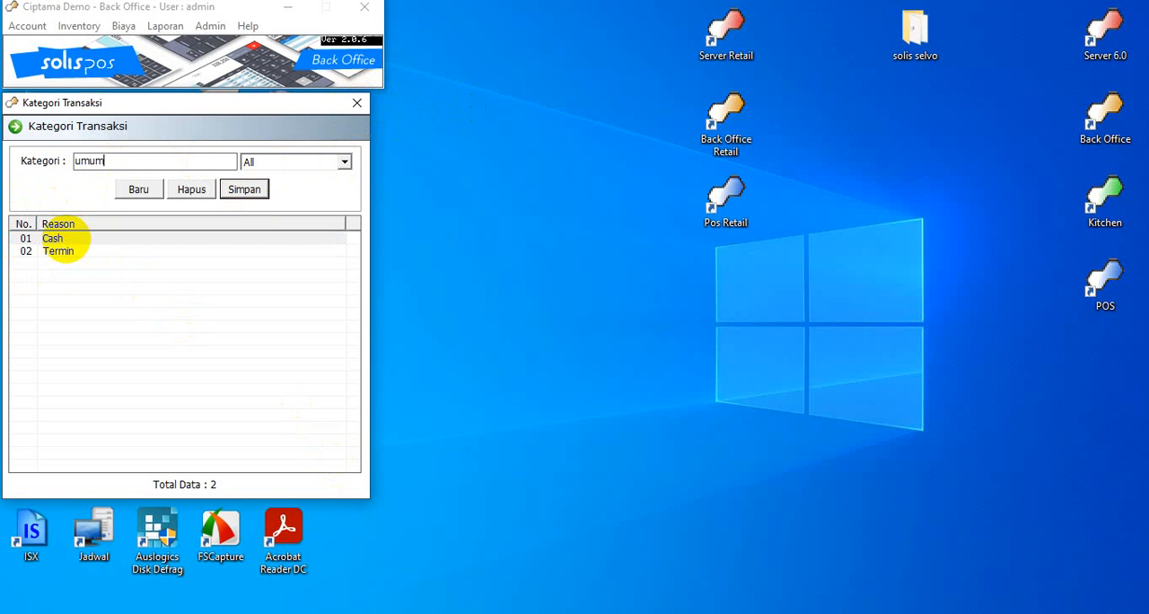
pyautogui.click(243, 189)
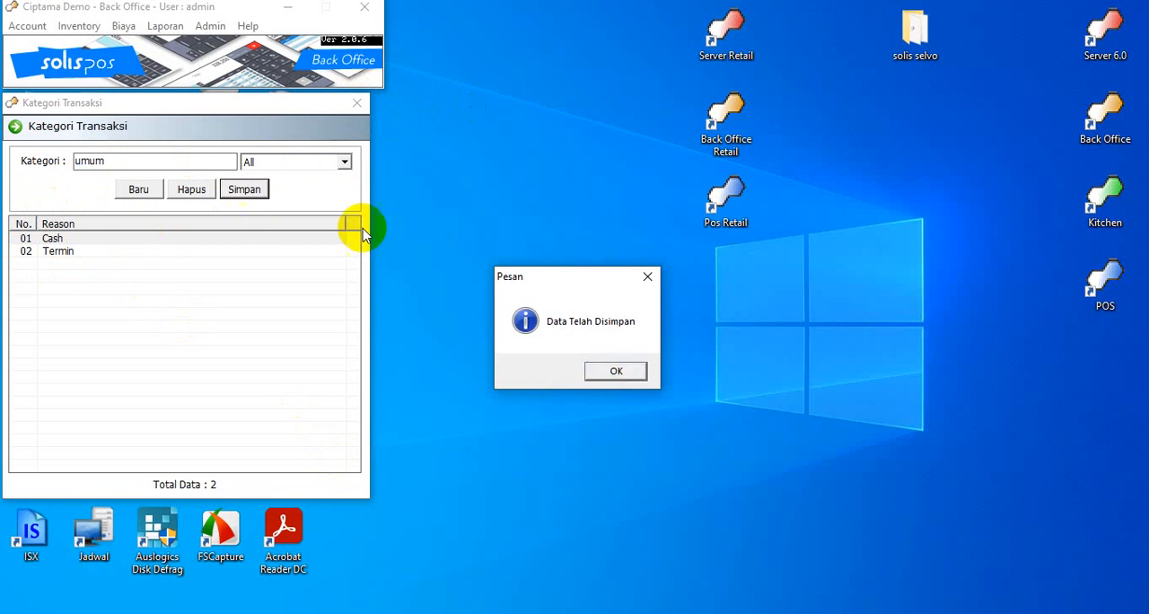
pyautogui.click(605, 377)
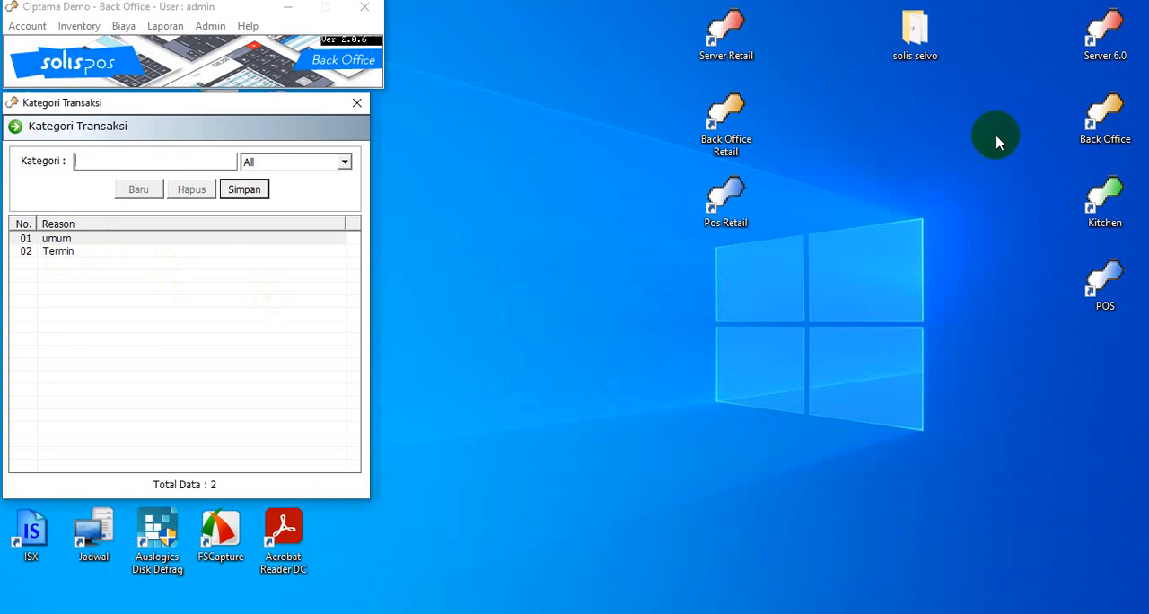
pyautogui.click(356, 102)
# Open Kategori Pendapatan/Biaya and check the options available for Tipe, choosing BIAYA
pyautogui.click(210, 26)
pyautogui.moveTo(257, 45)
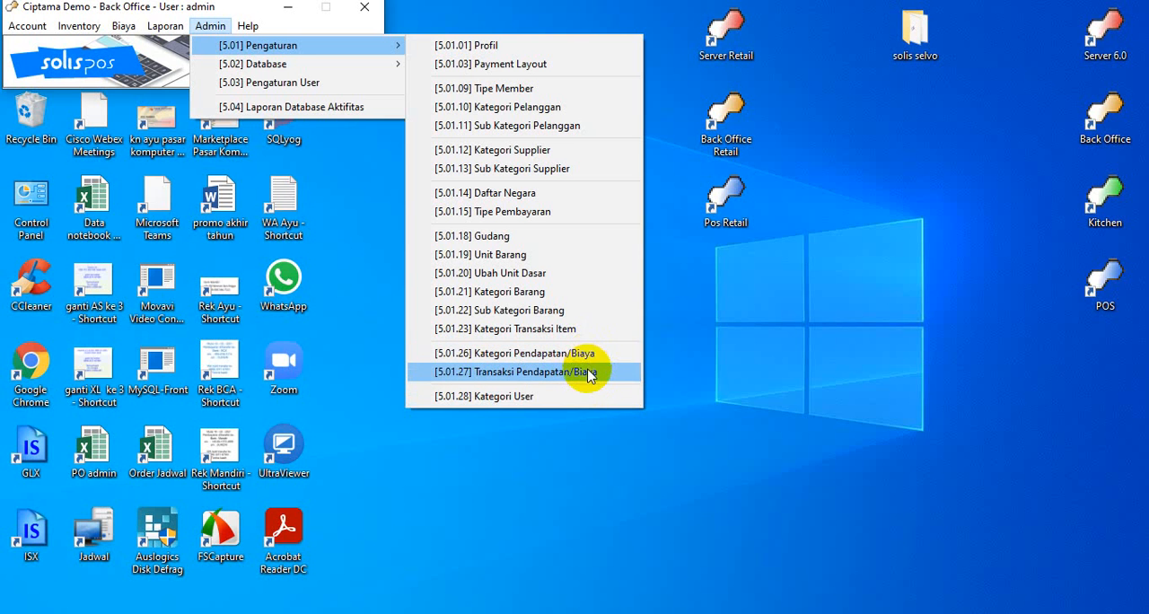
pyautogui.click(588, 354)
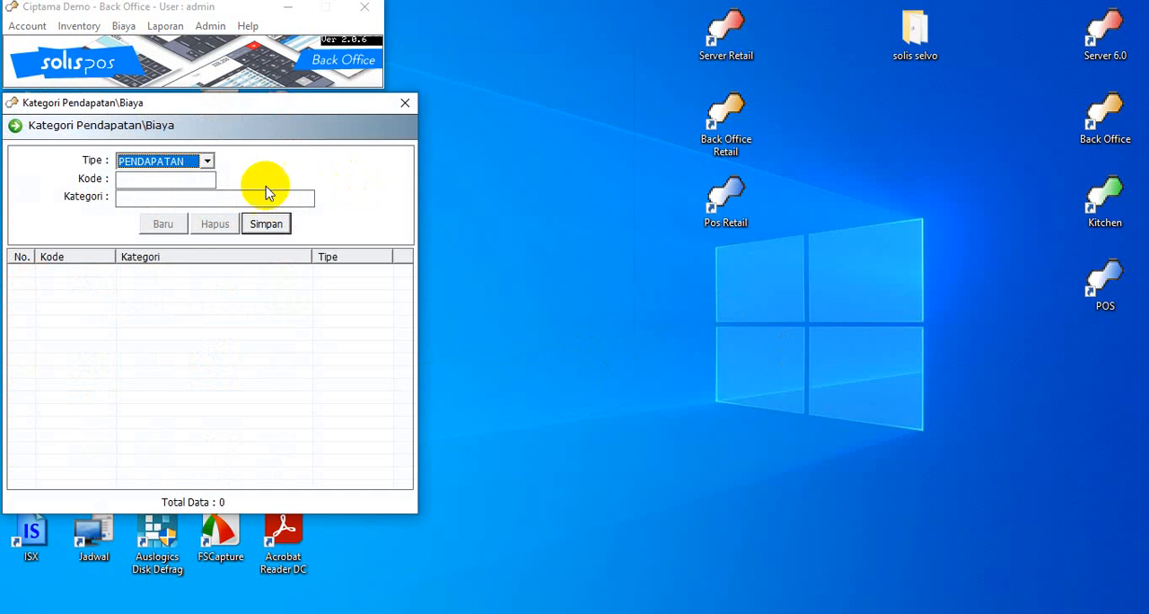
pyautogui.click(205, 161)
pyautogui.click(206, 162)
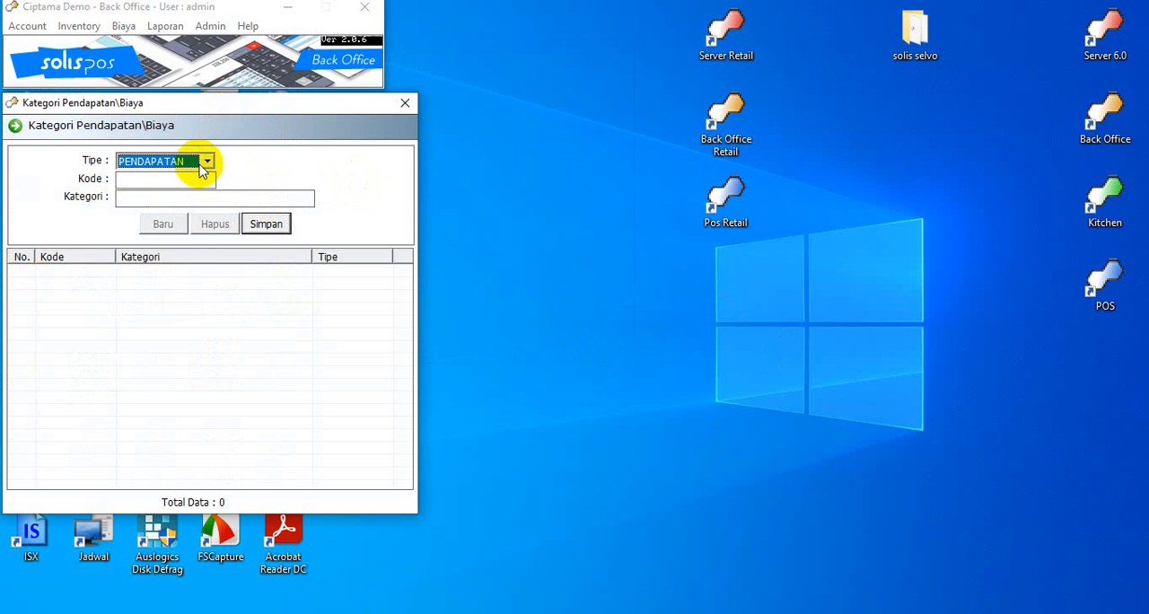
pyautogui.click(207, 161)
pyautogui.click(208, 161)
pyautogui.click(208, 163)
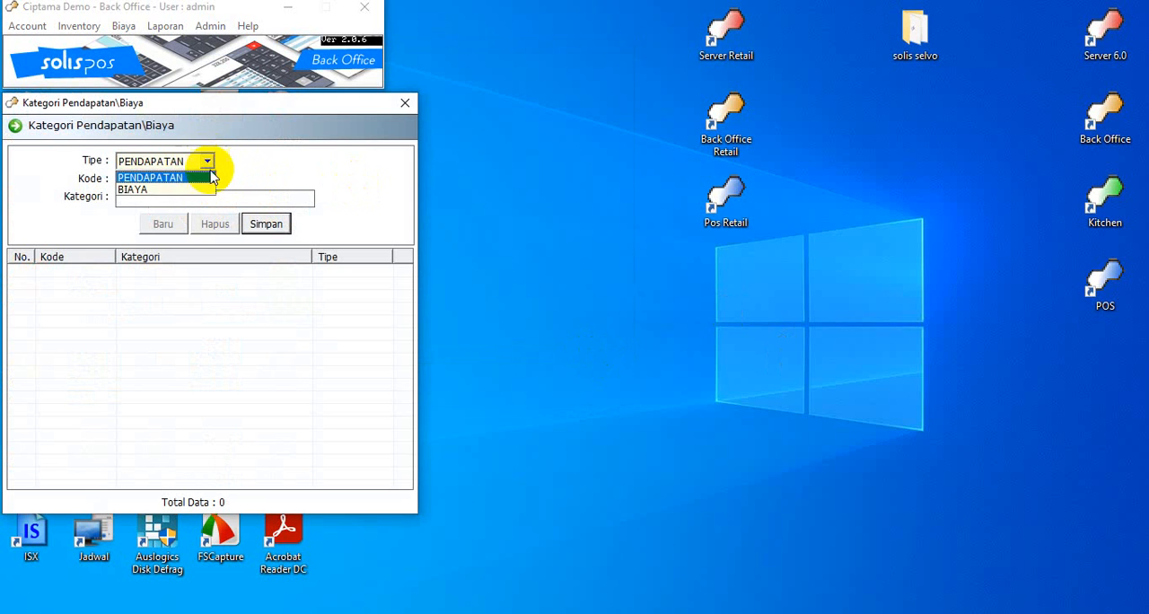
pyautogui.click(203, 189)
# Add the category "Sewa Stand" with Tipe PENDAPATAN and code 01, and save it
pyautogui.click(205, 161)
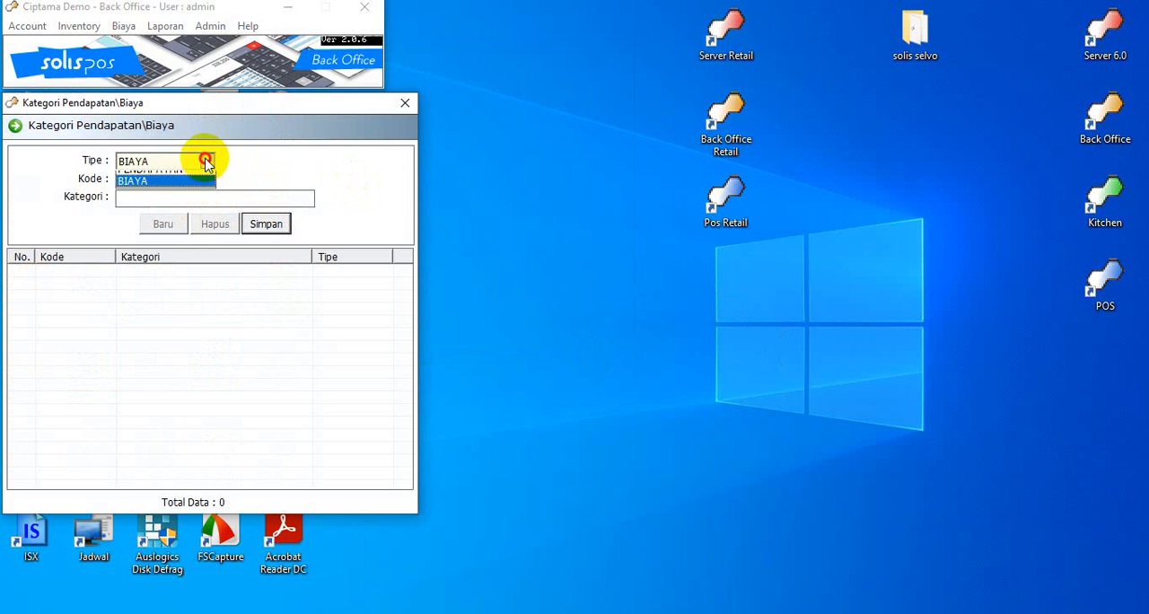
pyautogui.click(206, 175)
pyautogui.click(199, 182)
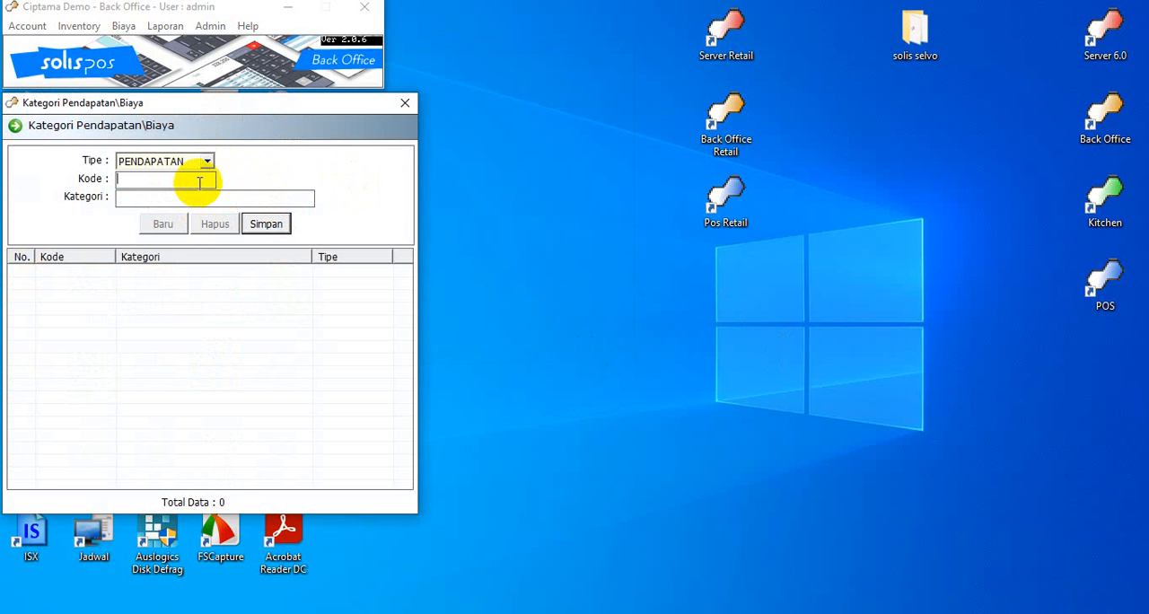
pyautogui.write('01')
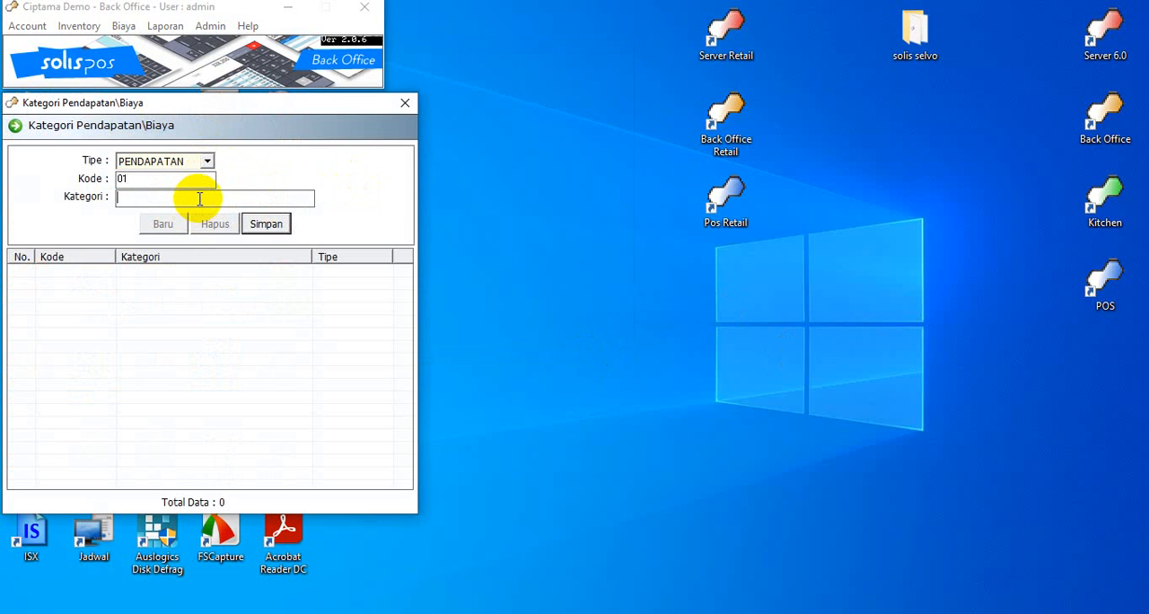
pyautogui.write('Sewa Stand')
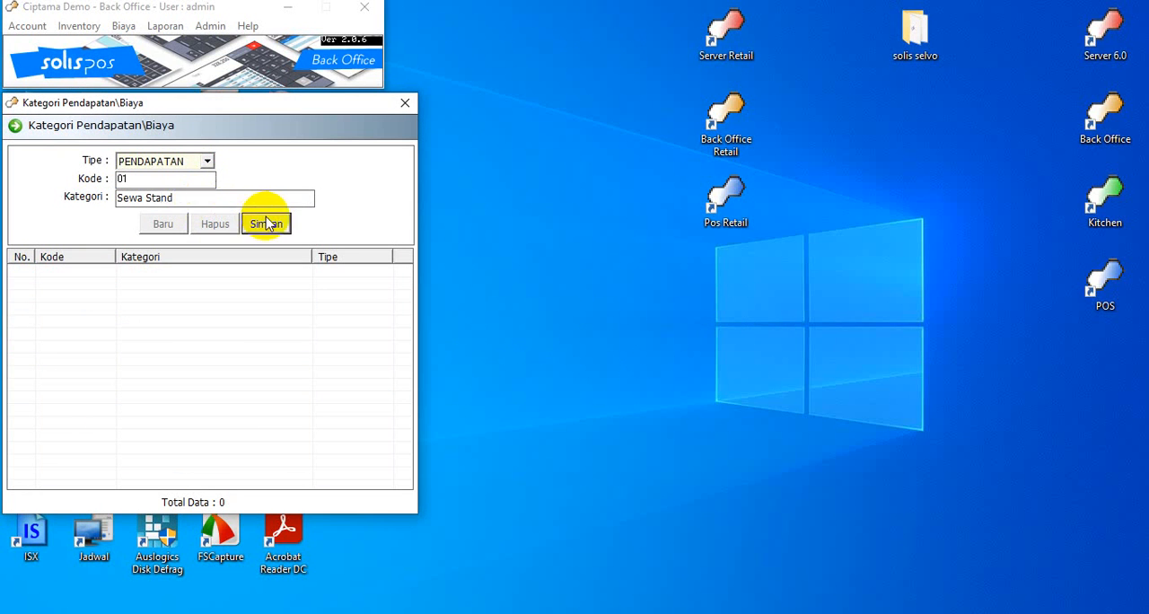
pyautogui.click(265, 223)
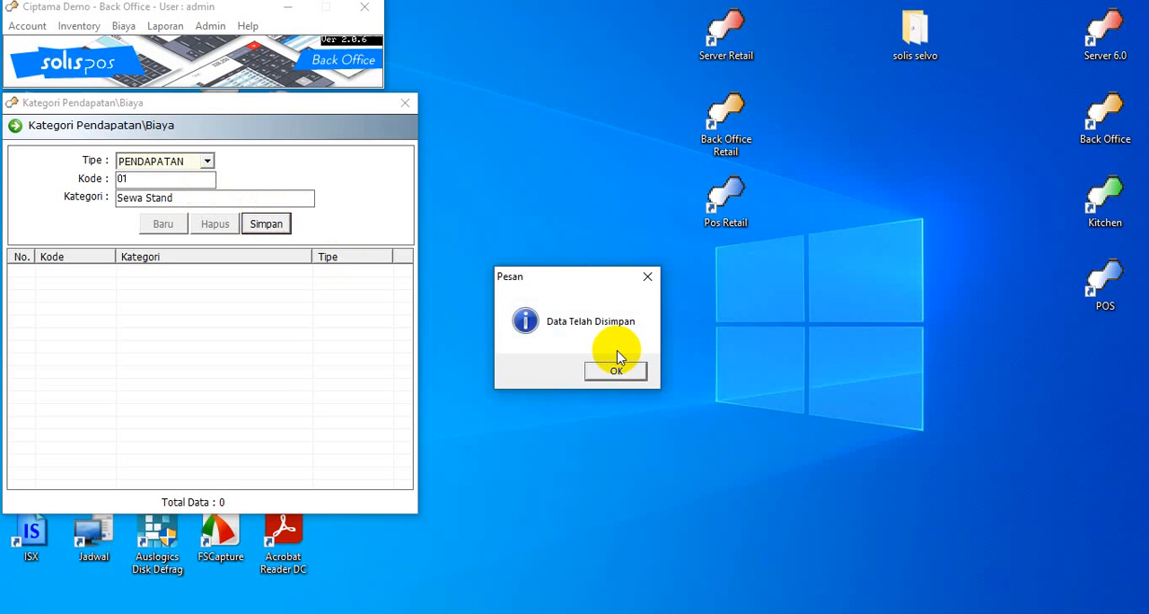
pyautogui.click(616, 368)
# Add the category "Biaya Listrik" with Tipe BIAYA and code 11, and save it
pyautogui.click(207, 161)
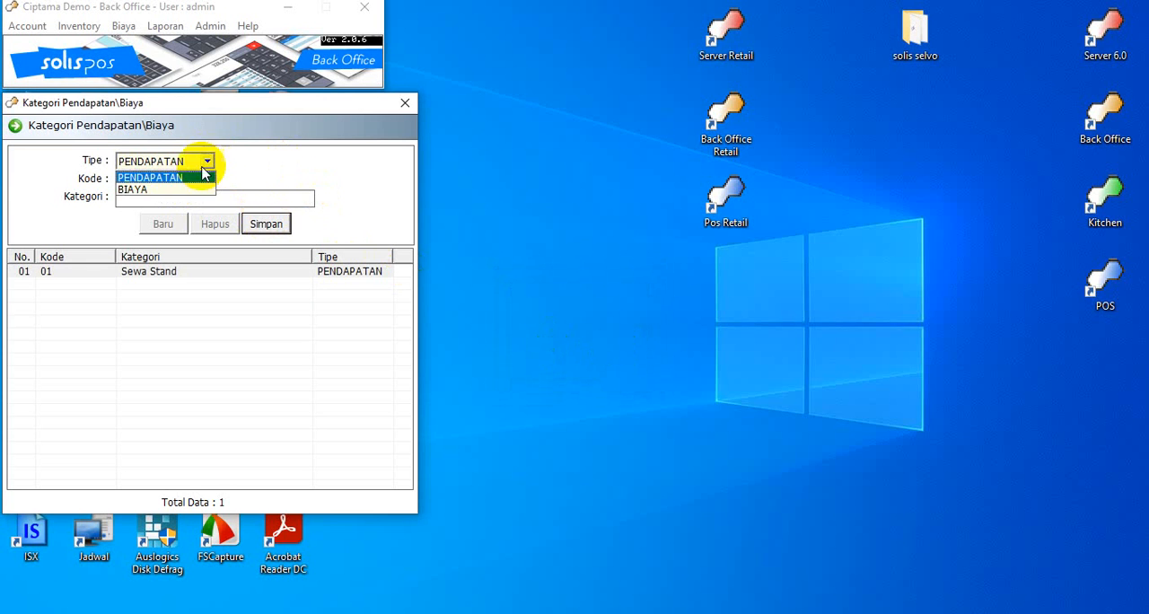
pyautogui.click(193, 187)
pyautogui.click(193, 180)
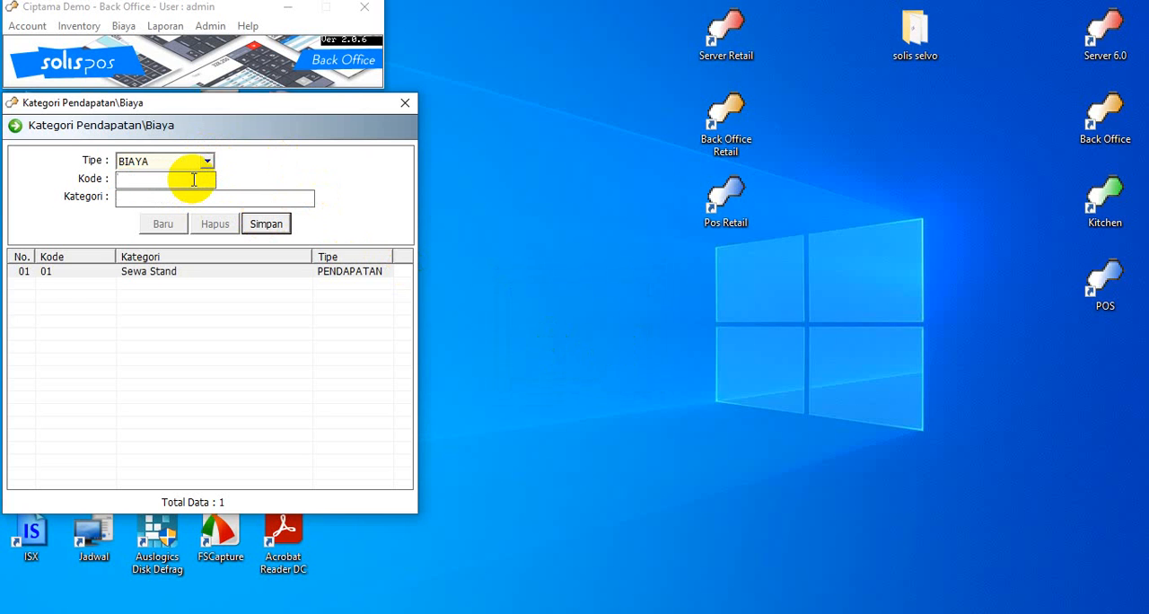
pyautogui.write('02')
pyautogui.press('BackSpace')
pyautogui.press('BackSpace')
pyautogui.write('11')
pyautogui.write('Biaya Listr')
pyautogui.write('ik')
pyautogui.press('Return')
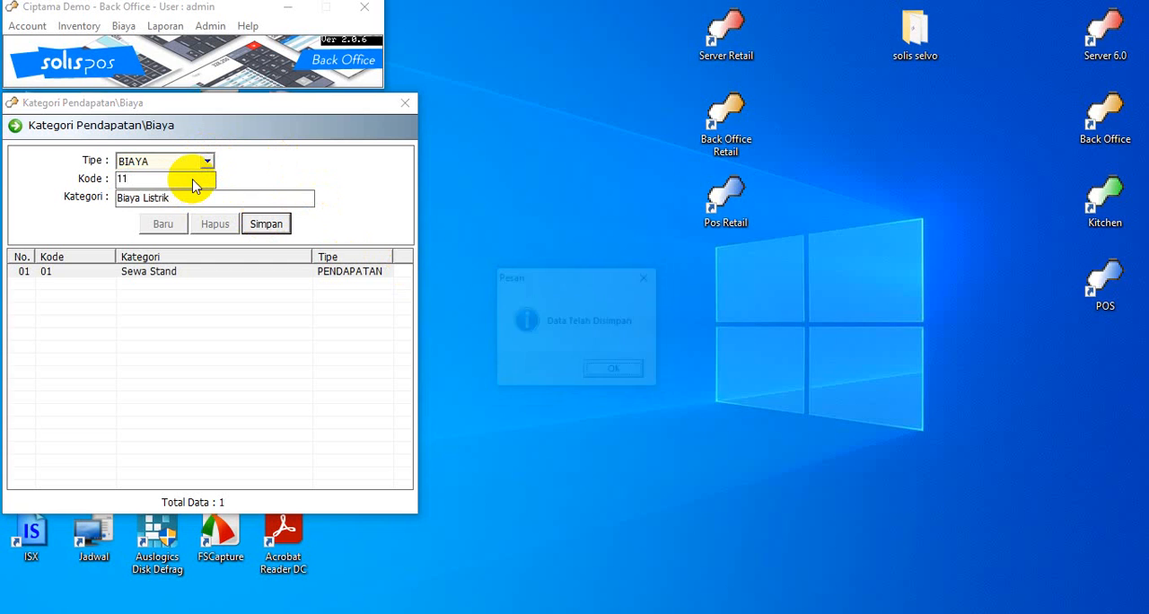
pyautogui.press('Return')
# Add another BIAYA category, "Biaya Gaji", with code 12 and save it
pyautogui.write('12')
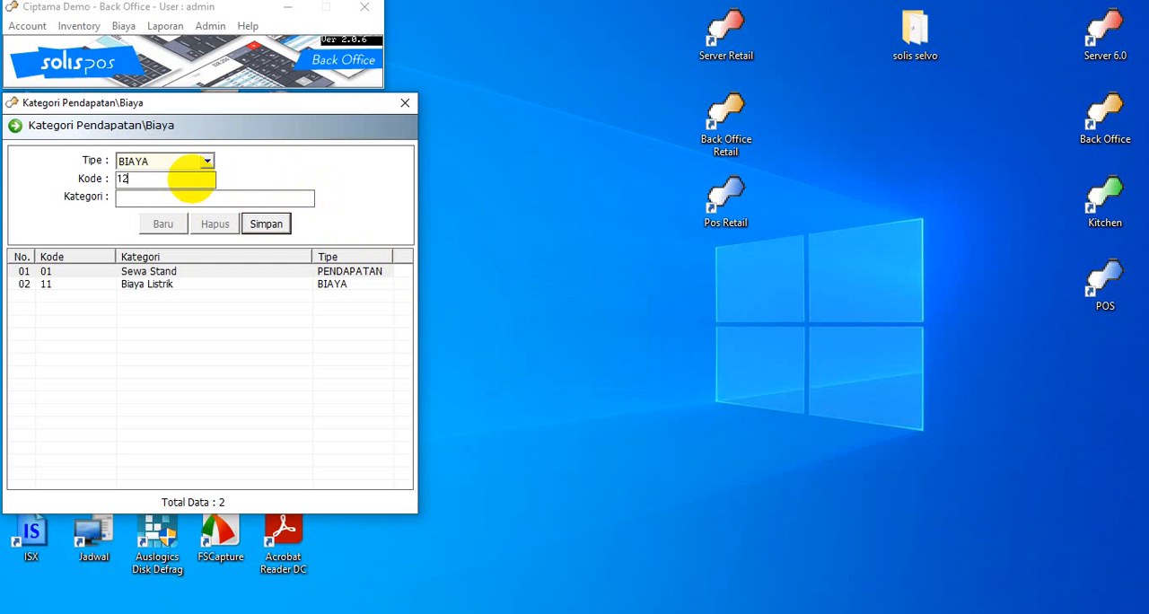
pyautogui.press('Return')
pyautogui.write('Biaya Gaji')
pyautogui.press('Return')
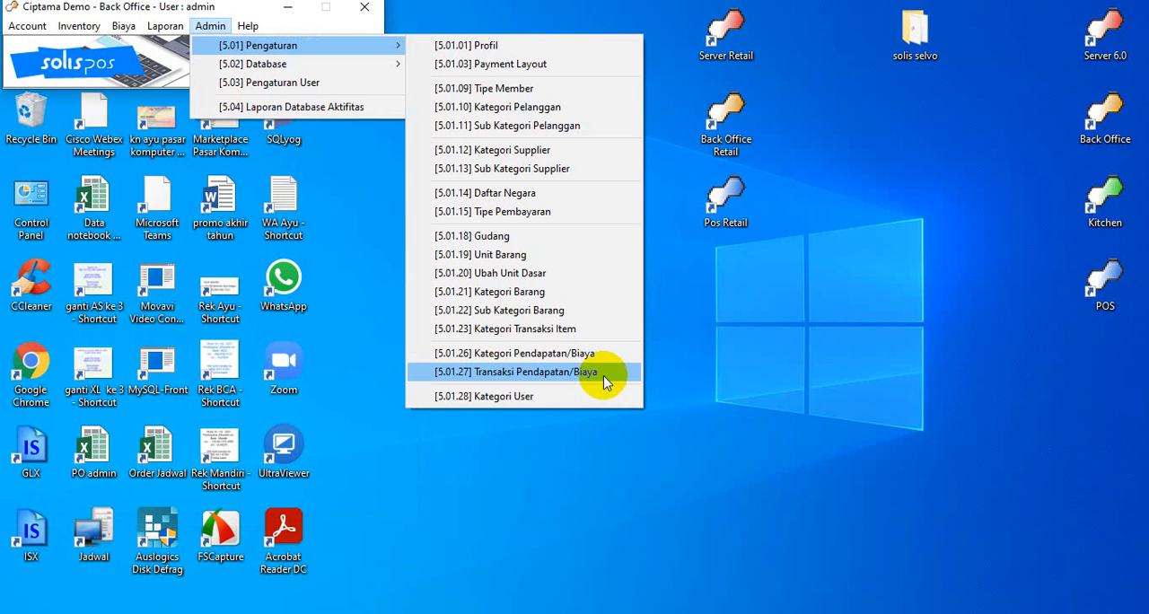
# In Transaksi Pendapatan/Biaya, add the PENDAPATAN transaction "stand teh poci" with code 01 under category (01) - Sewa Stand
pyautogui.click(604, 378)
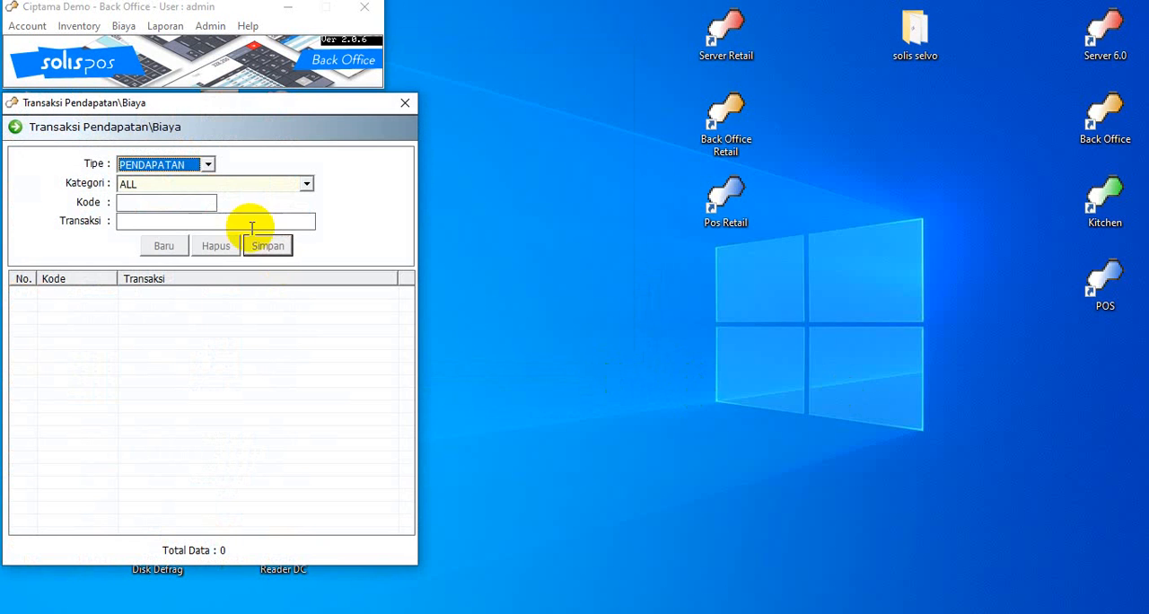
pyautogui.click(207, 164)
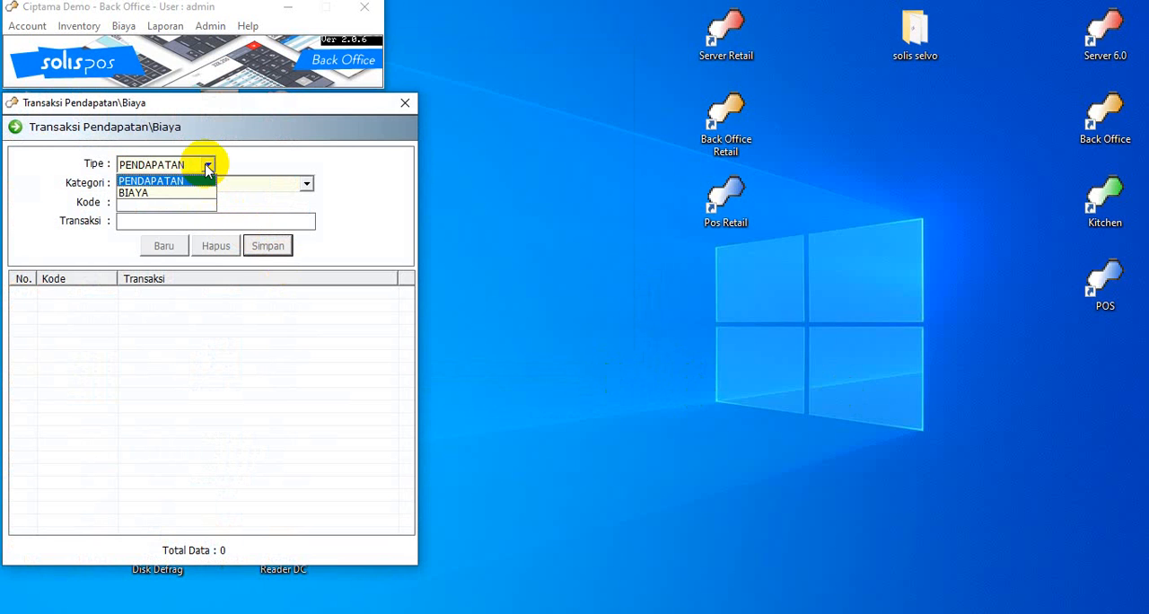
pyautogui.click(198, 183)
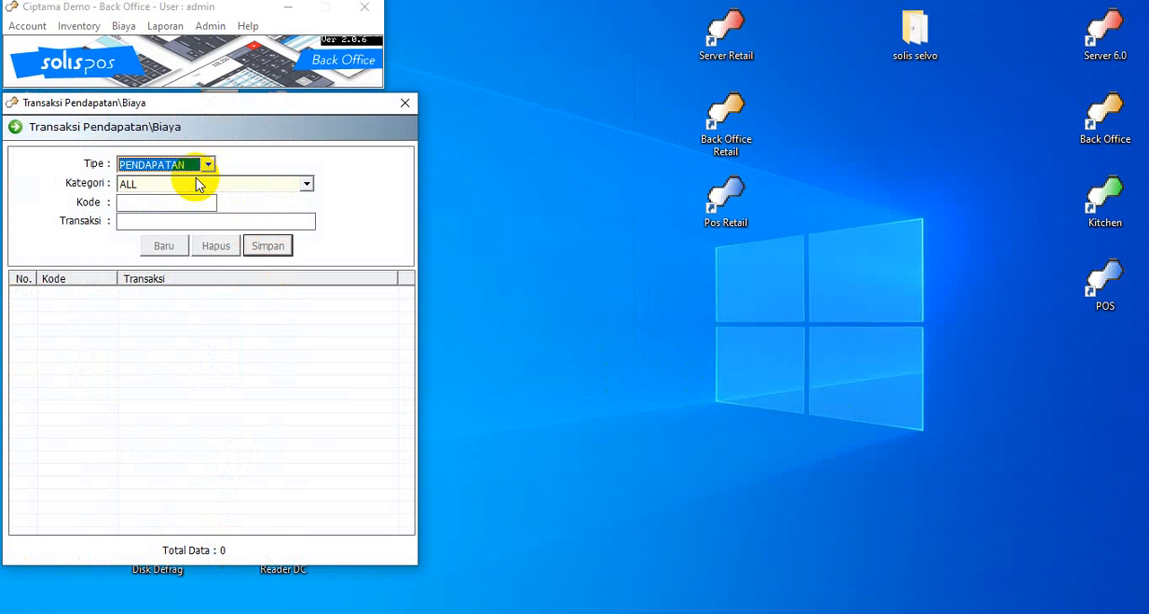
pyautogui.click(307, 185)
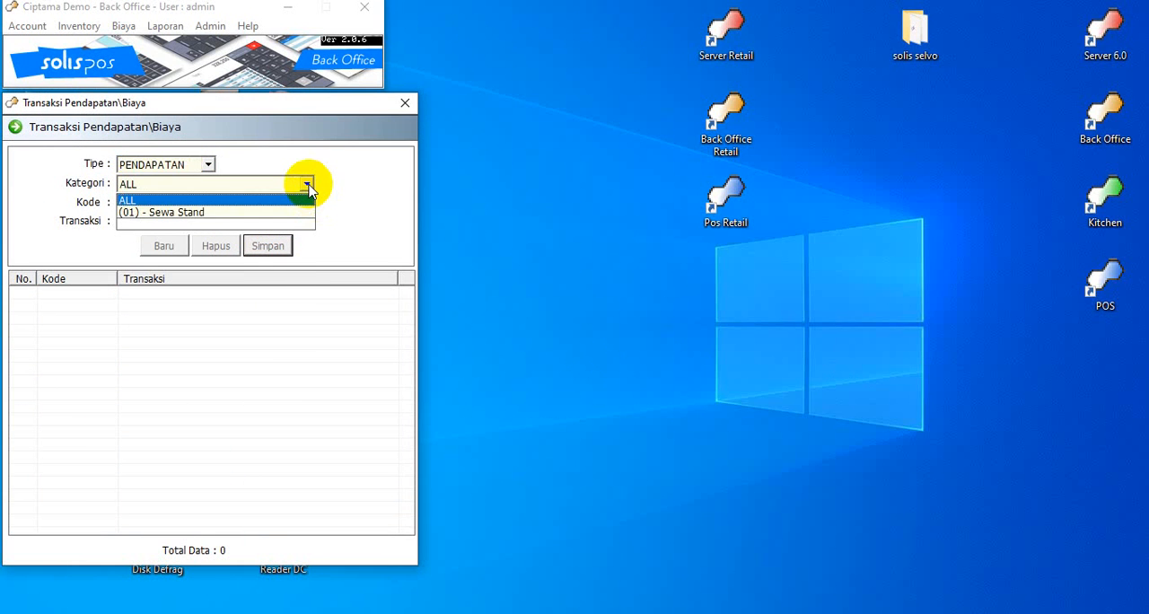
pyautogui.click(264, 200)
pyautogui.click(202, 204)
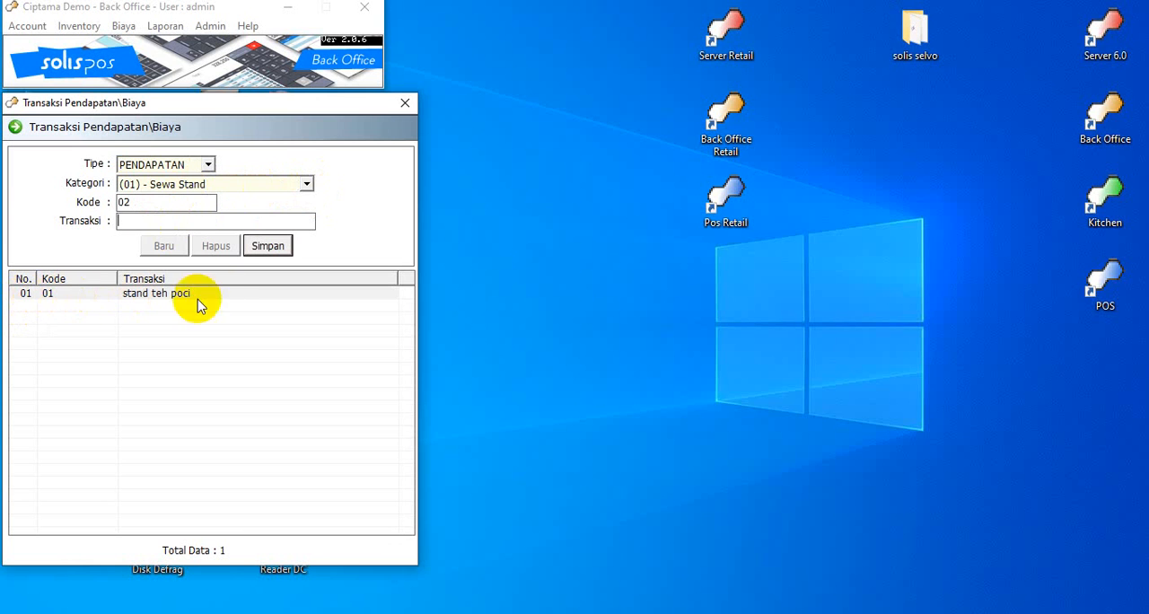
# Add a second Sewa Stand transaction, "stand buuble Tea", with code 02 and save it
pyautogui.write('at')
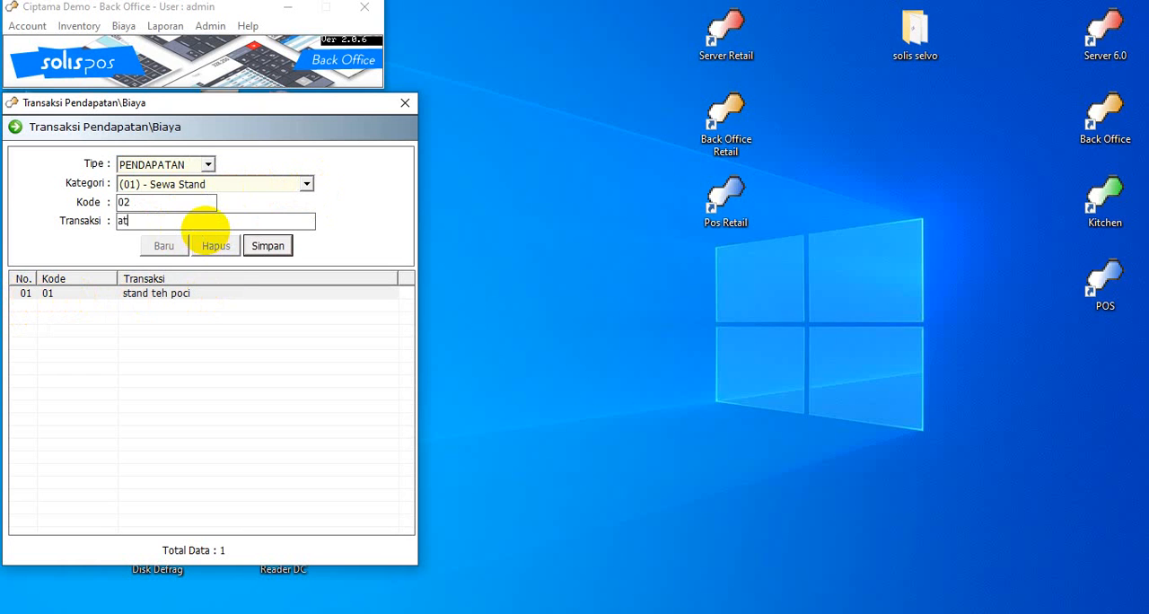
pyautogui.write('and')
pyautogui.press('BackSpace')
pyautogui.press('BackSpace')
pyautogui.press('BackSpace')
pyautogui.press('BackSpace')
pyautogui.press('BackSpace')
pyautogui.write('stand buuble Tea')
pyautogui.press('Return')
pyautogui.press('Return')
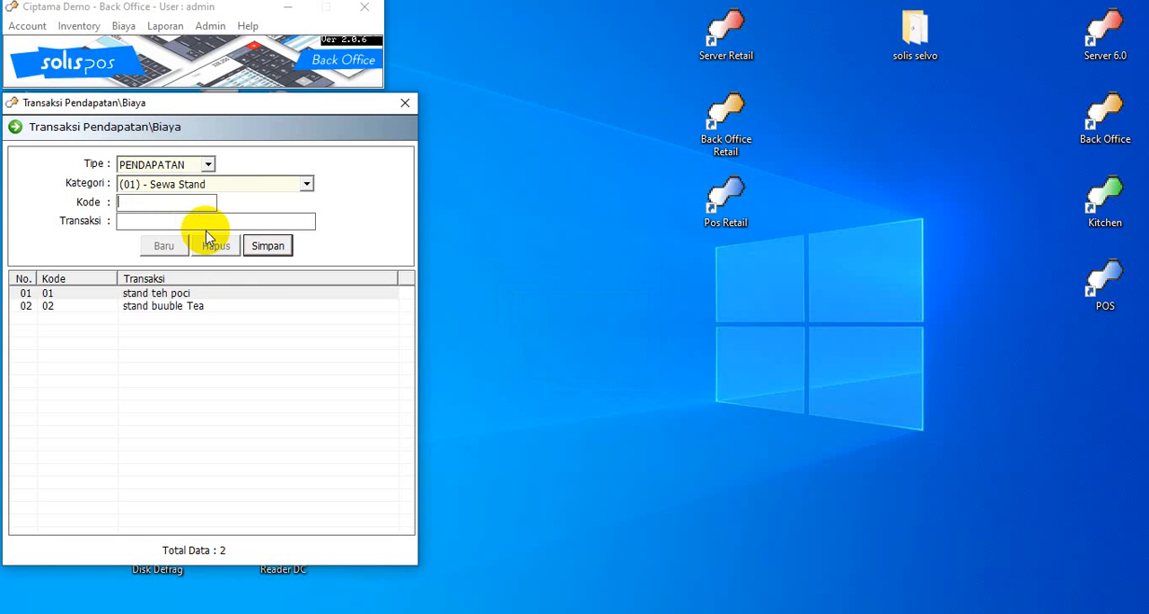
# Rename the transaction with code 02 to "stand kue lapis" and save the change
pyautogui.click(181, 308)
pyautogui.doubleClick(182, 309)
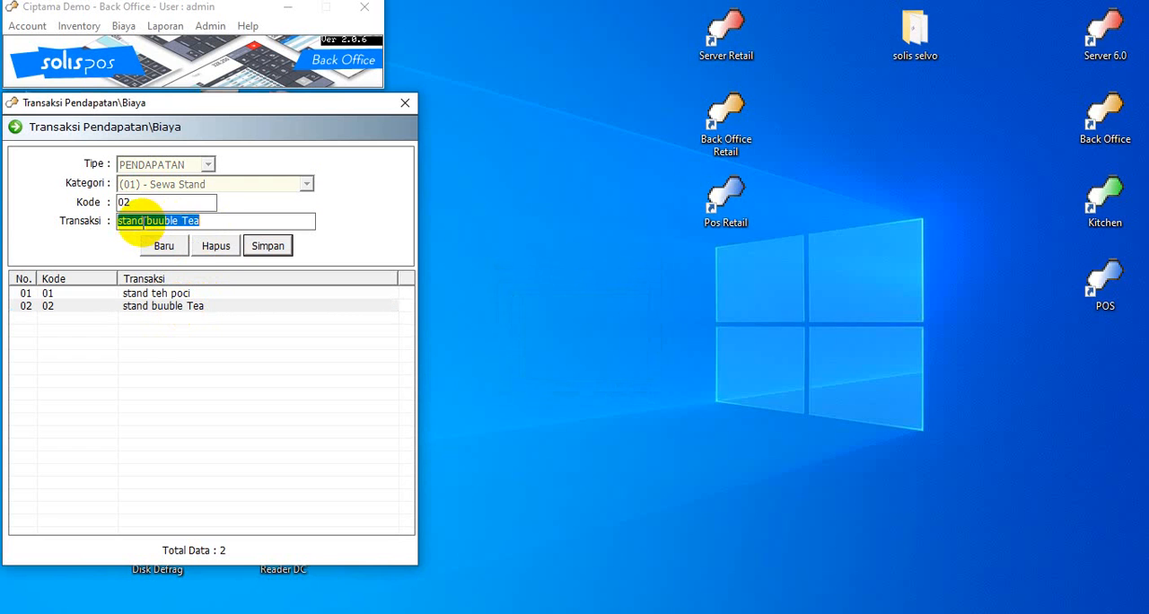
pyautogui.moveTo(148, 220); pyautogui.dragTo(232, 220)
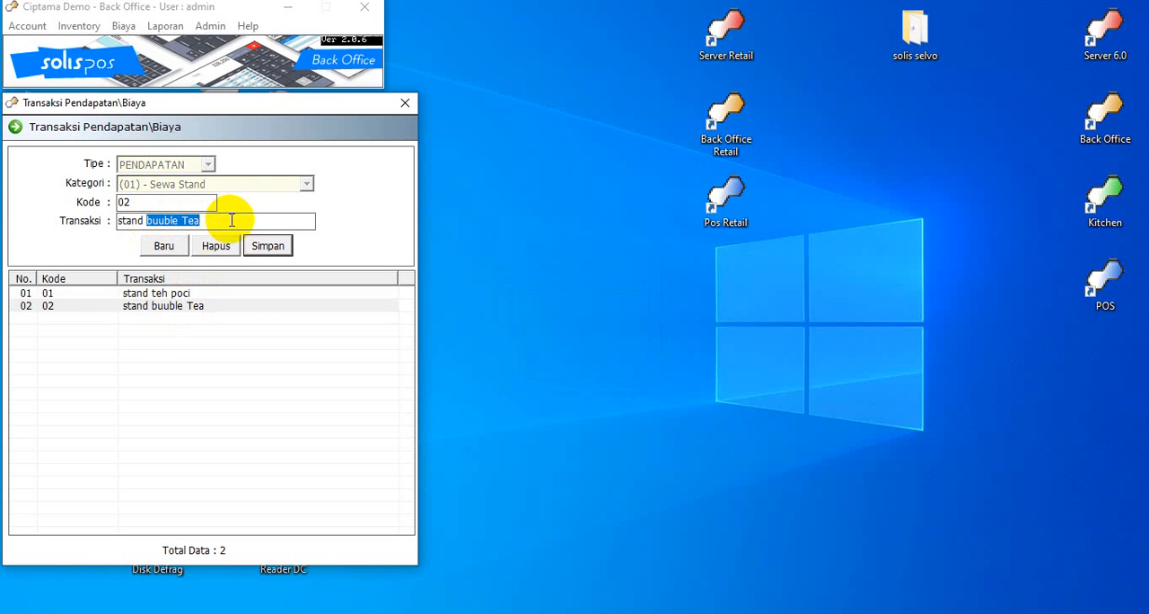
pyautogui.write('kue l')
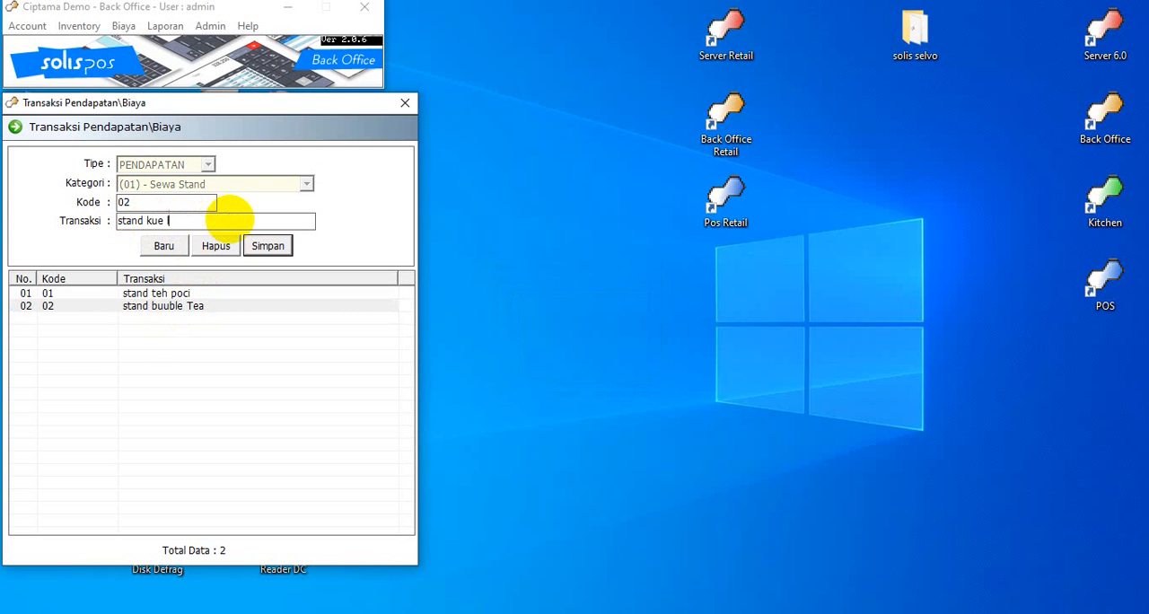
pyautogui.write('apis')
pyautogui.press('Return')
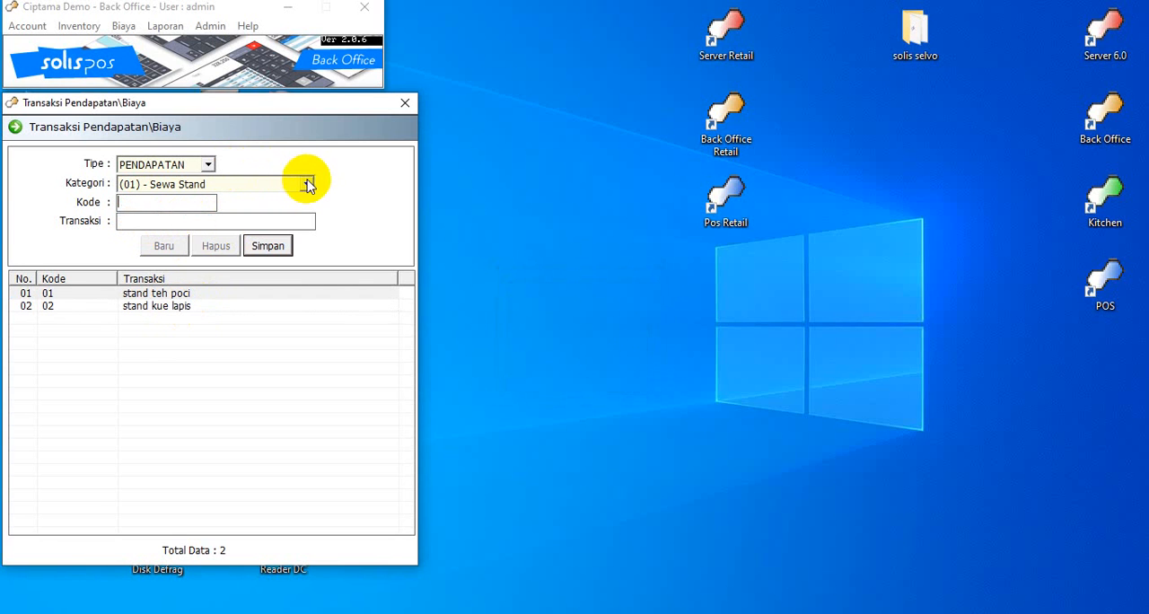
# Add the BIAYA transaction "biaya listrik" with code 11 under category (11) - Biaya Listrik and save it
pyautogui.click(207, 165)
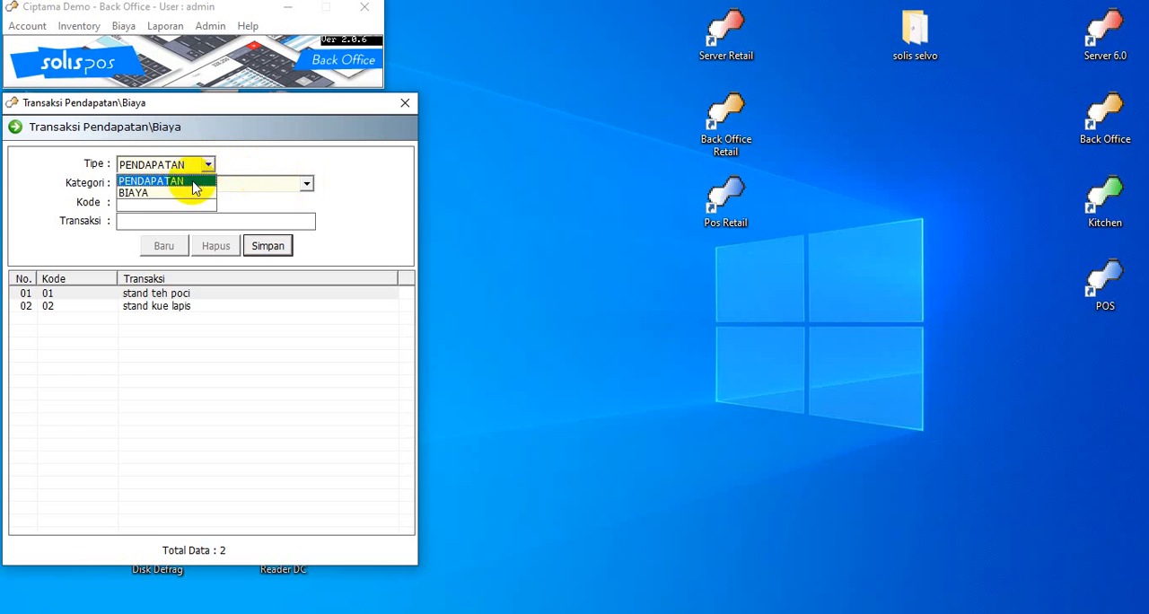
pyautogui.click(186, 194)
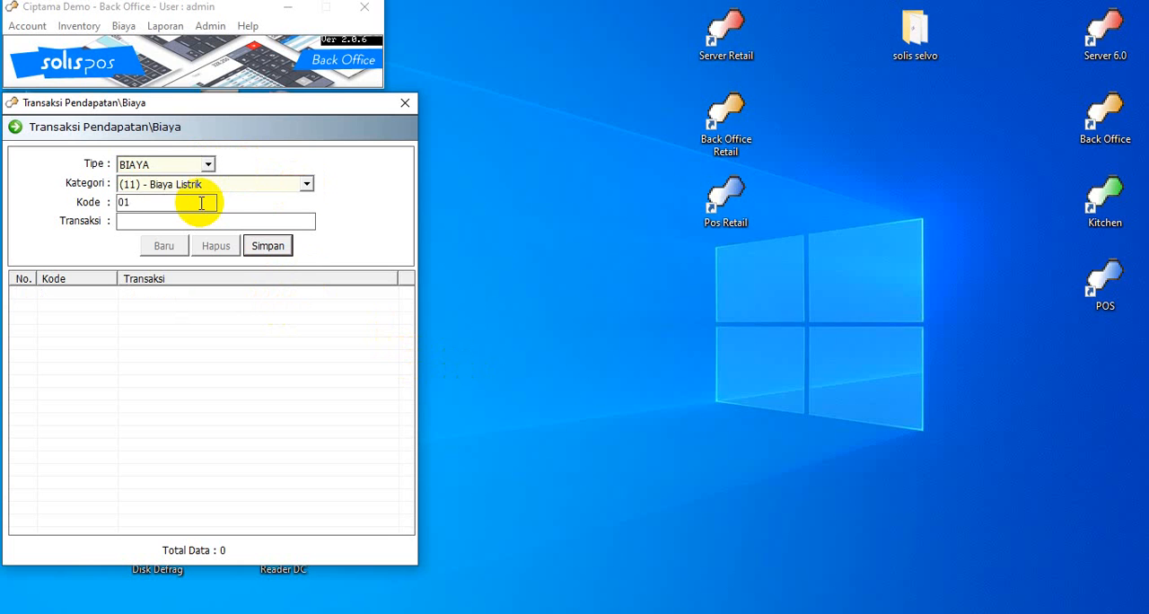
pyautogui.moveTo(213, 200); pyautogui.dragTo(84, 194)
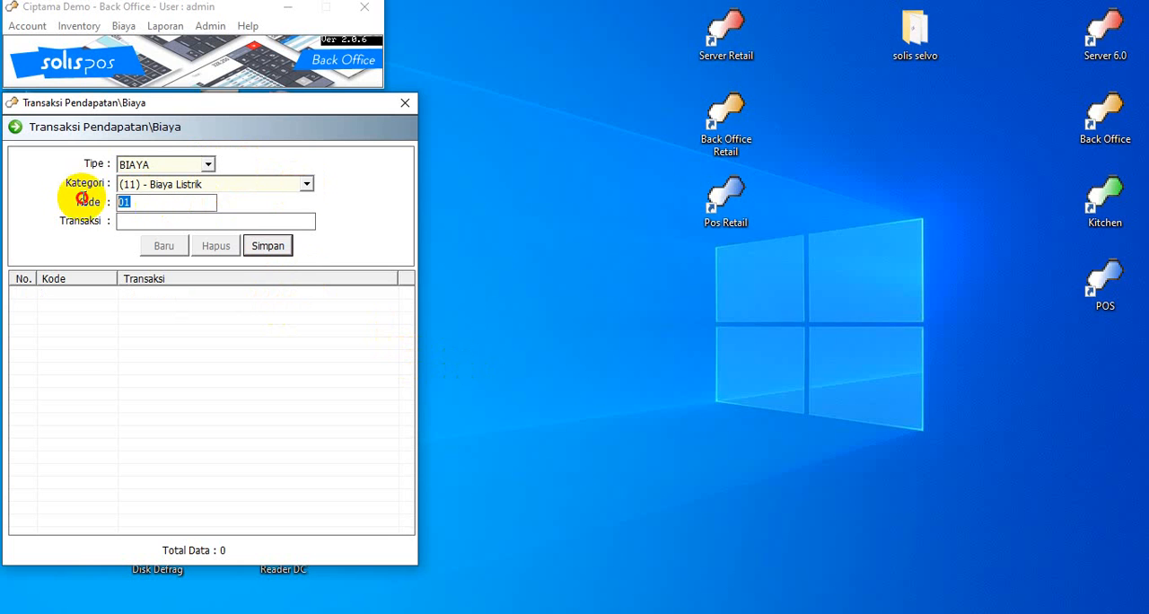
pyautogui.write('11')
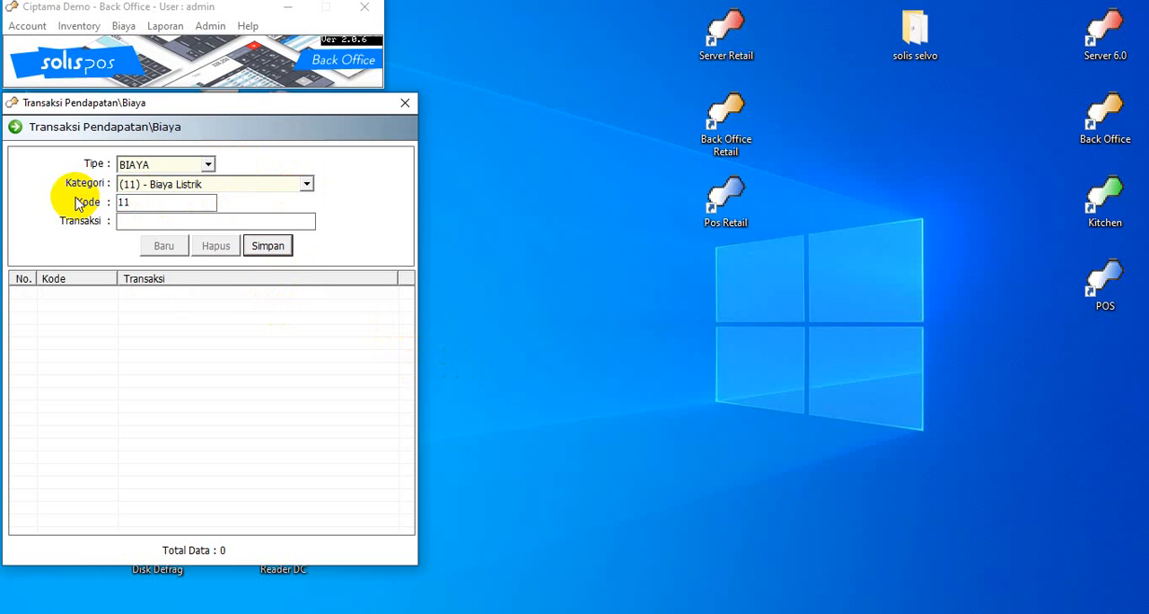
pyautogui.press('Tab')
pyautogui.write('biaya listrik')
pyautogui.press('Return')
# Add the transaction "gaji karyawan" with code 12 under the same category, save it, and close Transaksi Pendapatan/Biaya
pyautogui.press('Return')
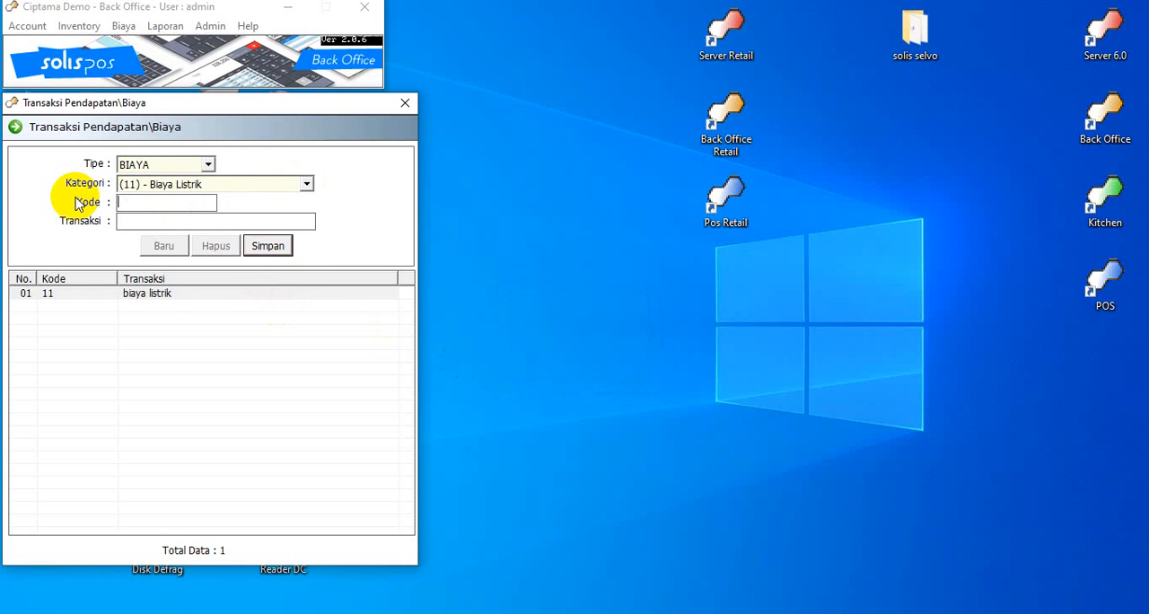
pyautogui.write('12')
pyautogui.write('gaji ')
pyautogui.write('karyawan')
pyautogui.press('Return')
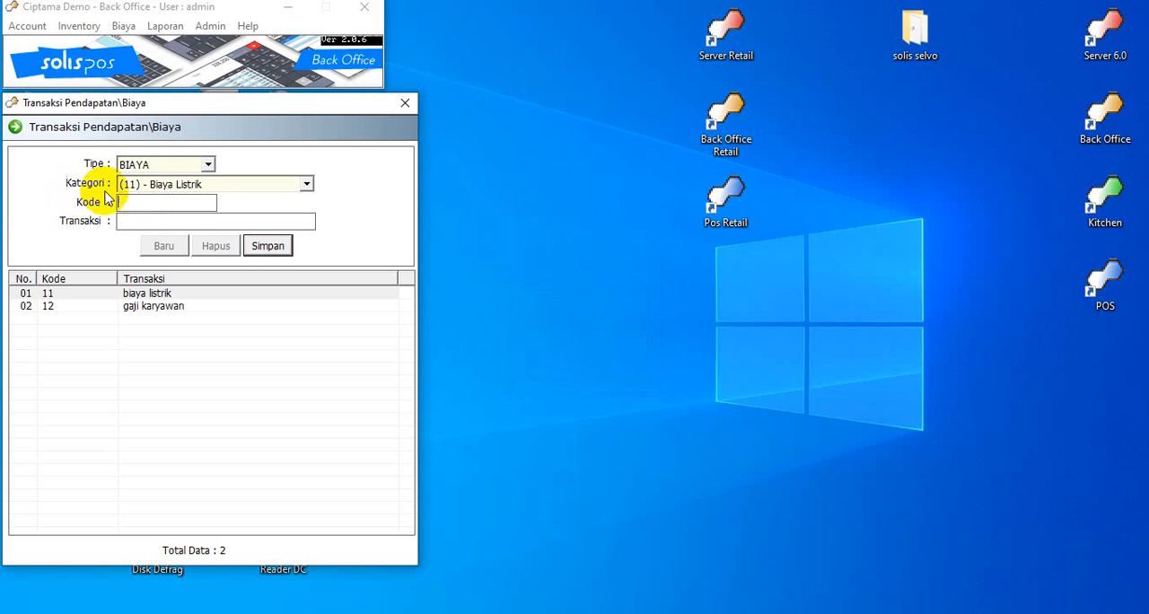
pyautogui.click(440, 166)
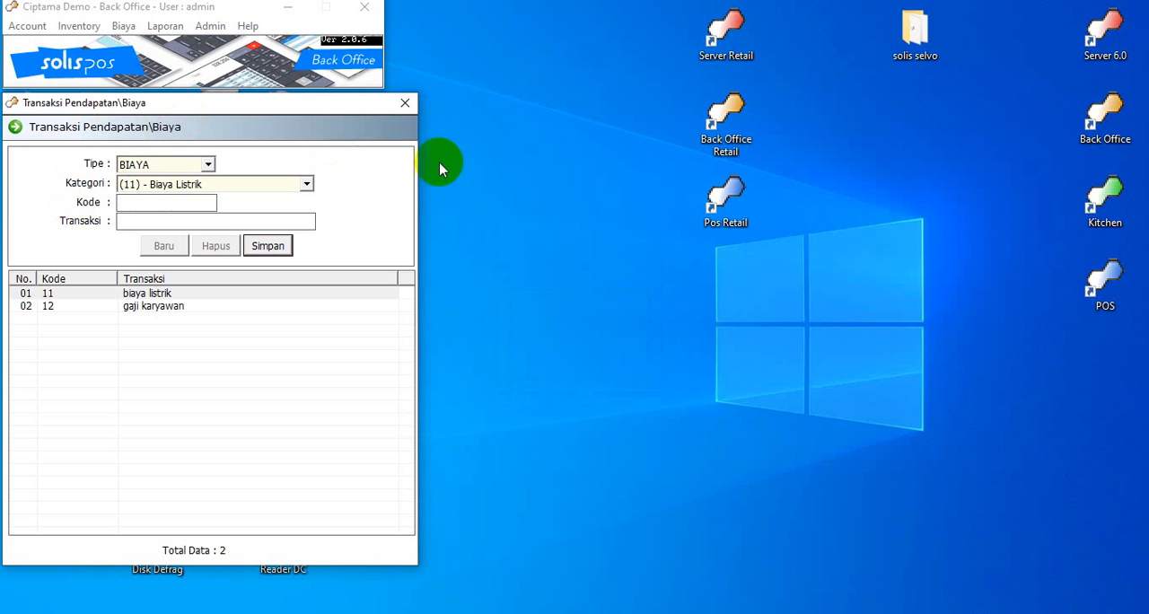
pyautogui.click(403, 110)
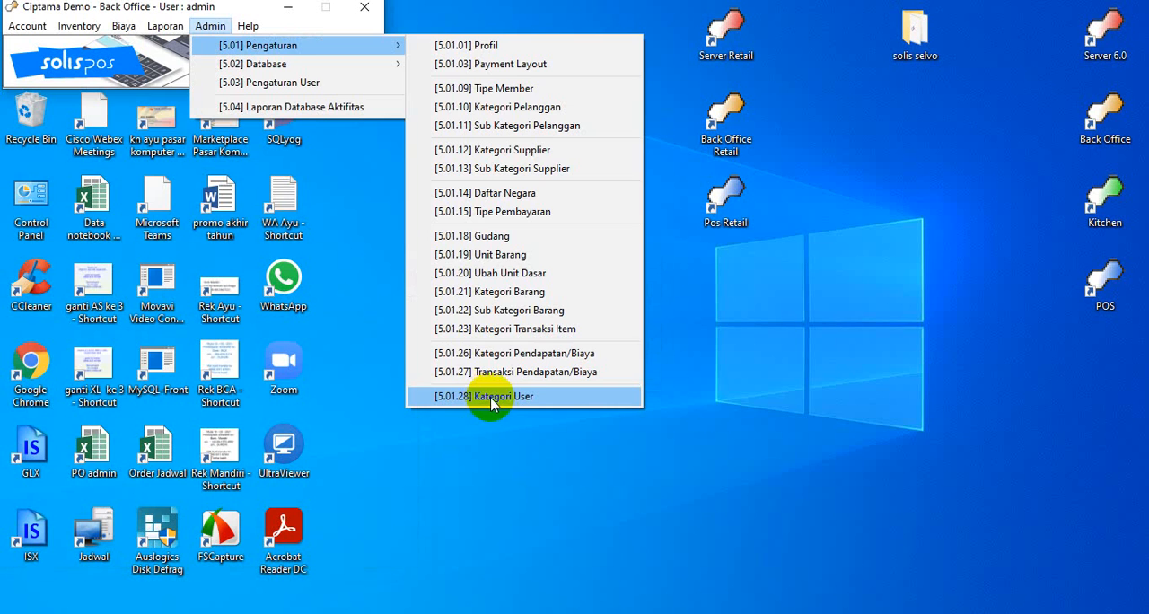
# In Kategori User, add the category "Management" with code 02 and save it
pyautogui.click(490, 397)
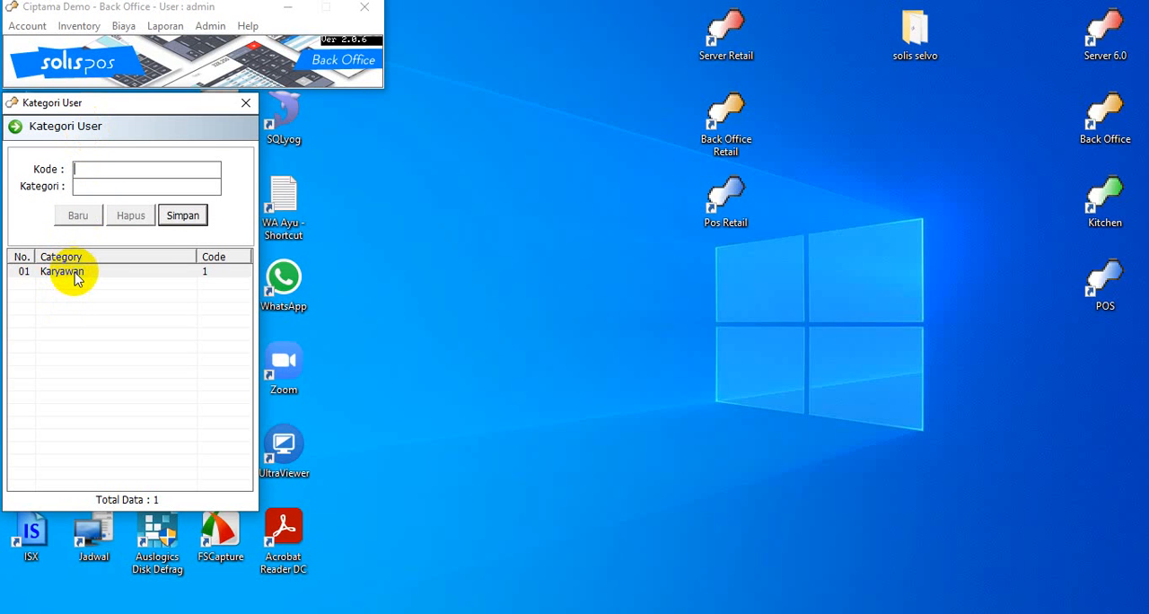
pyautogui.write('02')
pyautogui.press('Return')
pyautogui.write('owf')
pyautogui.press('BackSpace')
pyautogui.press('BackSpace')
pyautogui.press('BackSpace')
pyautogui.write('Management')
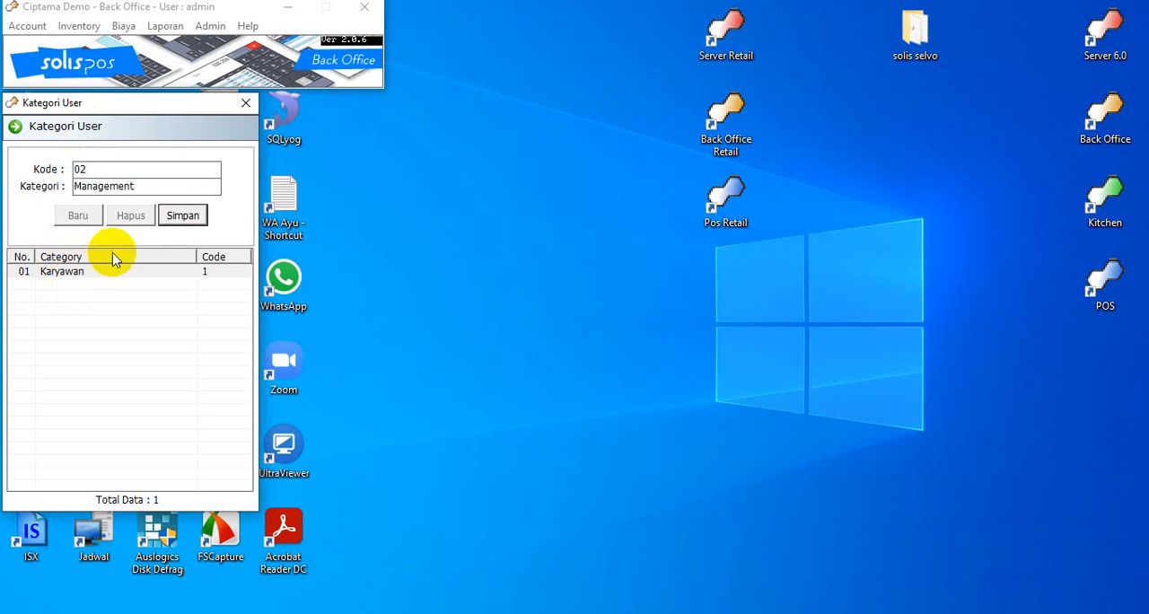
pyautogui.click(177, 215)
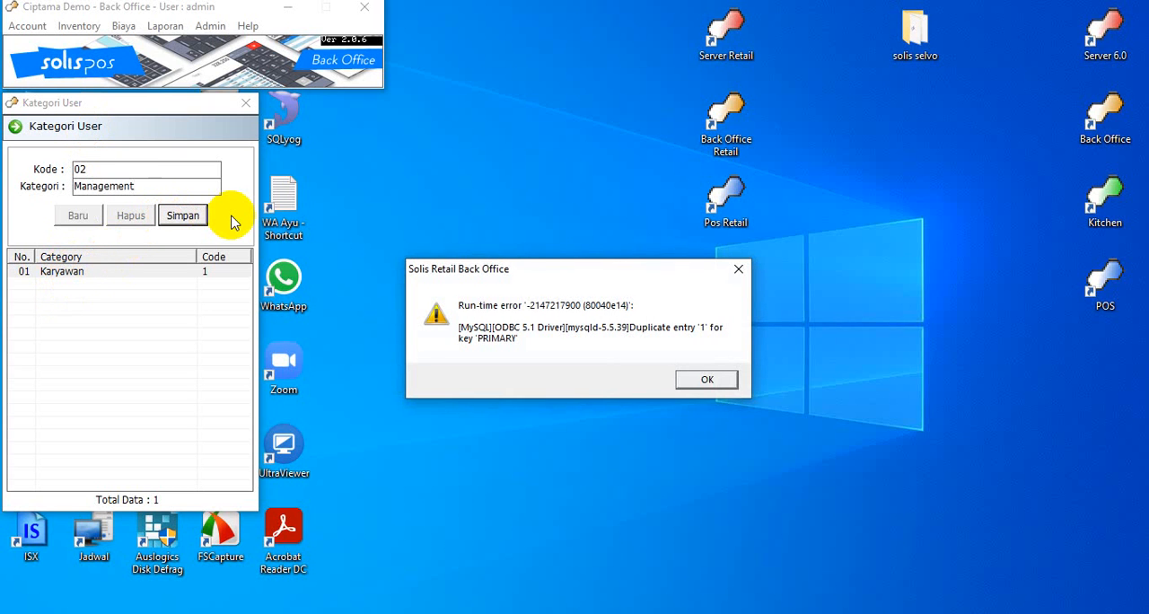
pyautogui.press('Return')
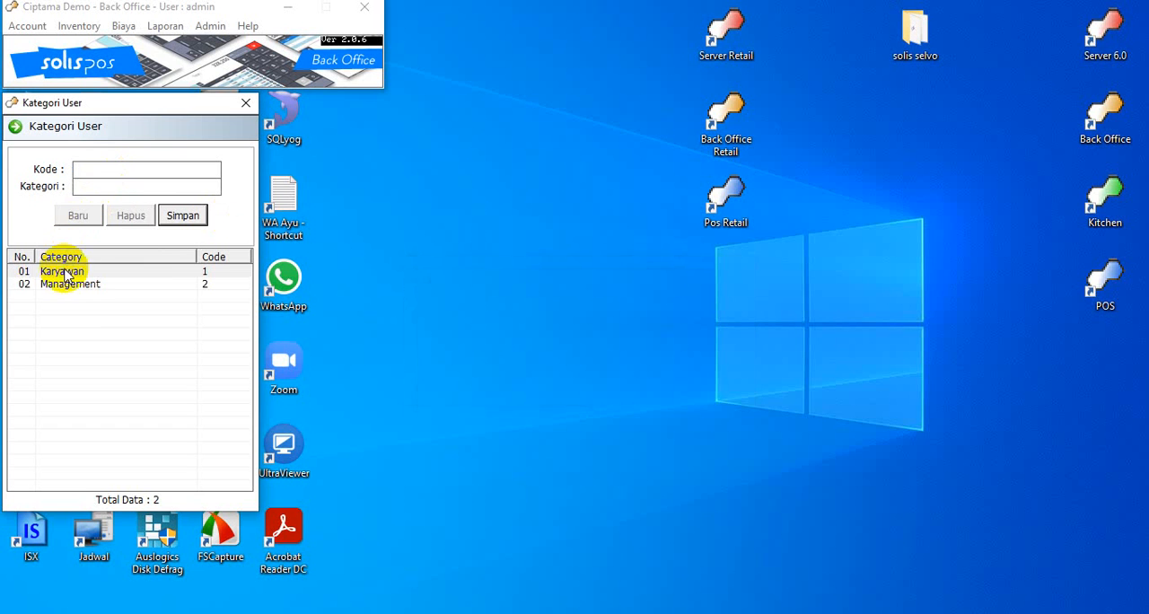